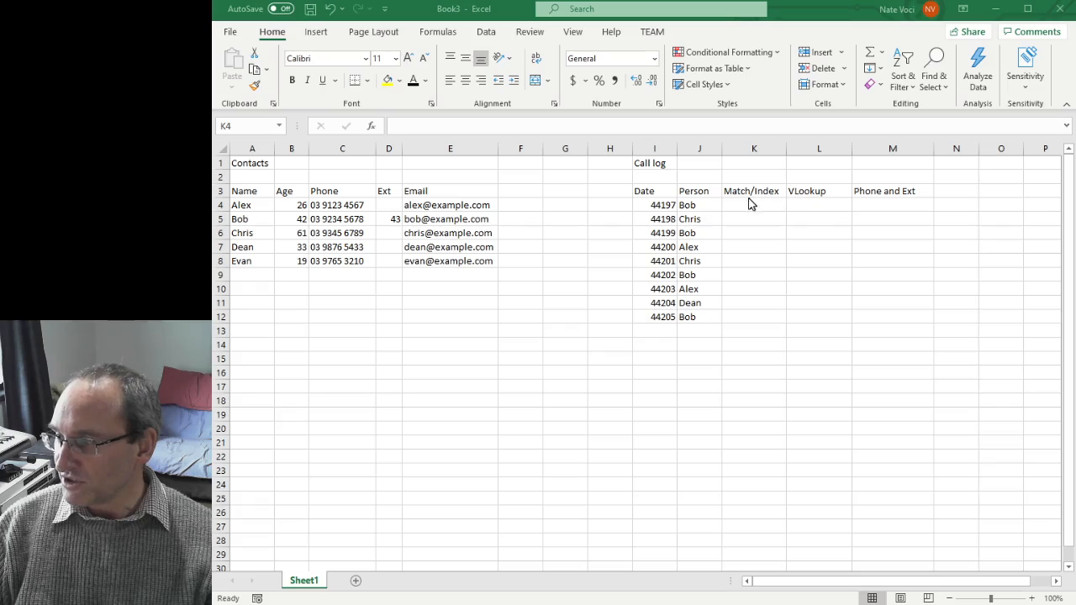
{"action": "left_click", "coordinate": [757, 205]}
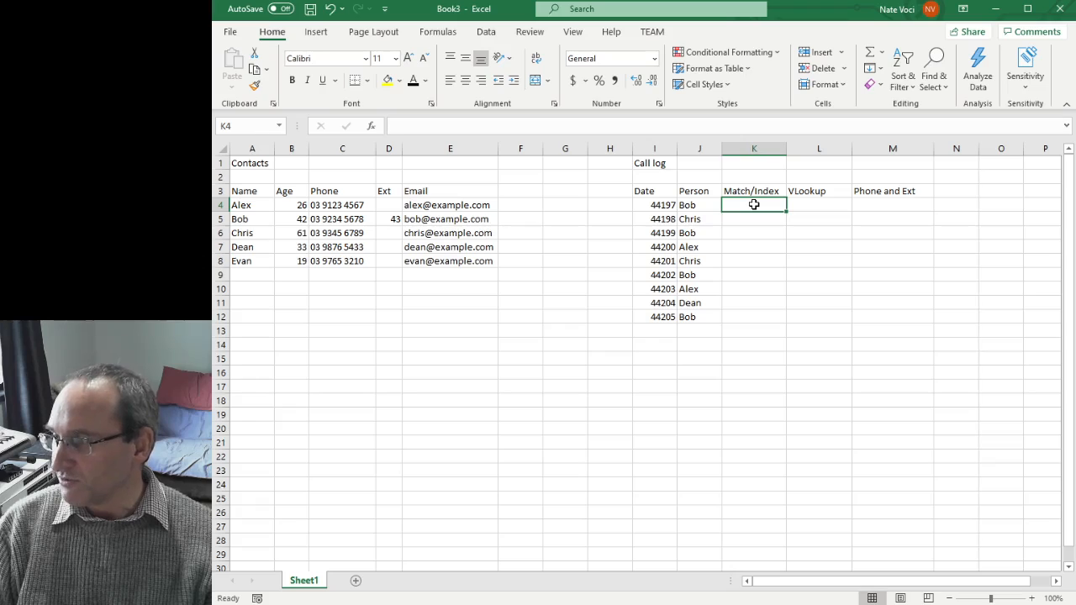
{"action": "key", "text": "Right"}
{"action": "key", "text": "Left"}
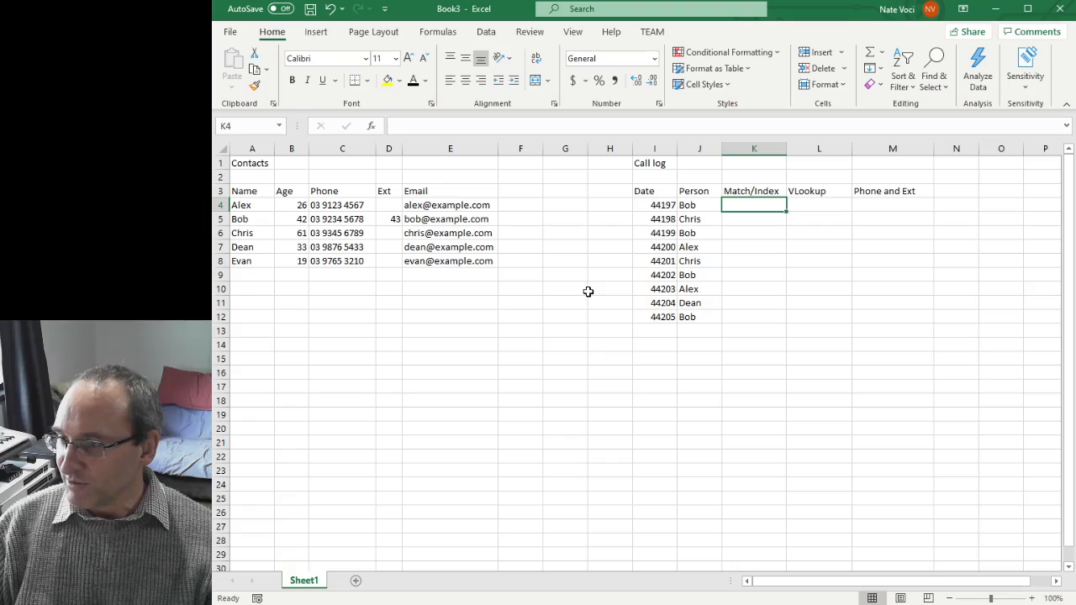
{"action": "left_click", "coordinate": [252, 178]}
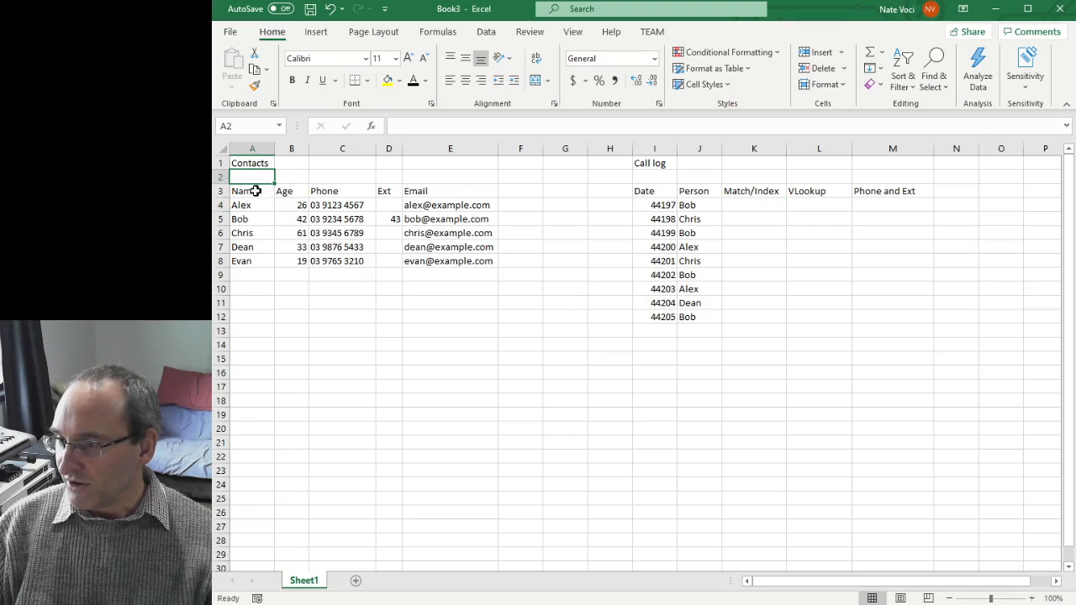
{"action": "left_click_drag", "start_coordinate": [250, 193], "coordinate": [430, 259]}
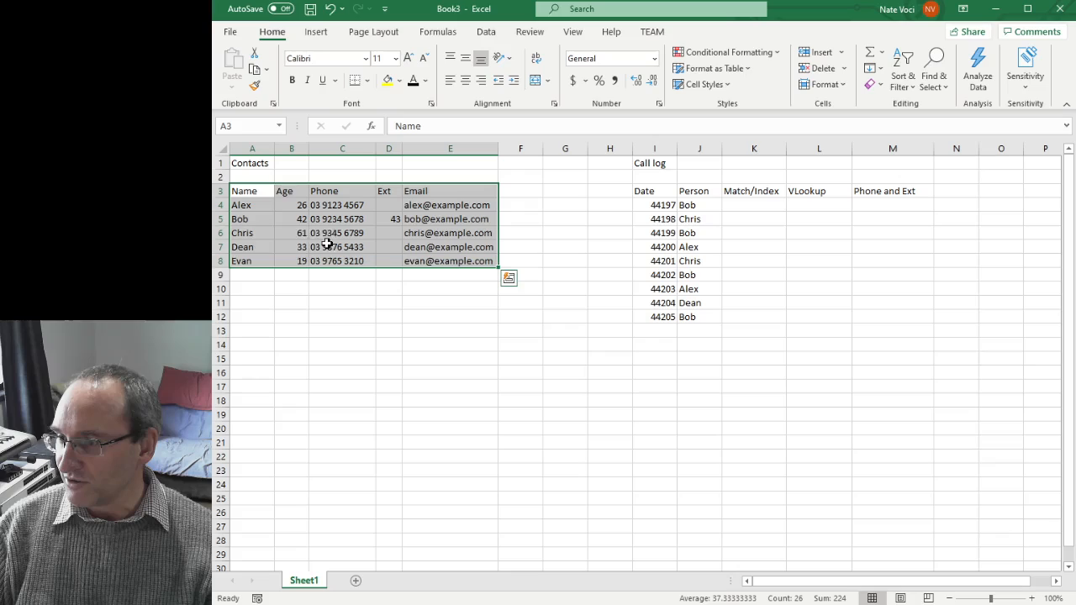
{"action": "left_click", "coordinate": [649, 193]}
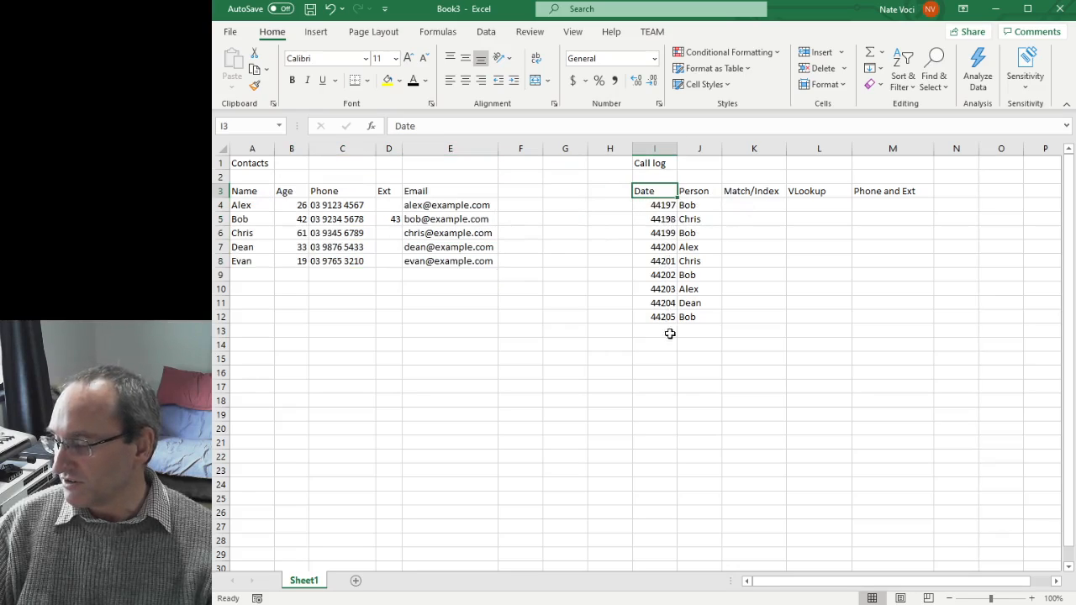
Format the call log dates in I4:I12 as Short Date and autofit the width of column I
{"action": "left_click", "coordinate": [664, 209]}
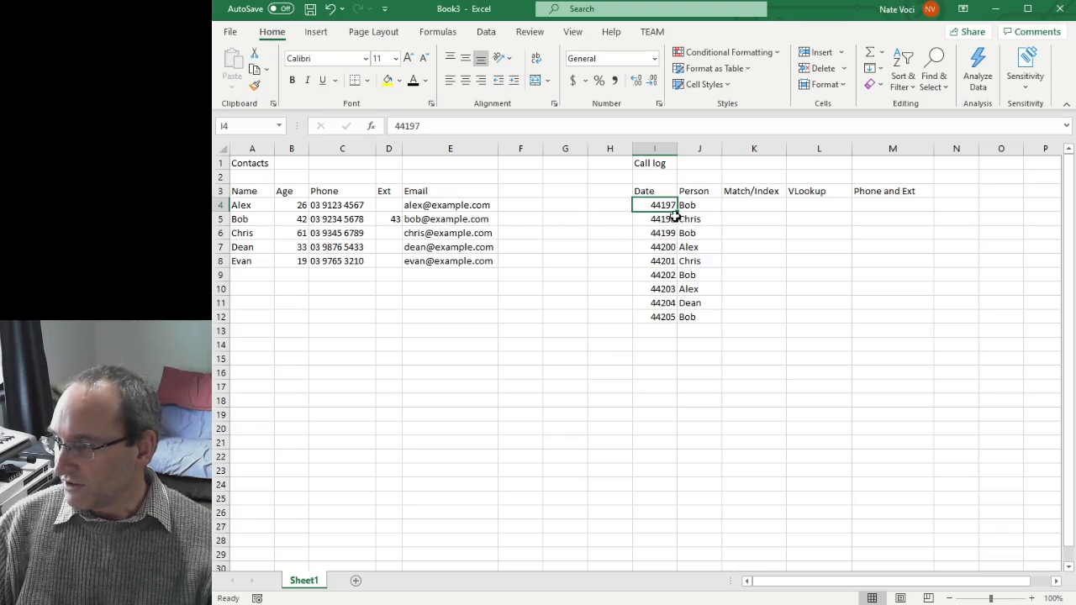
{"action": "left_click_drag", "start_coordinate": [665, 209], "coordinate": [654, 312]}
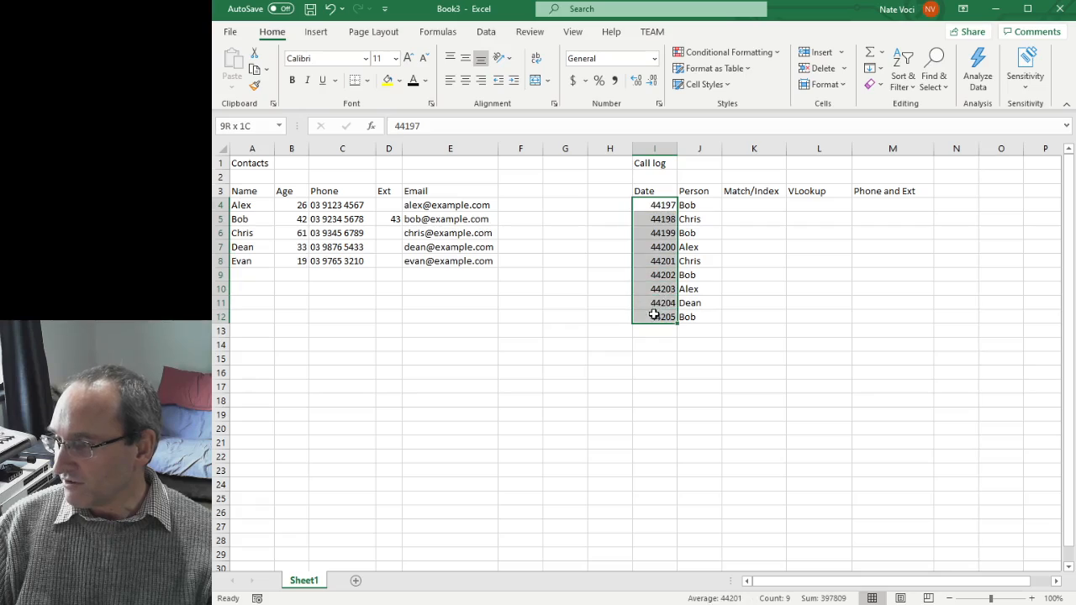
{"action": "left_click", "coordinate": [654, 58]}
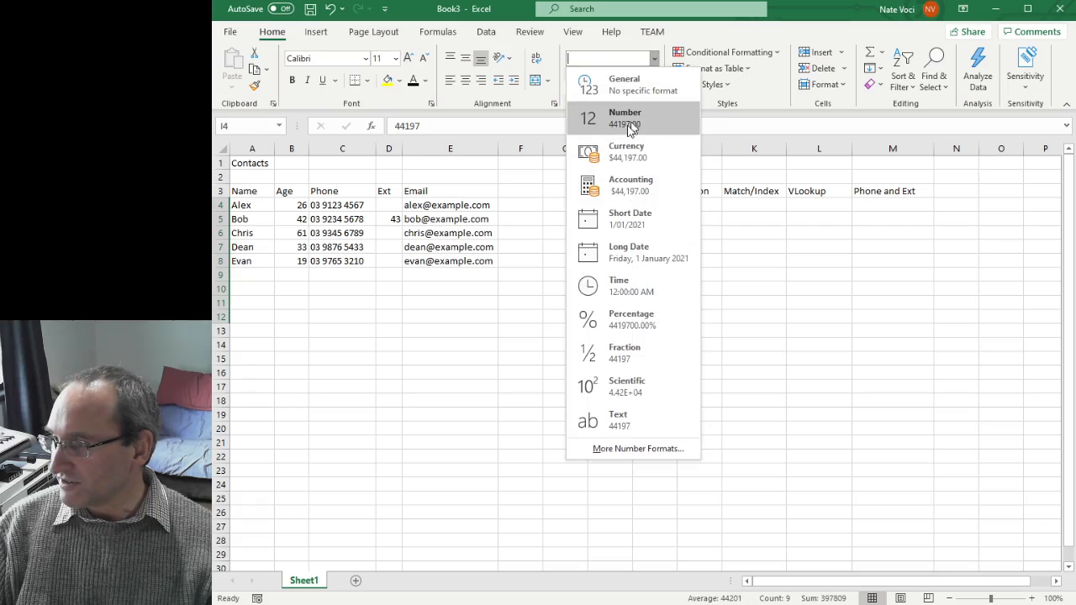
{"action": "left_click", "coordinate": [624, 254]}
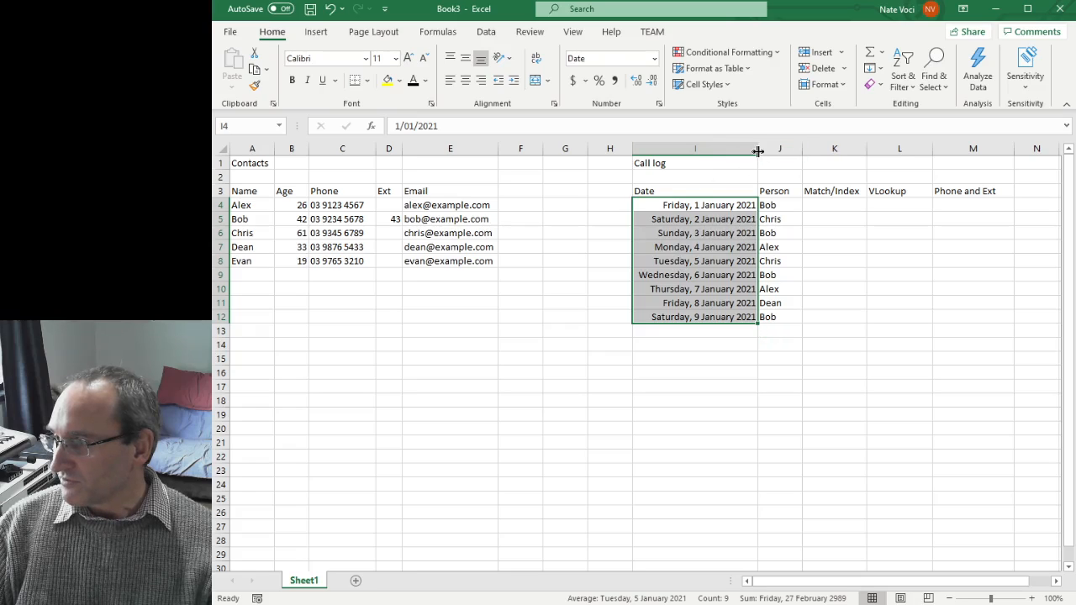
{"action": "left_click", "coordinate": [655, 58]}
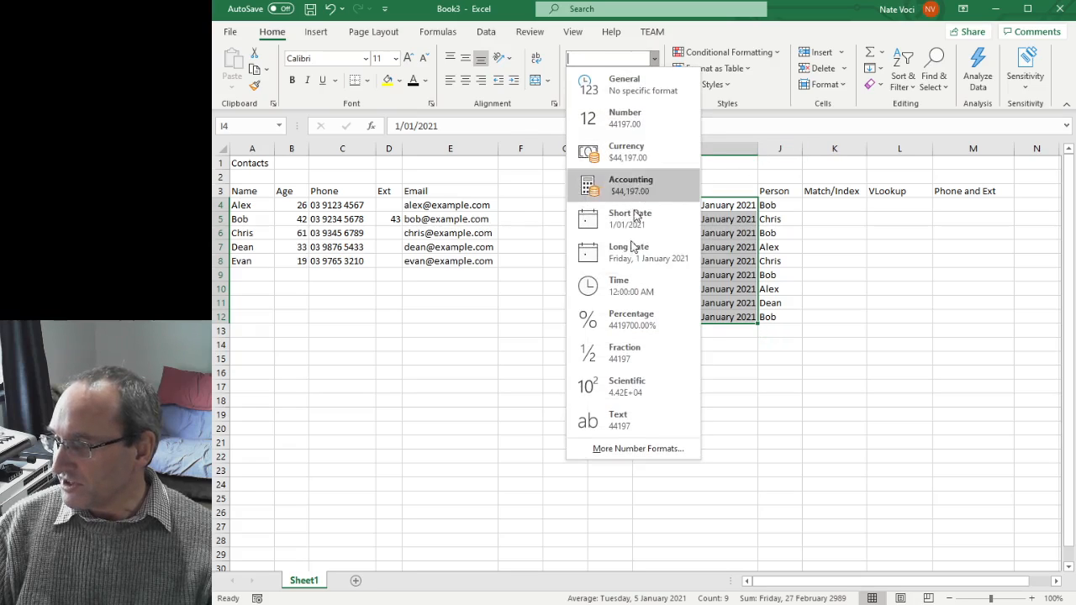
{"action": "left_click", "coordinate": [637, 220]}
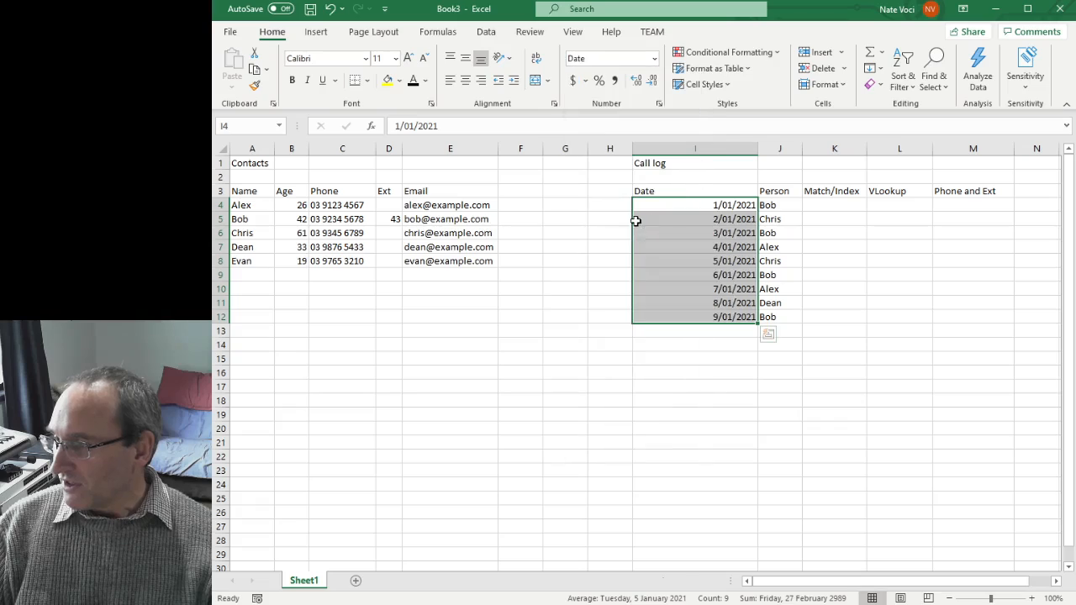
{"action": "double_click", "coordinate": [758, 149]}
{"action": "left_click", "coordinate": [695, 205]}
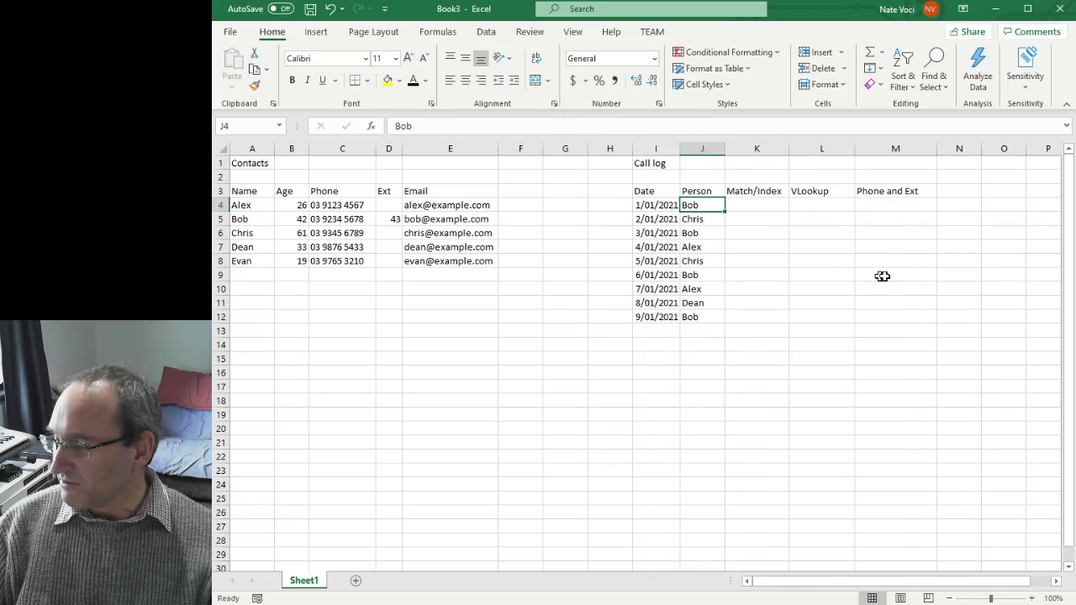
{"action": "left_click", "coordinate": [763, 208]}
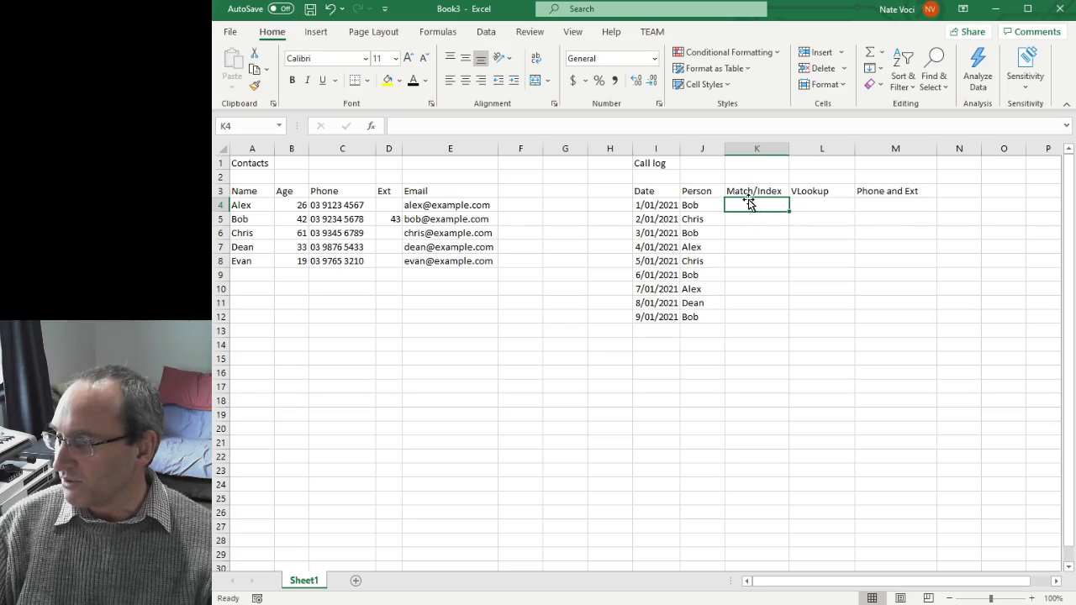
{"action": "left_click", "coordinate": [709, 210]}
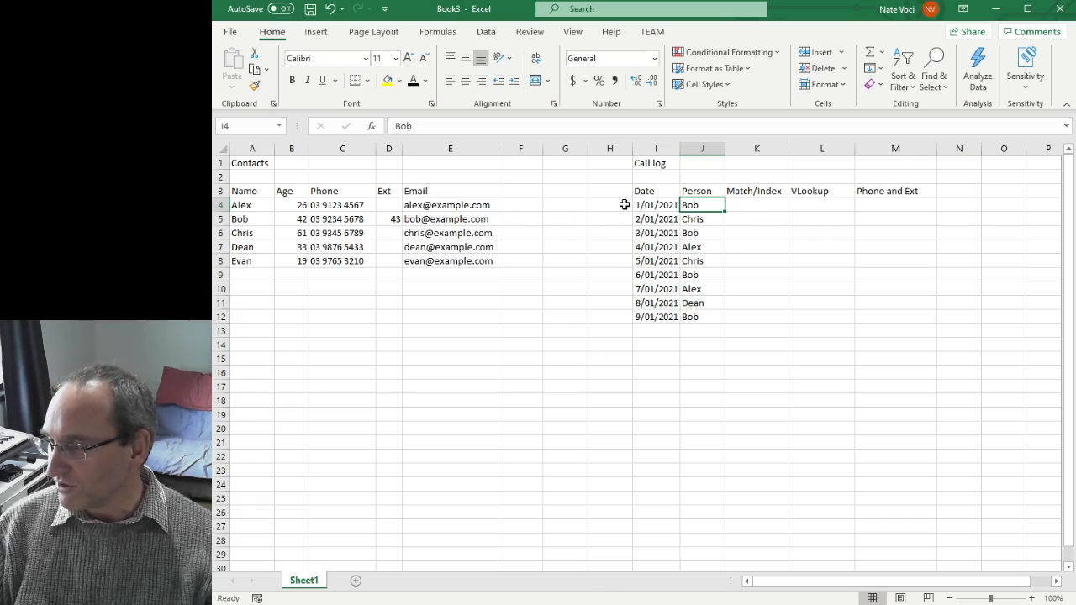
{"action": "left_click", "coordinate": [746, 204]}
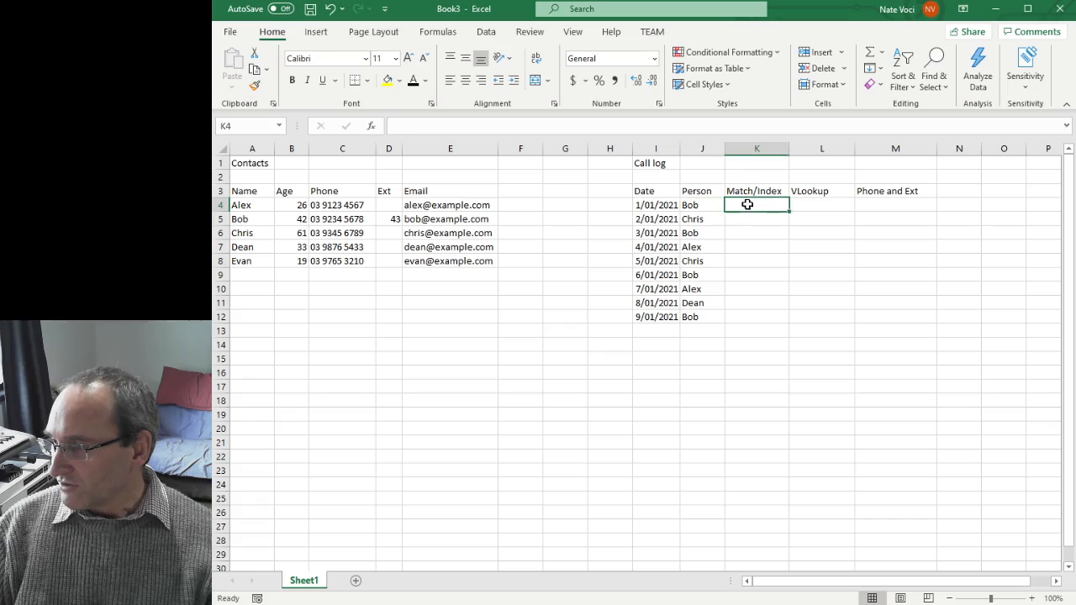
{"action": "left_click", "coordinate": [819, 206]}
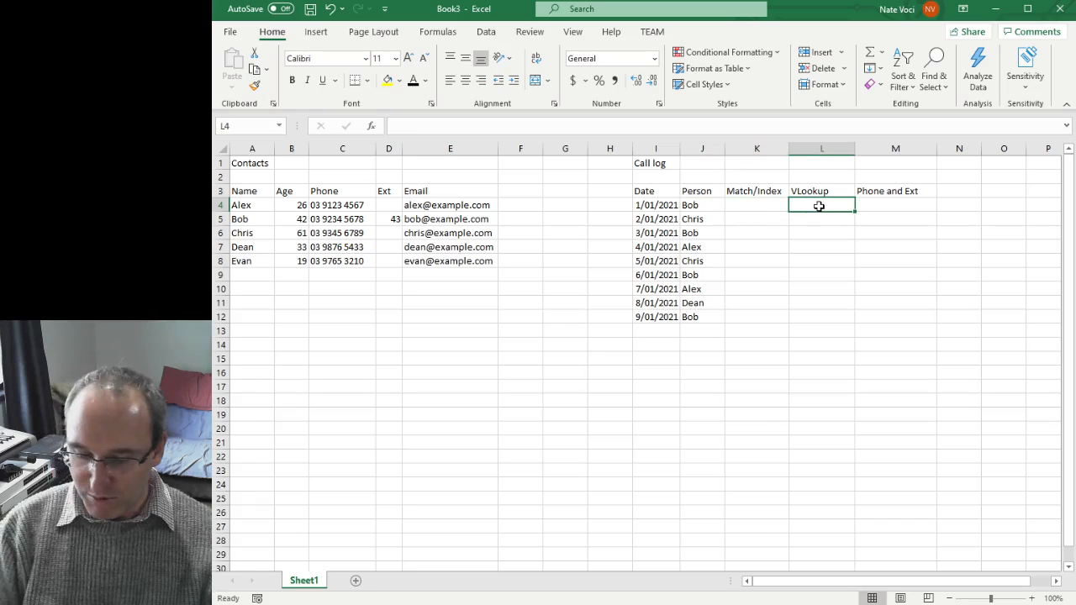
{"action": "type", "text": "="}
{"action": "key", "text": "Escape"}
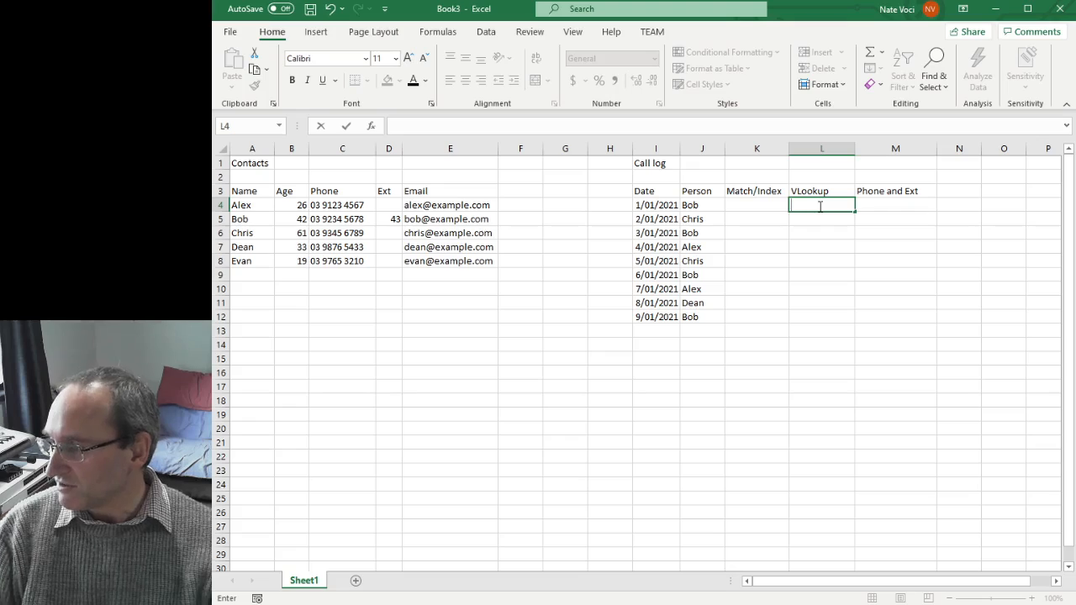
Enter =MATCH(J4,A4:A8,0) in K4 to find the first caller's position in the contacts' Name column with an exact match
{"action": "key", "text": "Left"}
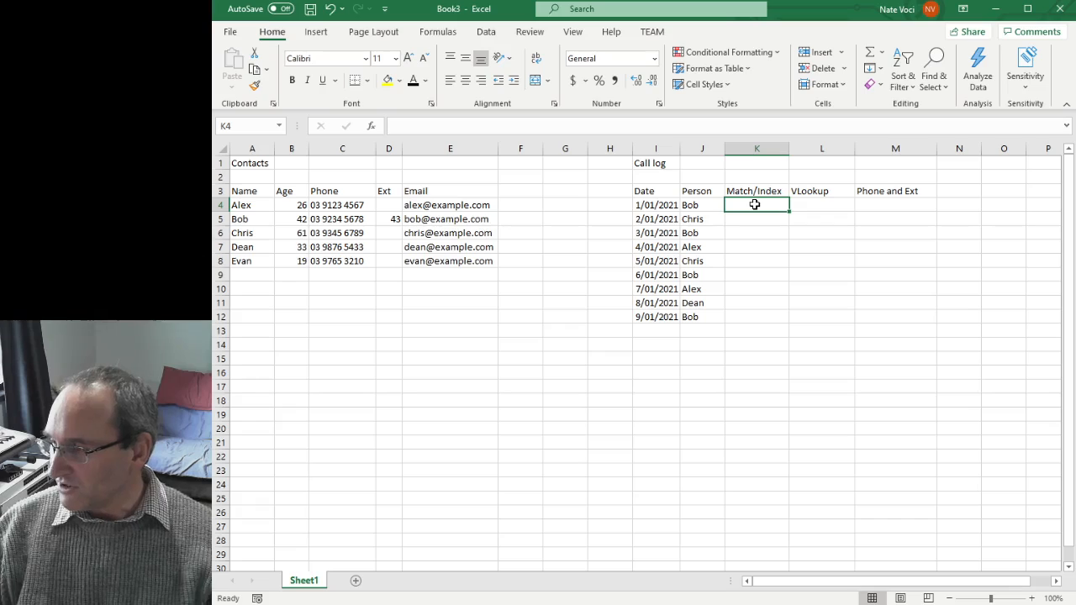
{"action": "type", "text": "="}
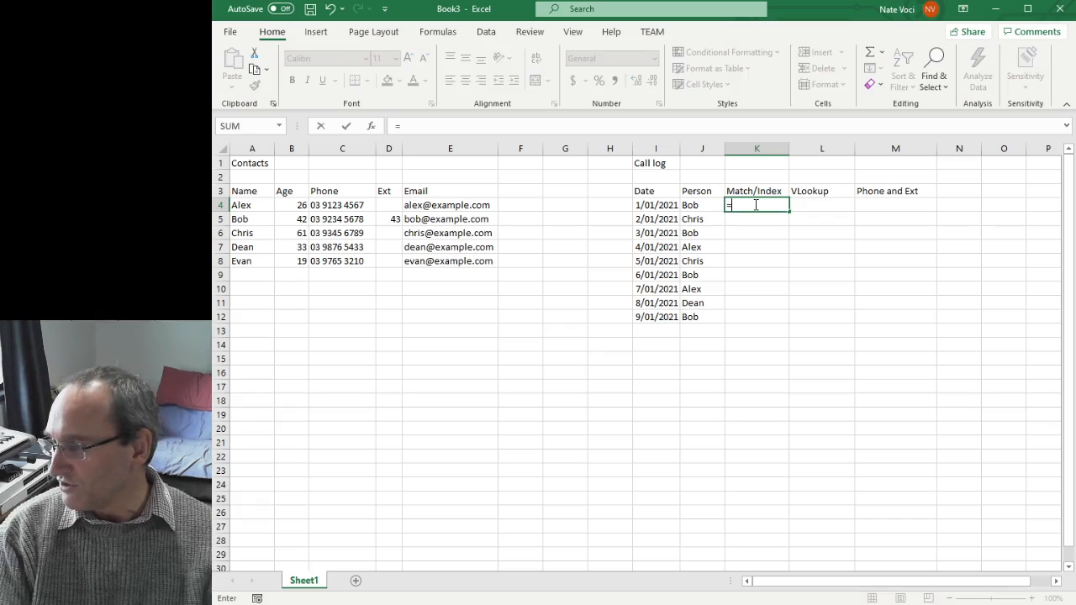
{"action": "type", "text": "match("}
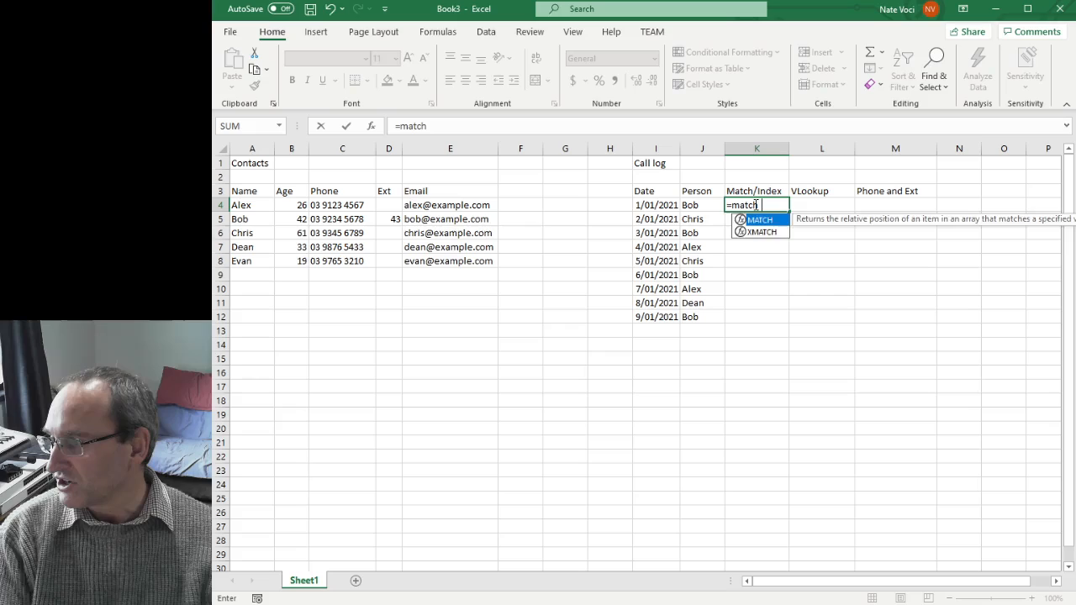
{"action": "left_click", "coordinate": [694, 207]}
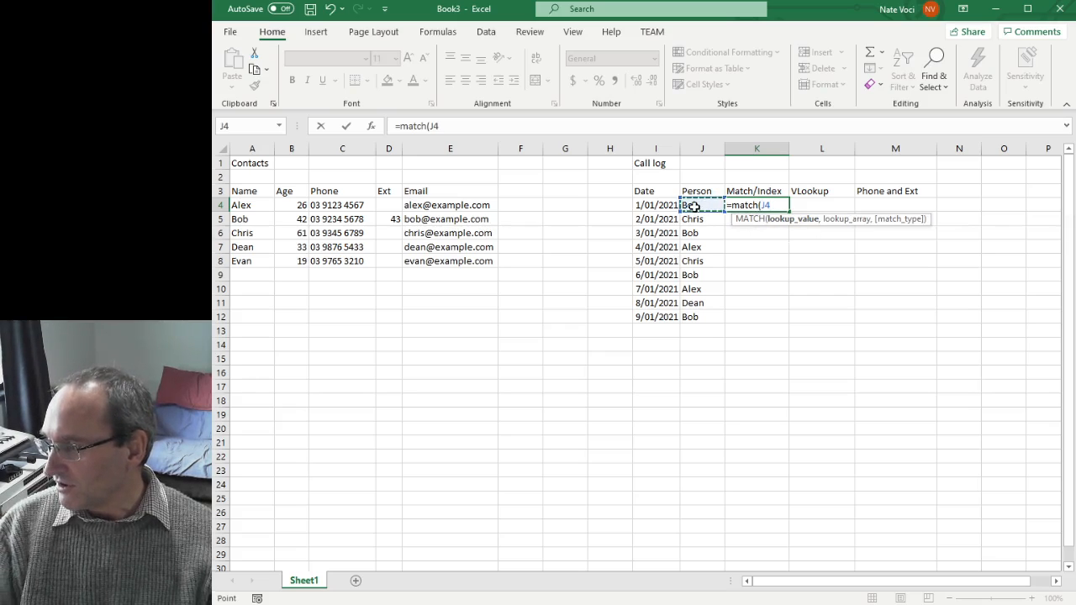
{"action": "type", "text": ","}
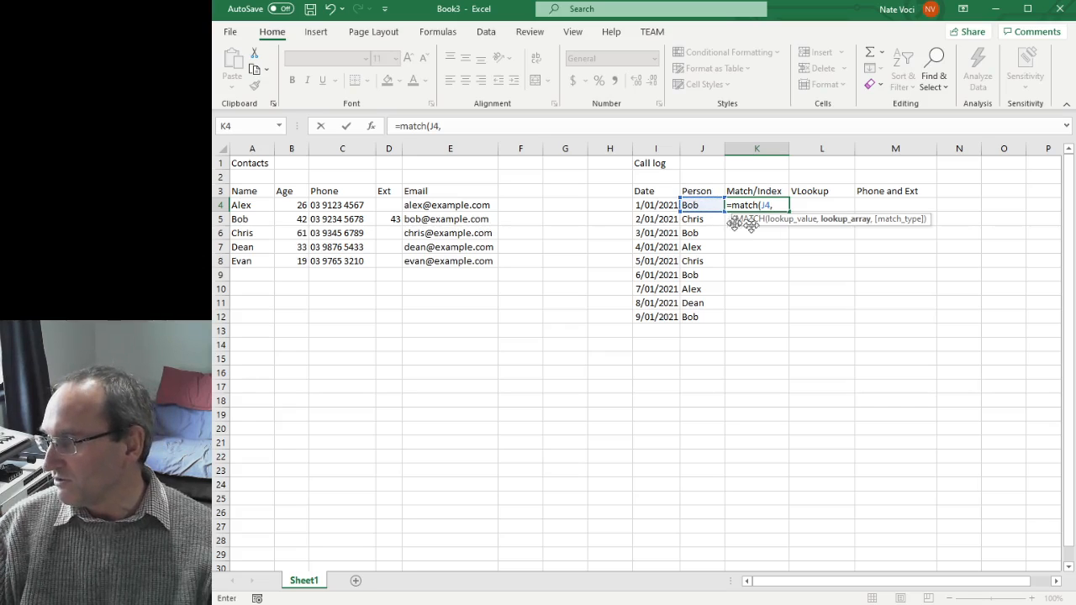
{"action": "left_click_drag", "start_coordinate": [241, 206], "coordinate": [241, 264]}
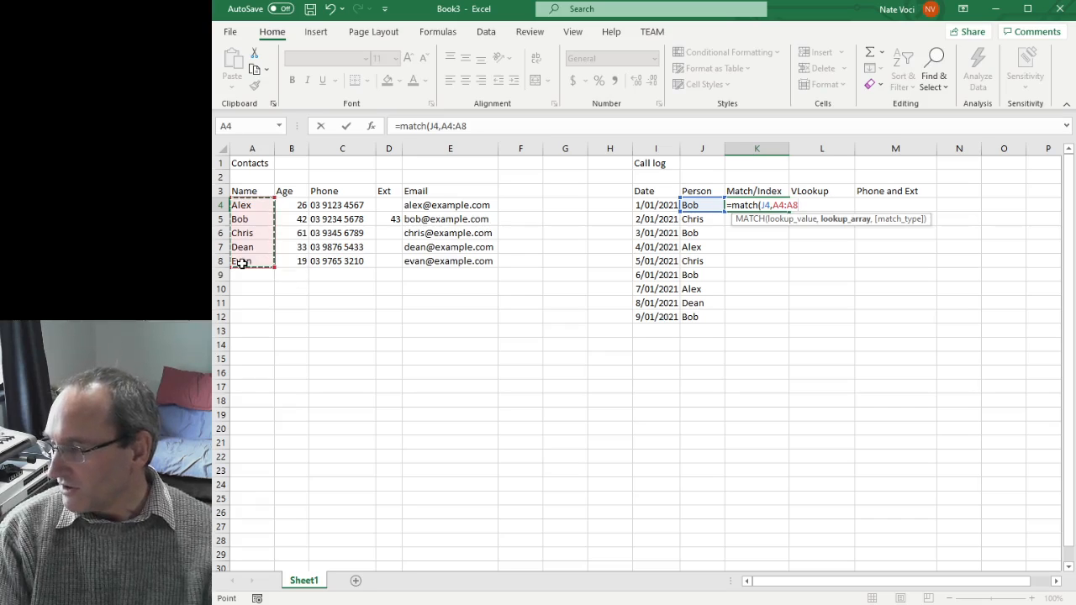
{"action": "type", "text": ","}
{"action": "key", "text": "Down"}
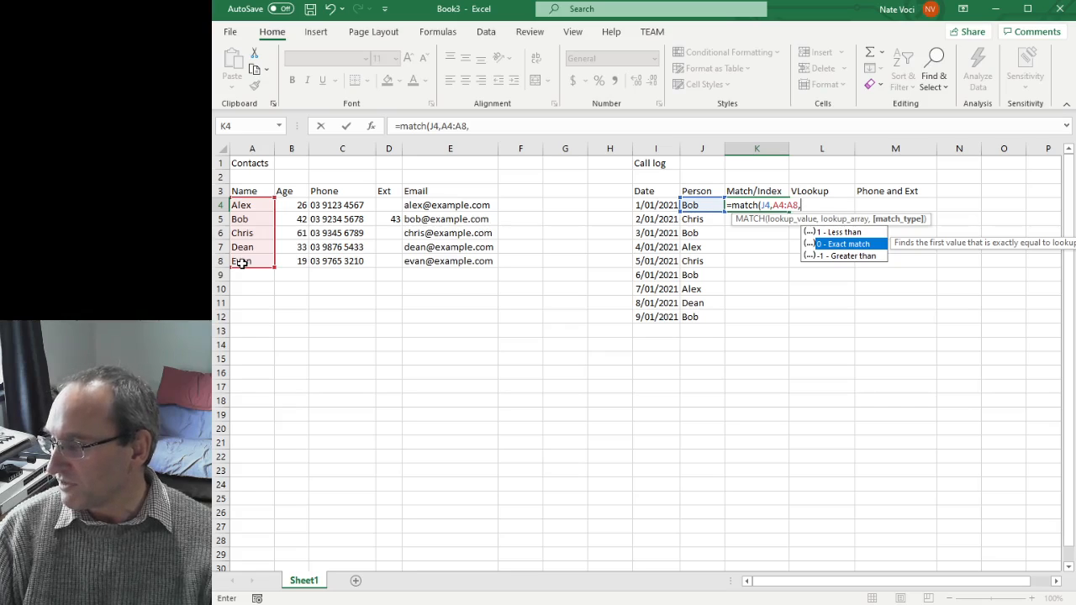
{"action": "key", "text": "Tab"}
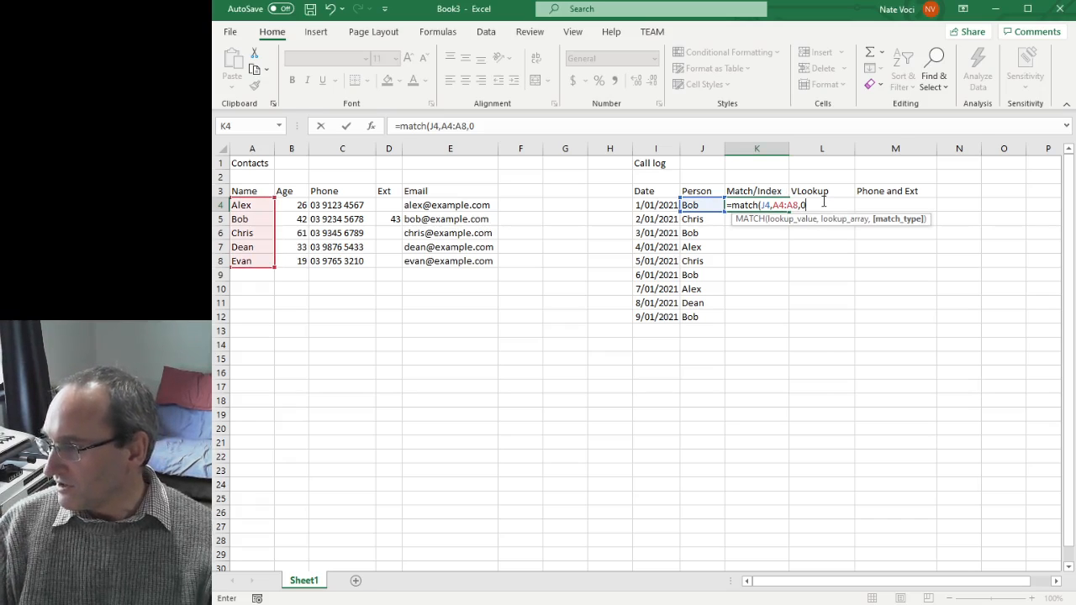
{"action": "key", "text": "Return"}
{"action": "key", "text": "Up"}
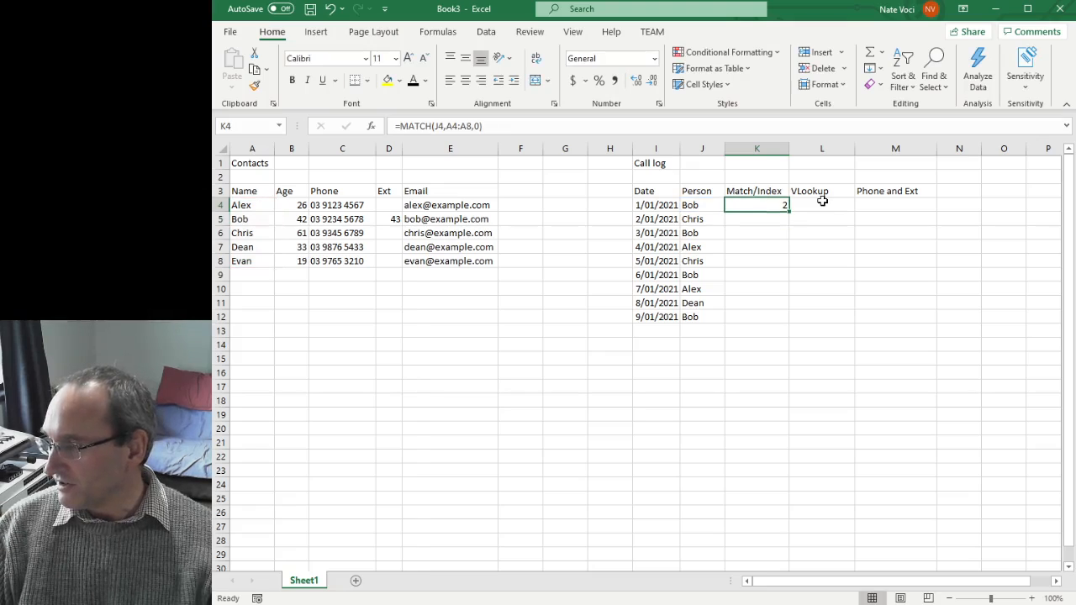
Fill the MATCH formula from K4 down to K12
{"action": "left_click", "coordinate": [787, 217]}
{"action": "left_click", "coordinate": [787, 207]}
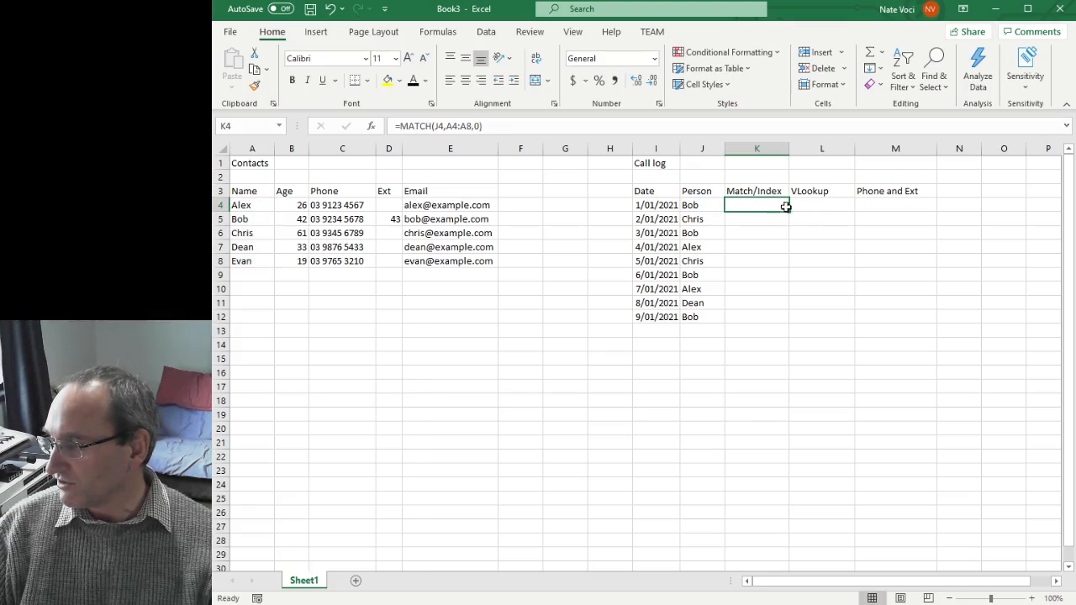
{"action": "double_click", "coordinate": [789, 210]}
Shift the lookup range of the MATCH formula in K5 to A4:A8
{"action": "left_click", "coordinate": [770, 220]}
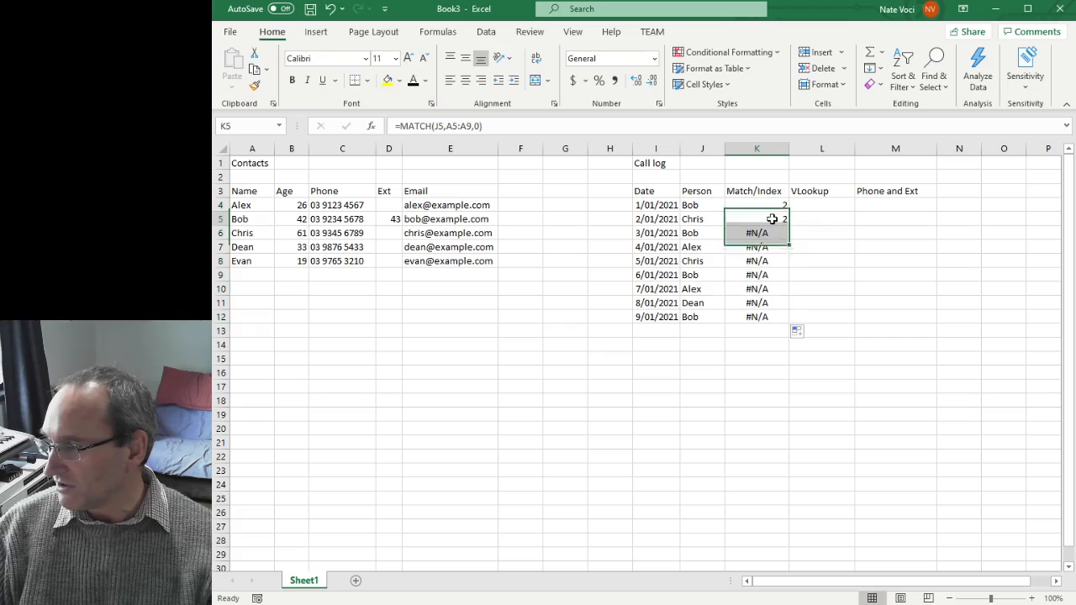
{"action": "left_click", "coordinate": [765, 235]}
{"action": "left_click", "coordinate": [769, 219]}
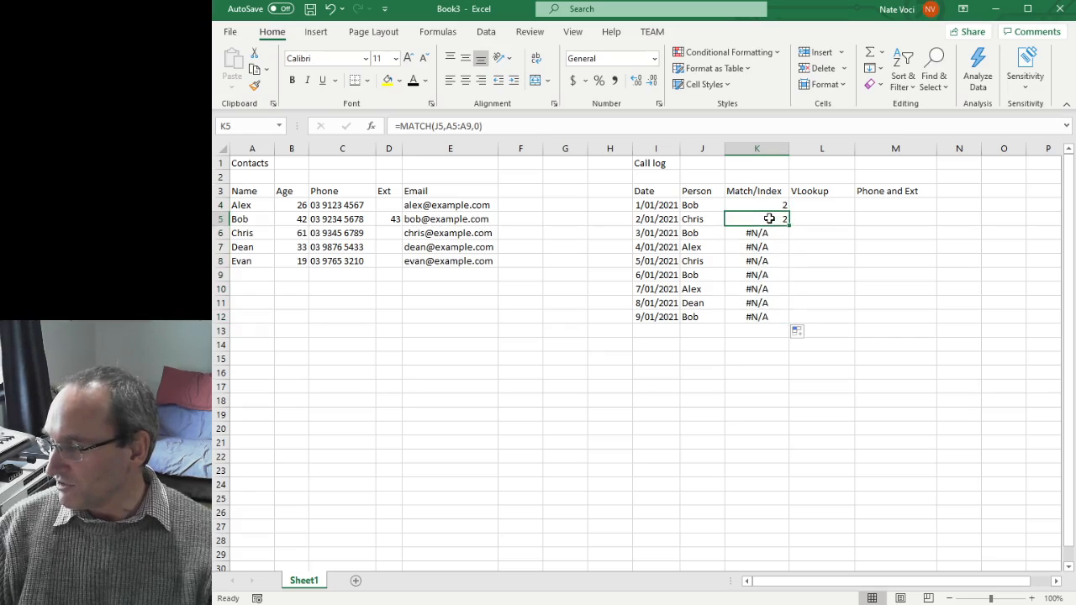
{"action": "double_click", "coordinate": [778, 218]}
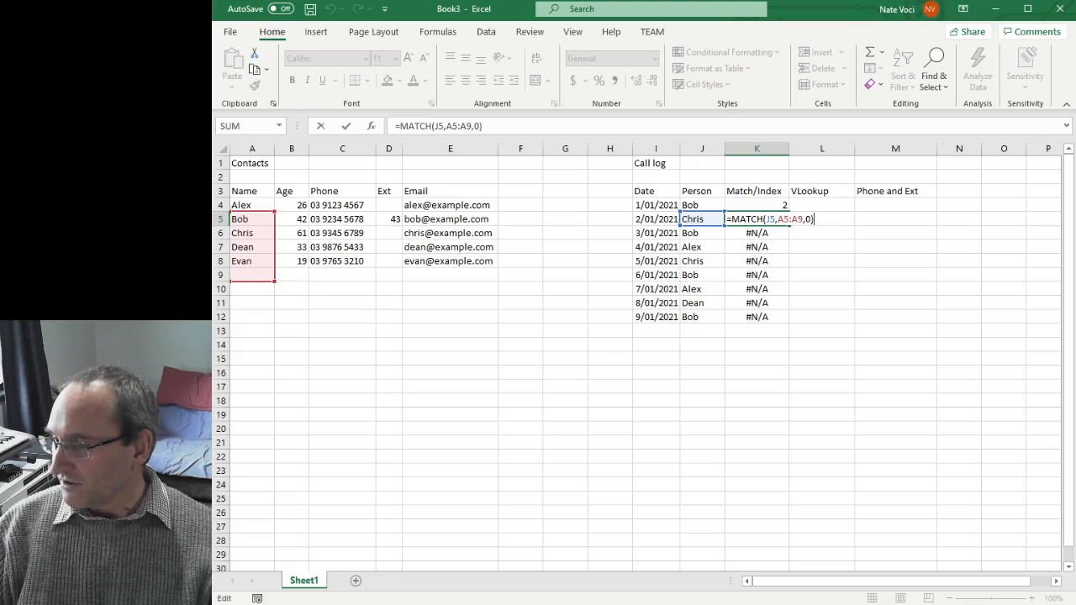
{"action": "left_click_drag", "start_coordinate": [240, 213], "coordinate": [244, 207]}
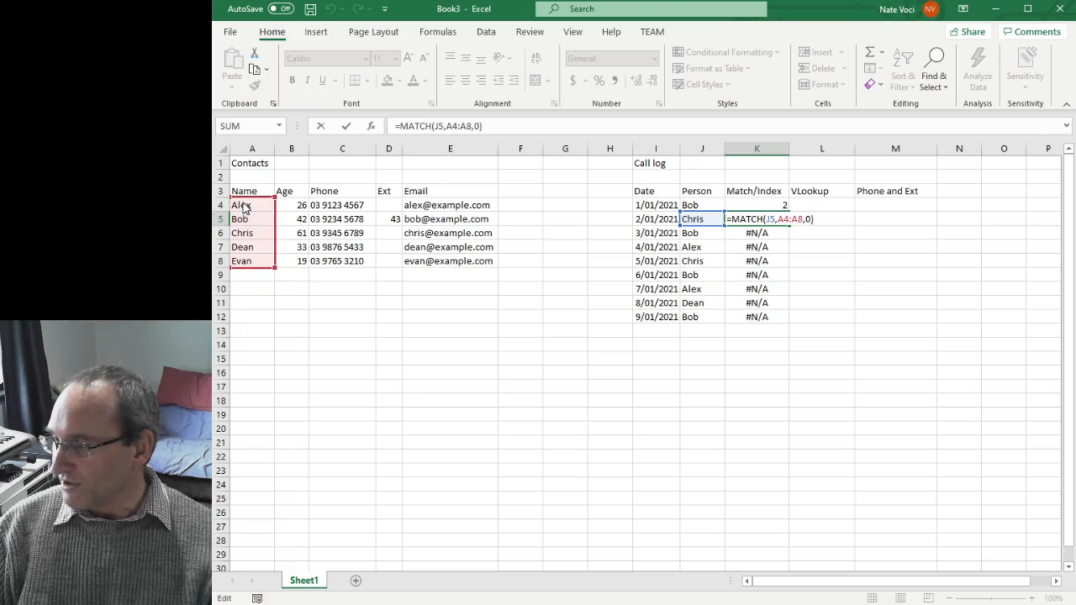
Anchor the rows of the lookup range in K4 so the formula reads =MATCH(J4,A$4:A$8,0)
{"action": "double_click", "coordinate": [782, 205]}
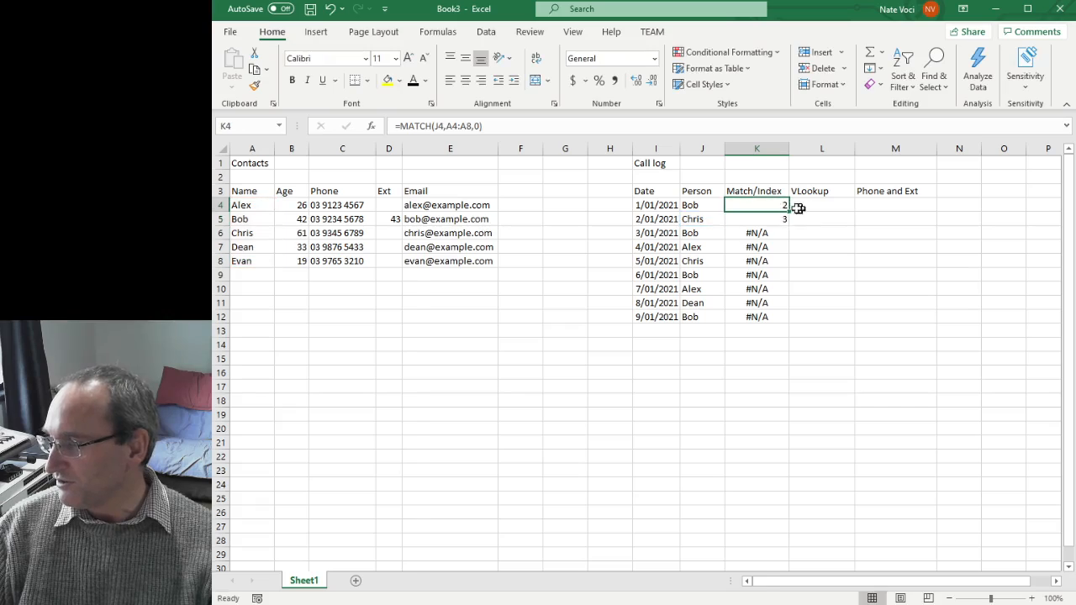
{"action": "key", "text": "Left"}
{"action": "key", "text": "Left"}
{"action": "key", "text": "Left"}
{"action": "key", "text": "Left"}
{"action": "key", "text": "Left"}
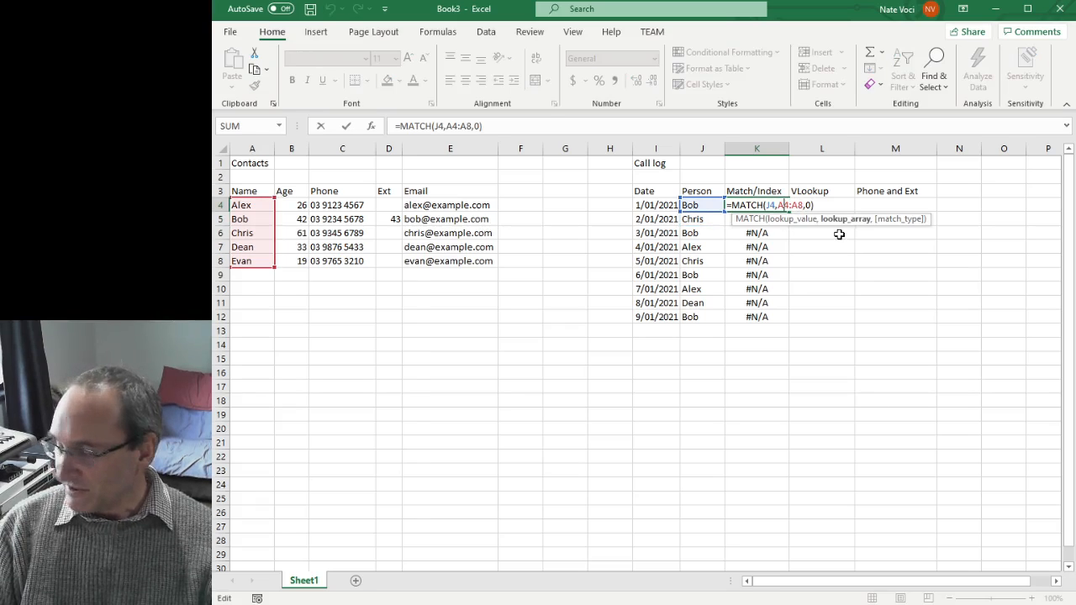
{"action": "type", "text": "$4:A"}
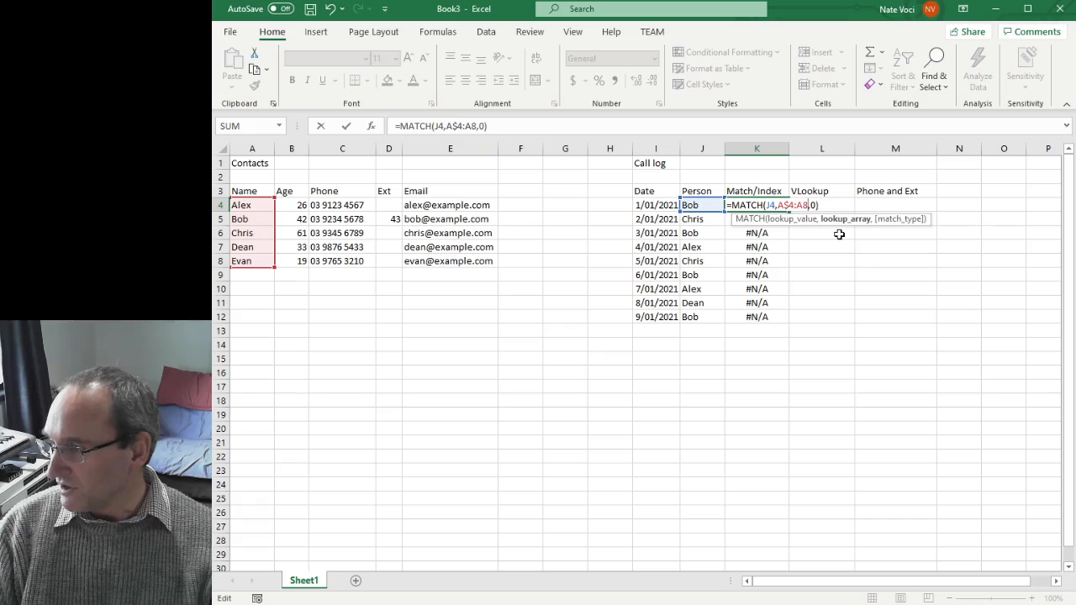
{"action": "type", "text": "$"}
{"action": "key", "text": "Return"}
{"action": "key", "text": "Up"}
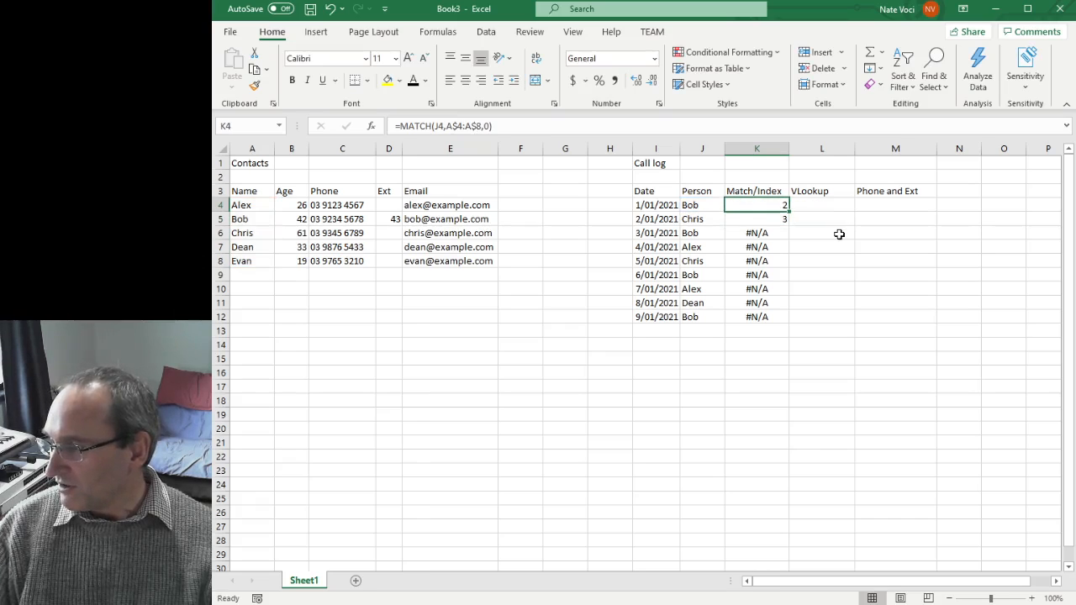
Fill the row-anchored MATCH formula from K4 down through K12 and check the positions against the contacts' Name column
{"action": "double_click", "coordinate": [789, 210]}
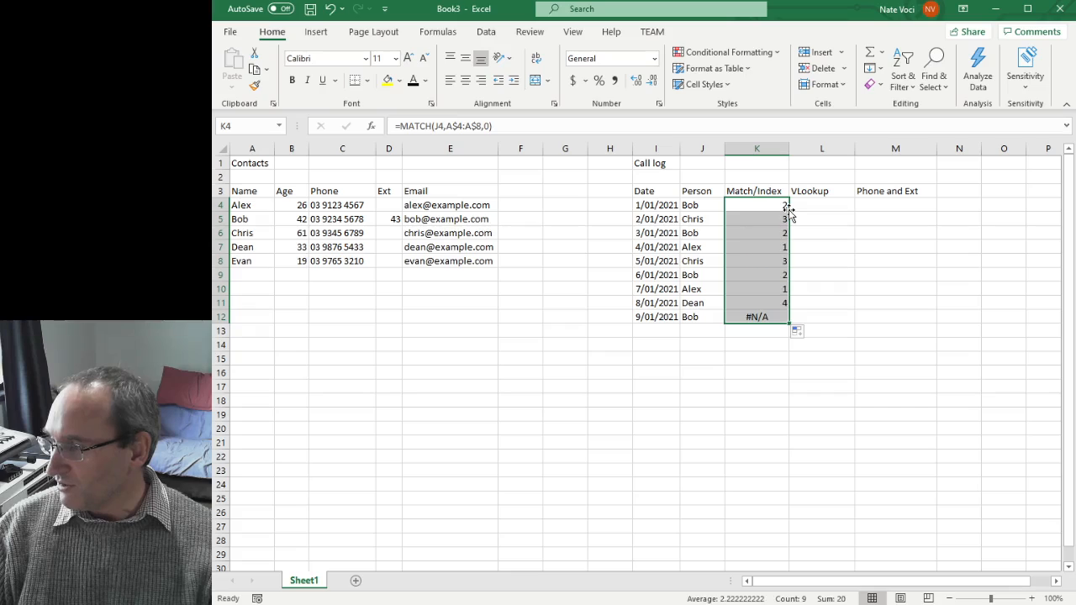
{"action": "left_click", "coordinate": [762, 206]}
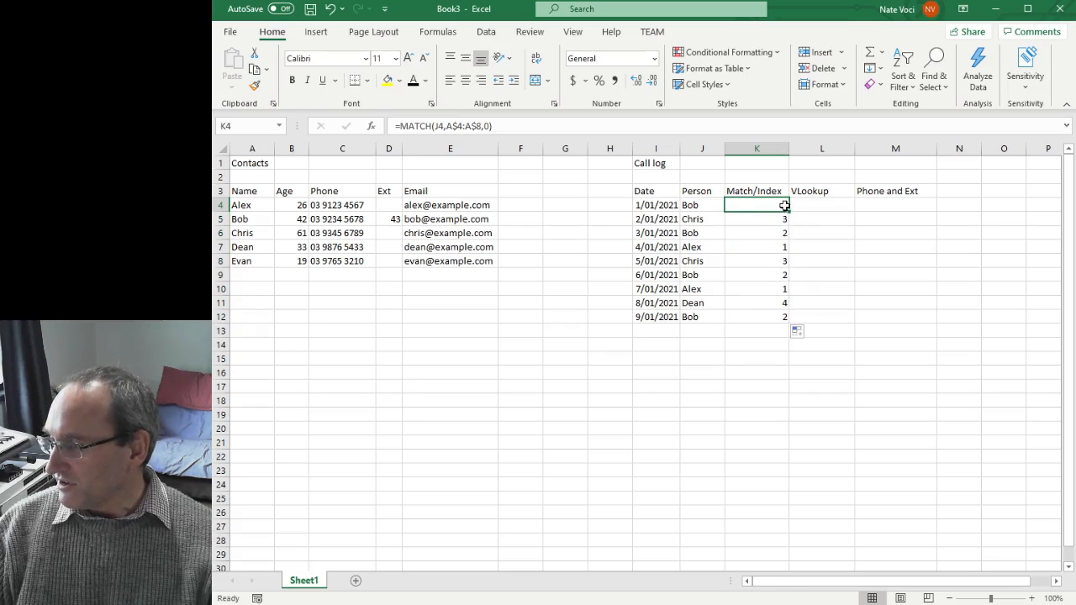
{"action": "left_click", "coordinate": [778, 220]}
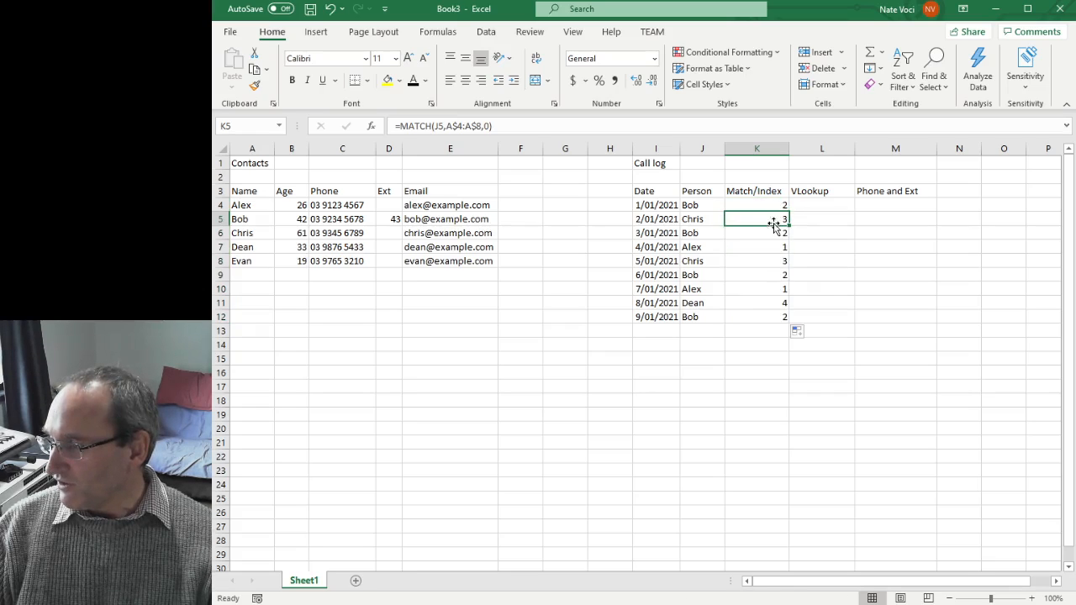
{"action": "left_click", "coordinate": [696, 209]}
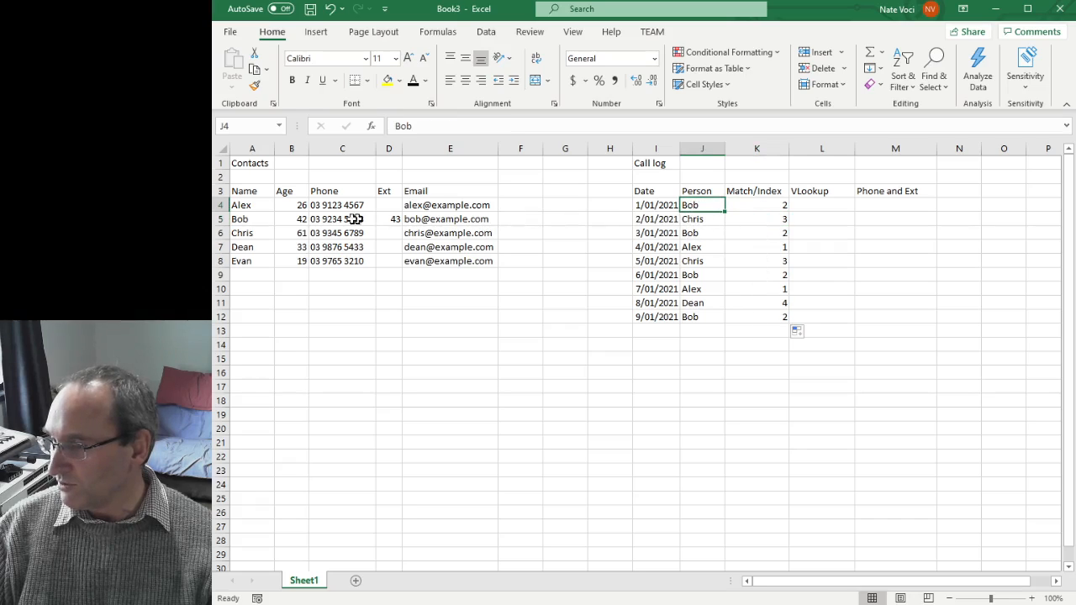
{"action": "left_click", "coordinate": [251, 218]}
{"action": "left_click", "coordinate": [766, 219]}
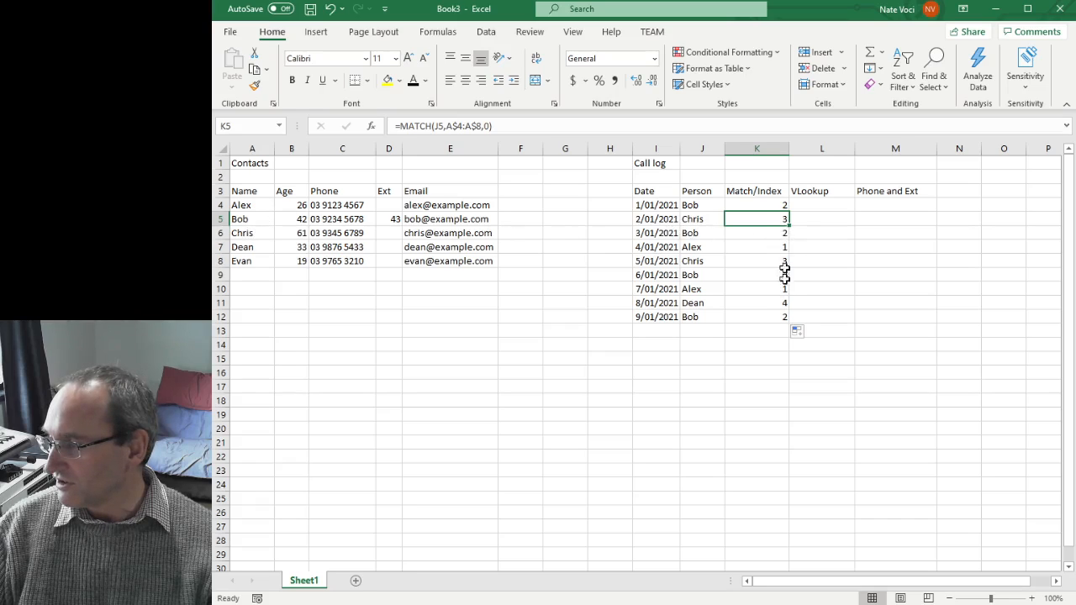
Enter =INDEX(C4:C8,K4) in L4 to return the phone number at the position given in K4
{"action": "left_click", "coordinate": [816, 206]}
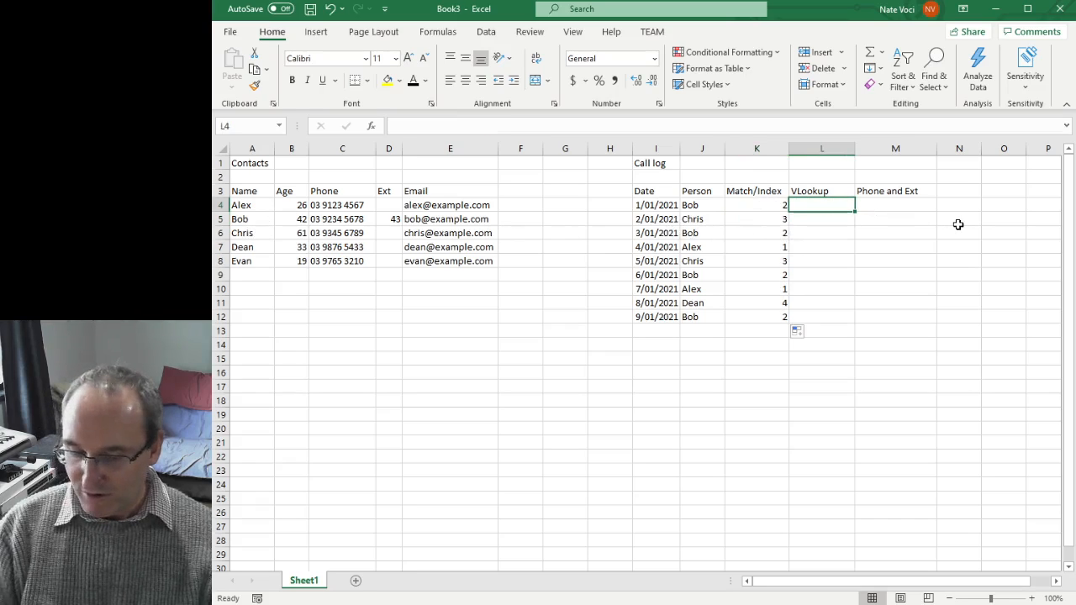
{"action": "key", "text": "Left"}
{"action": "key", "text": "Right"}
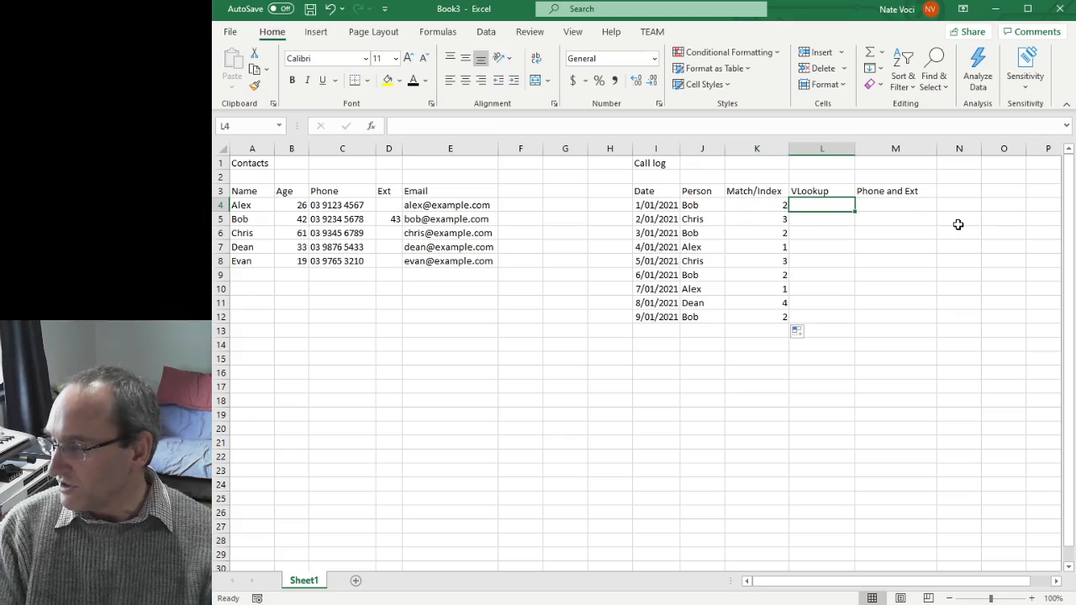
{"action": "key", "text": "Left"}
{"action": "key", "text": "Right"}
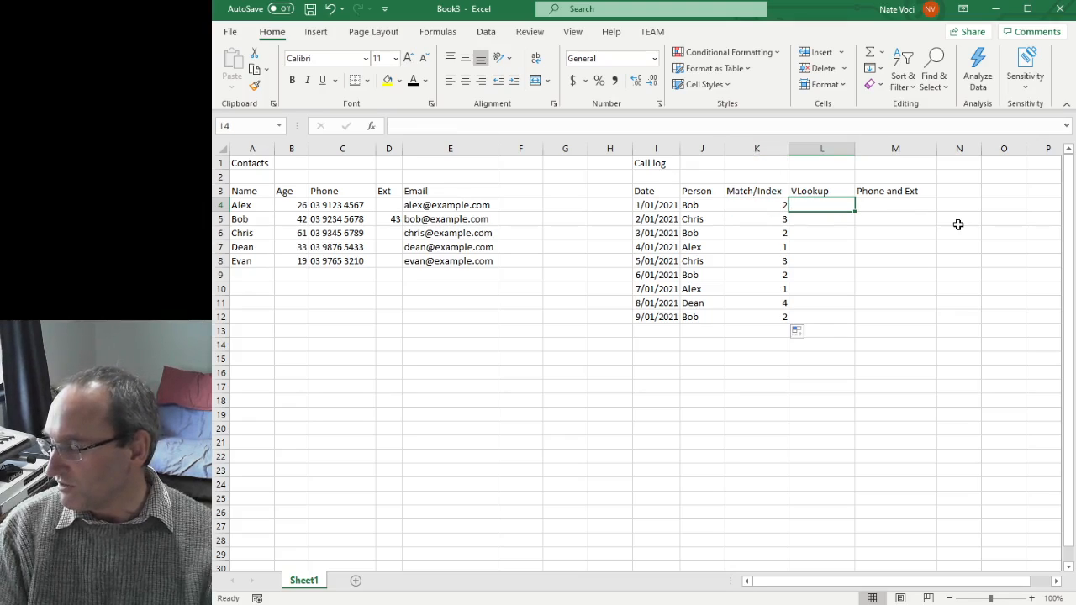
{"action": "type", "text": "=index("}
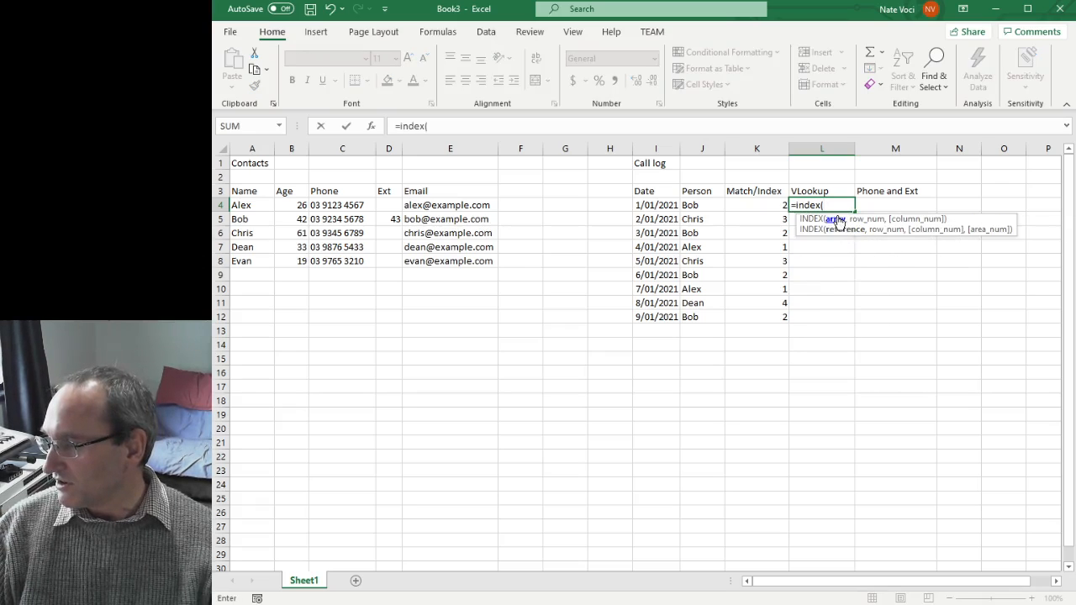
{"action": "left_click_drag", "start_coordinate": [348, 206], "coordinate": [341, 262]}
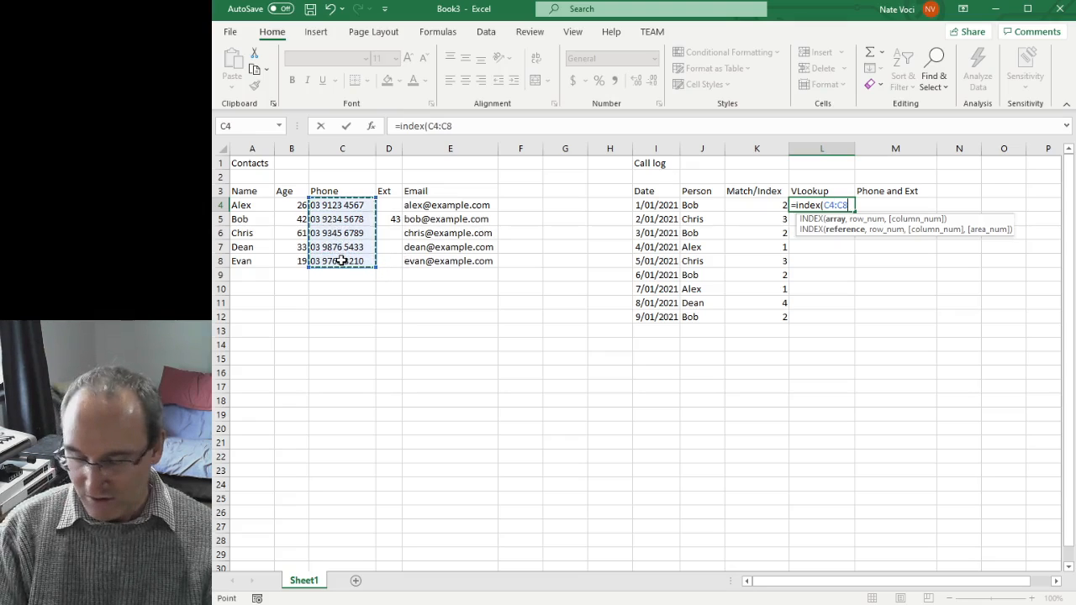
{"action": "type", "text": ","}
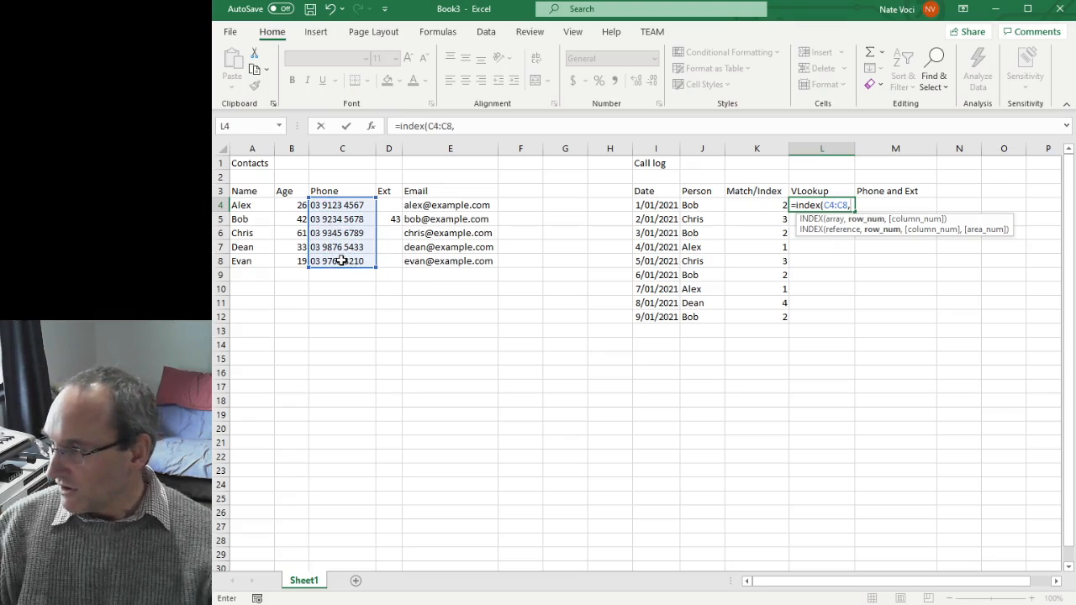
{"action": "left_click", "coordinate": [772, 204]}
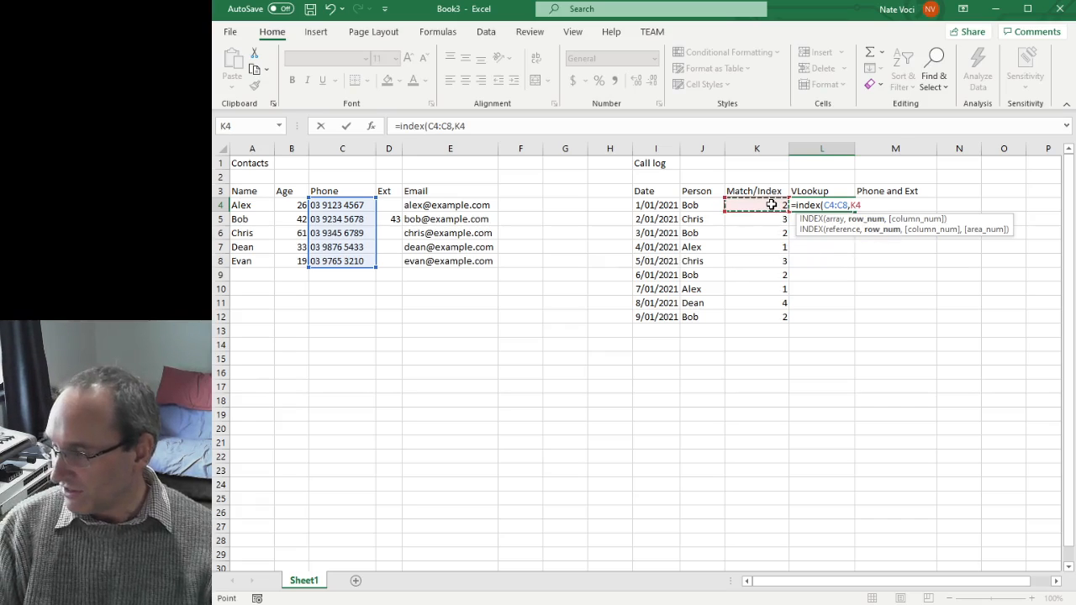
{"action": "type", "text": ")"}
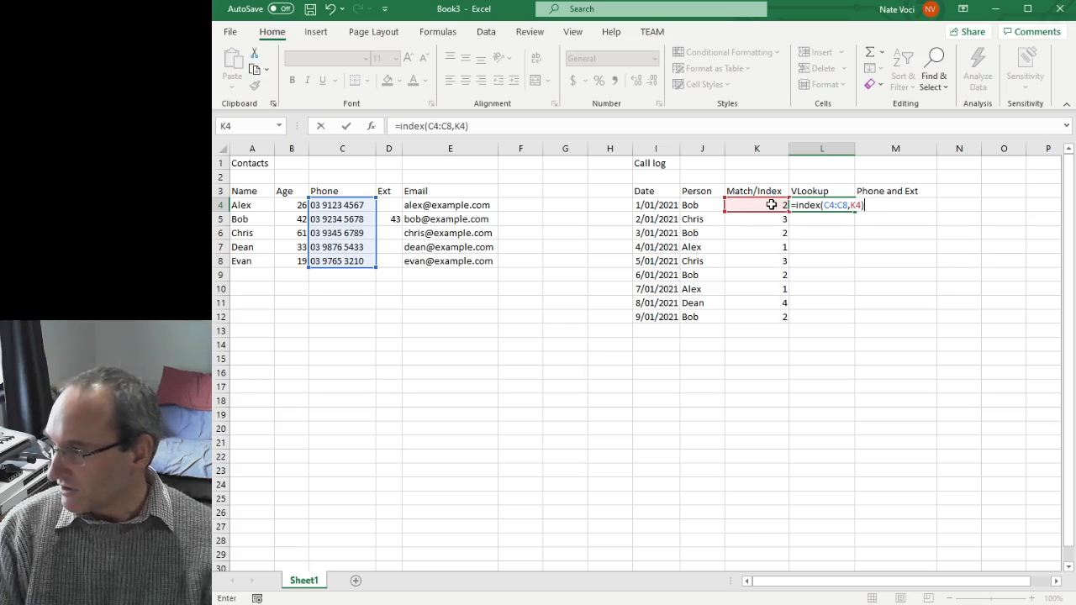
{"action": "key", "text": "Return"}
Anchor the rows of the Phone range in L4 so the formula reads =INDEX(C$4:C$8,K4)
{"action": "key", "text": "Up"}
{"action": "key", "text": "F2"}
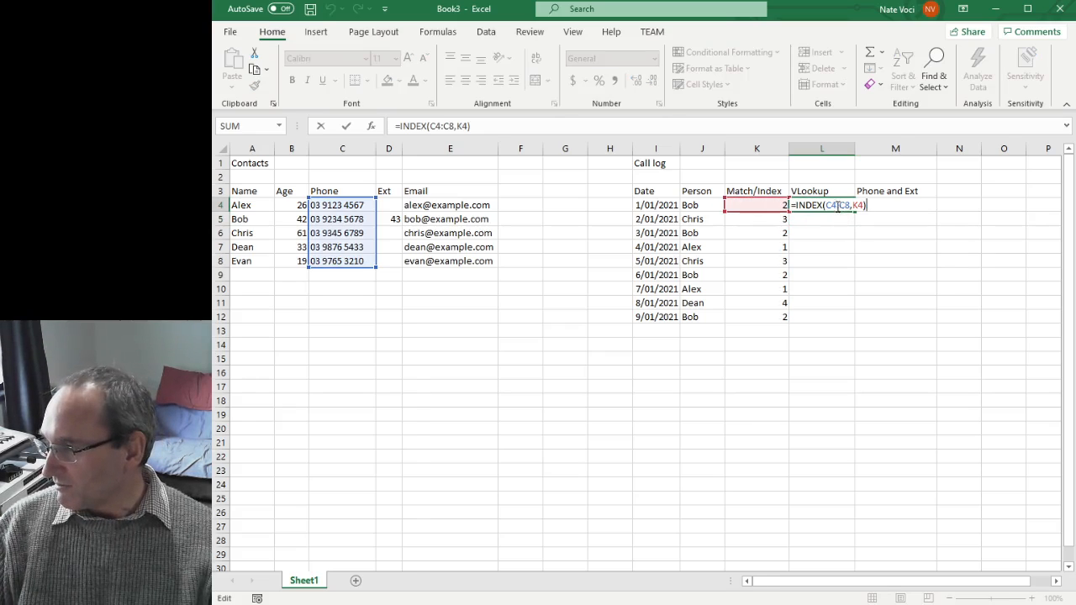
{"action": "left_click", "coordinate": [831, 204]}
{"action": "type", "text": "$4:C"}
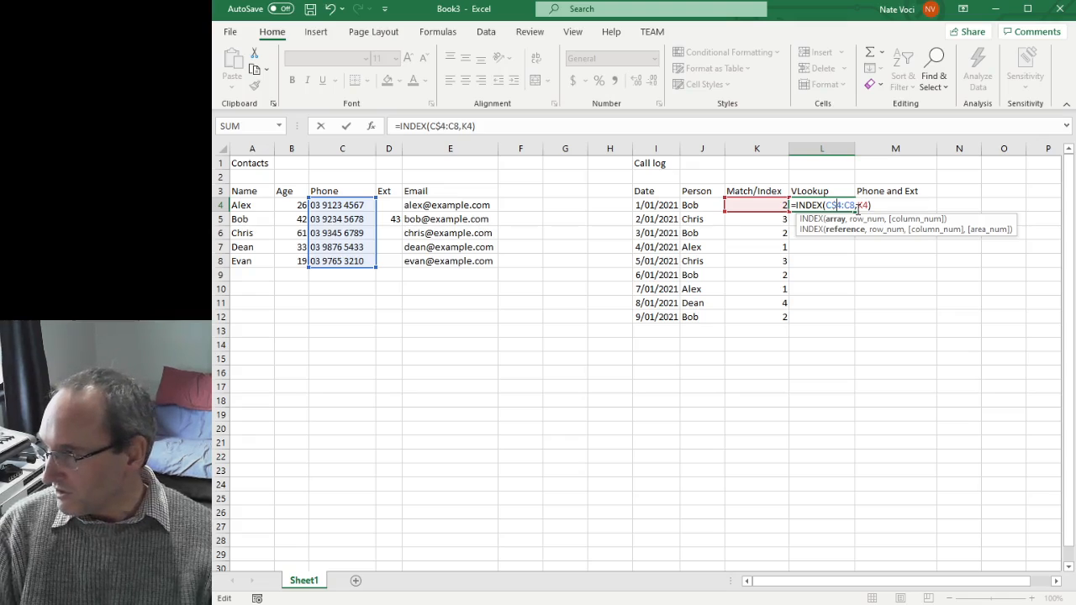
{"action": "type", "text": "$"}
{"action": "key", "text": "ctrl+Return"}
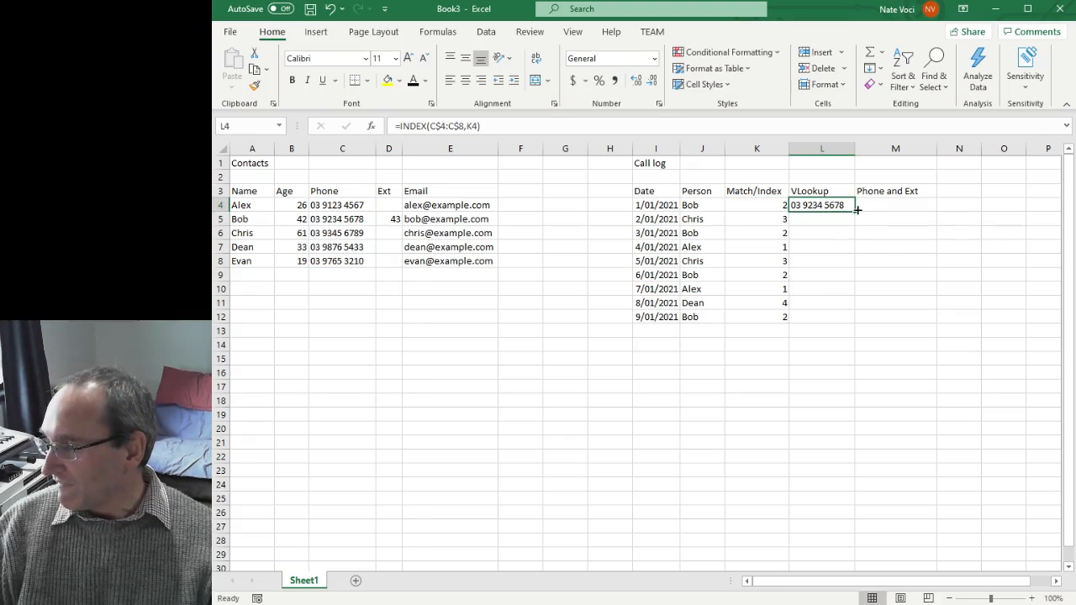
Fill the INDEX formula from L4 down to L12
{"action": "double_click", "coordinate": [858, 211]}
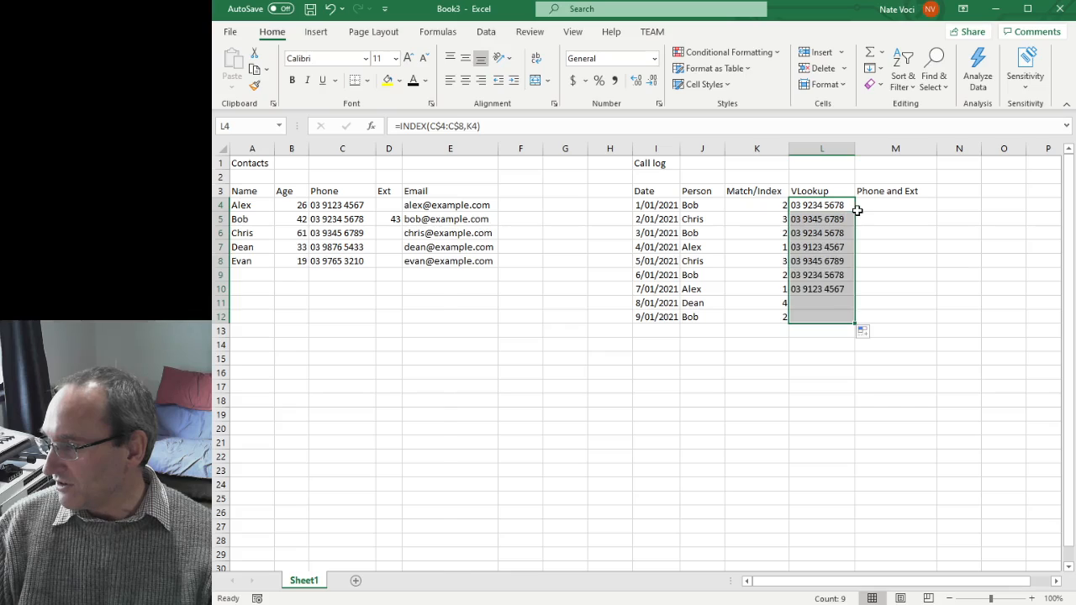
{"action": "left_click", "coordinate": [817, 210]}
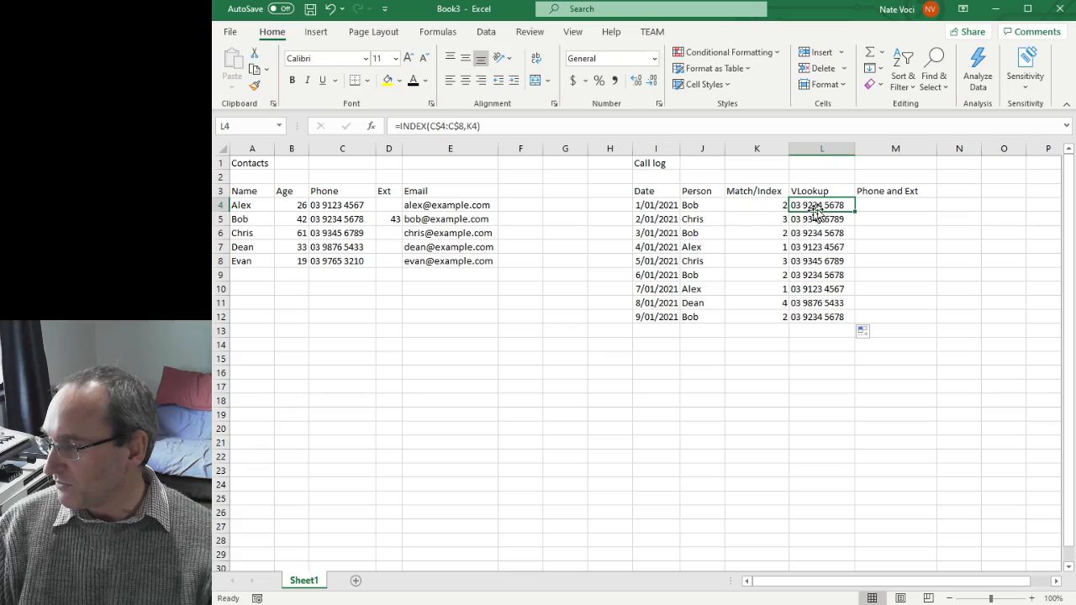
{"action": "left_click", "coordinate": [774, 207]}
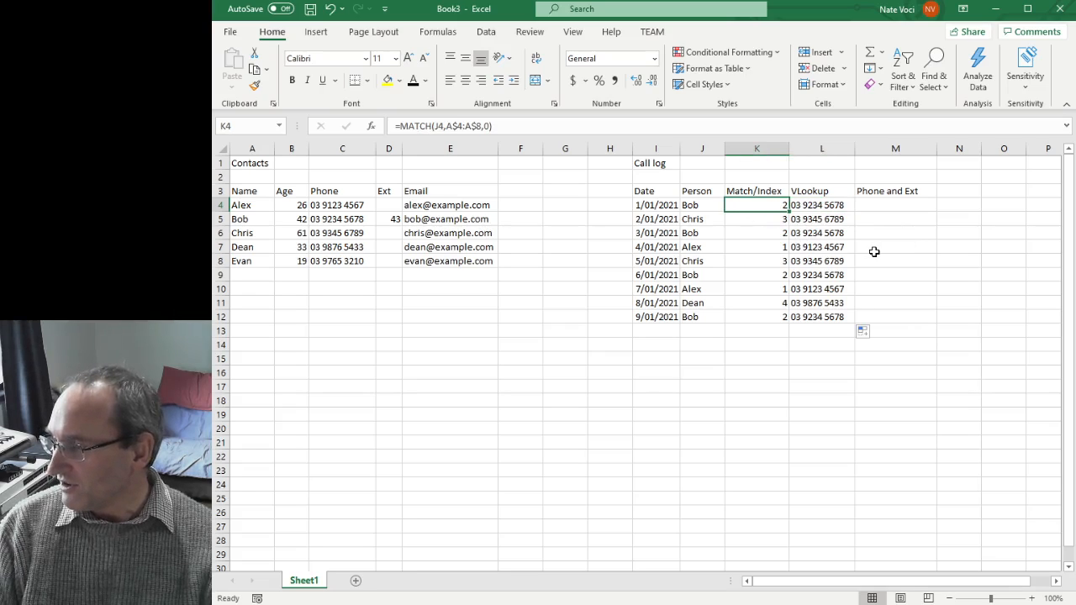
Copy the MATCH(J4,A$4:A$8,0) expression from K4 without its equals sign, leaving the formula in K4 intact
{"action": "key", "text": "Right"}
{"action": "key", "text": "F2"}
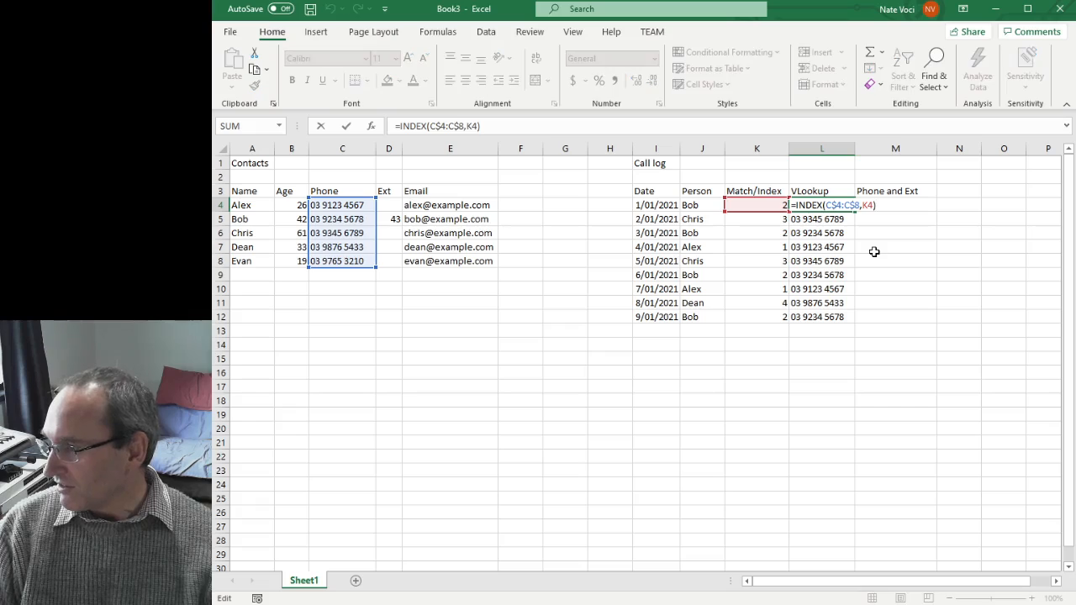
{"action": "key", "text": "Escape"}
{"action": "key", "text": "Left"}
{"action": "key", "text": "F2"}
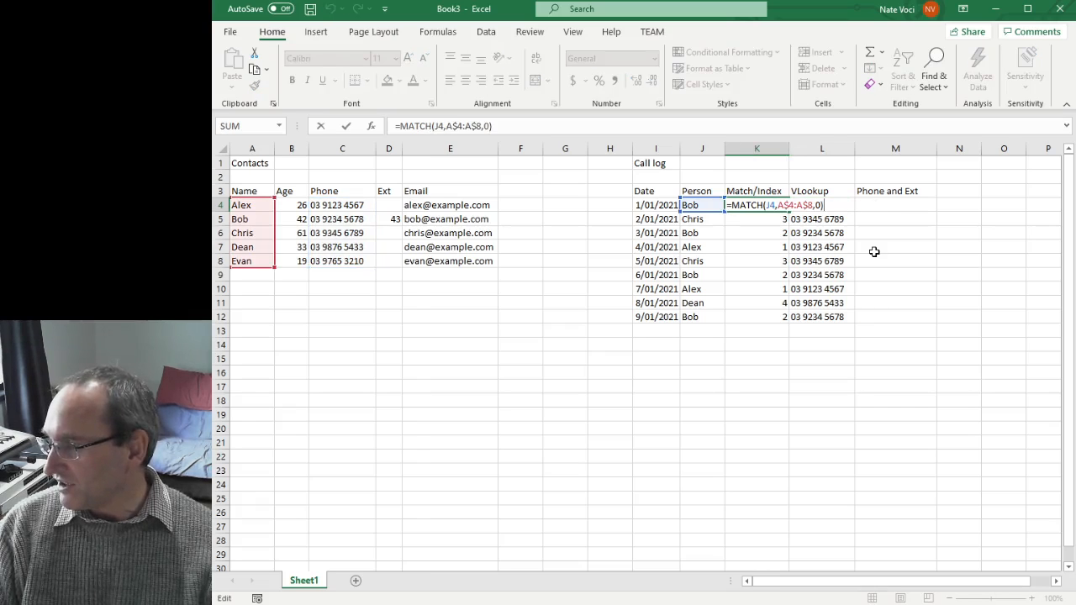
{"action": "key", "text": "shift+Home"}
{"action": "key", "text": "ctrl+x"}
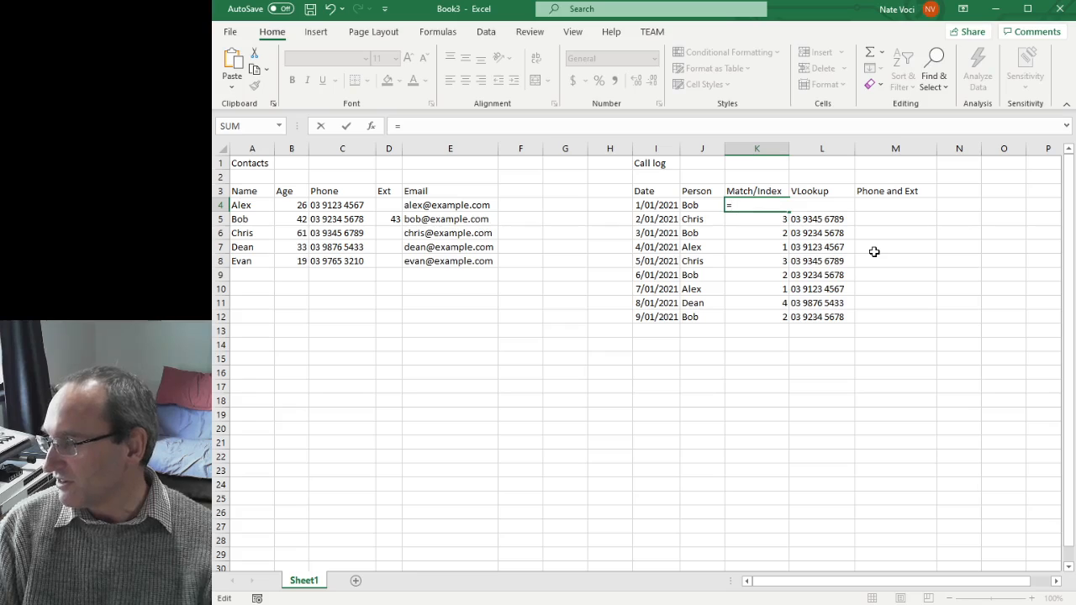
{"action": "key", "text": "Escape"}
Replace the K4 reference in L4 with the copied expression so the formula reads =INDEX(C$4:C$8,MATCH(J4,A$4:A$8,0))
{"action": "key", "text": "Right"}
{"action": "key", "text": "F2"}
{"action": "key", "text": "Left"}
{"action": "key", "text": "Left"}
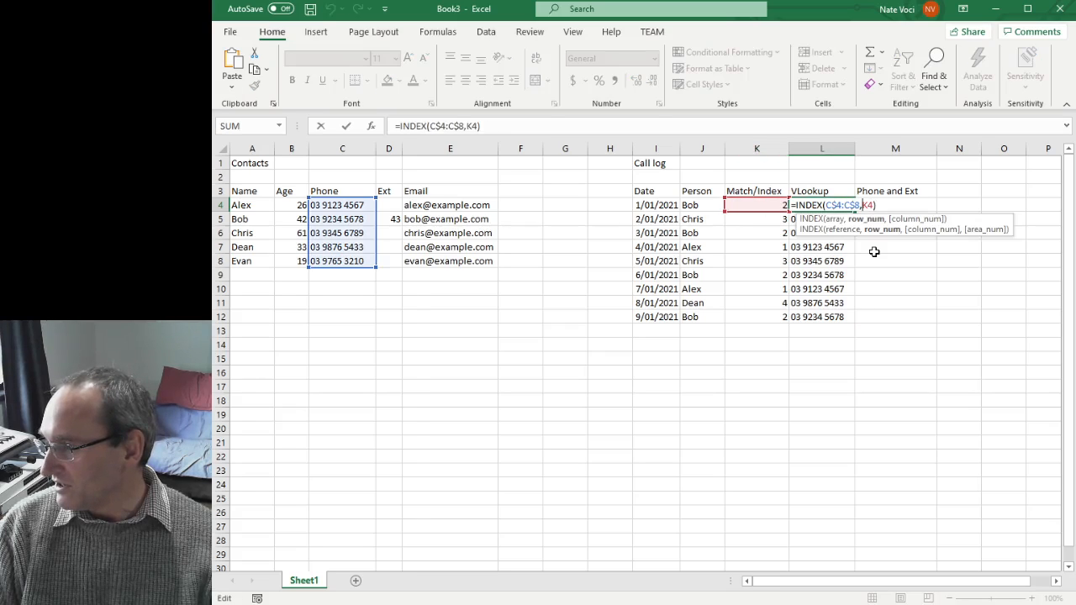
{"action": "key", "text": "ctrl+v"}
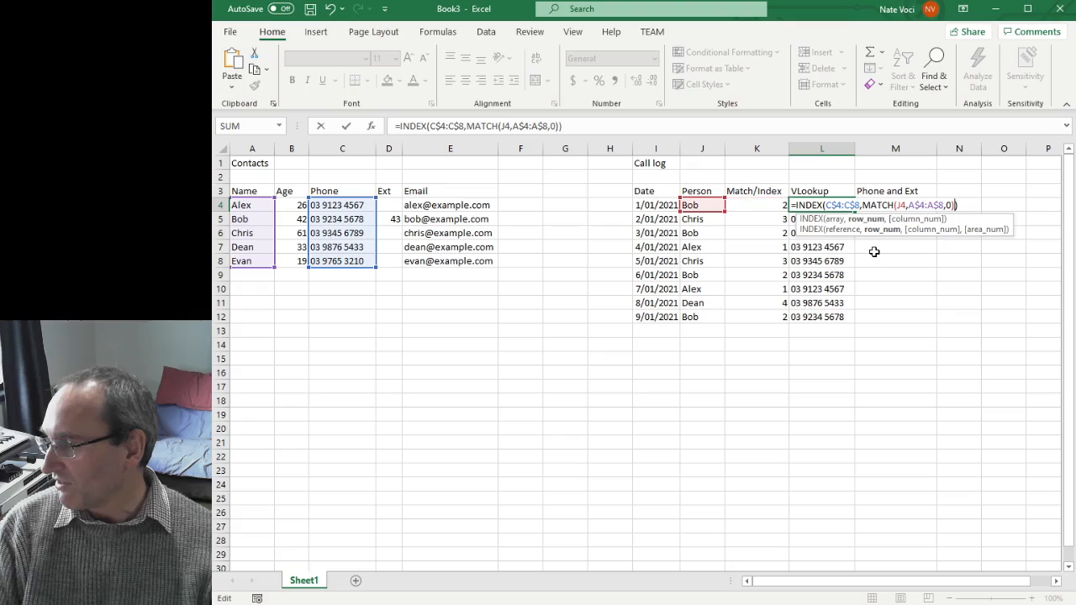
{"action": "key", "text": "ctrl+Return"}
Move the combined formula =INDEX(C$4:C$8,MATCH(J4,A$4:A$8,0)) out of L4 into K4, replacing the MATCH formula there
{"action": "key", "text": "F2"}
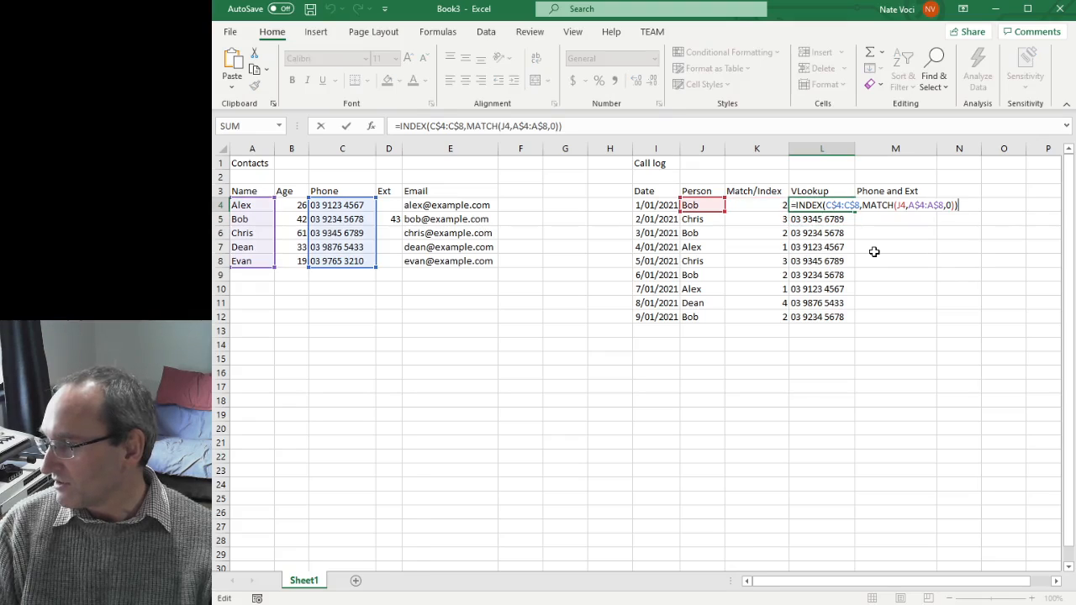
{"action": "key", "text": "shift+Home"}
{"action": "key", "text": "shift+Right"}
{"action": "key", "text": "Escape"}
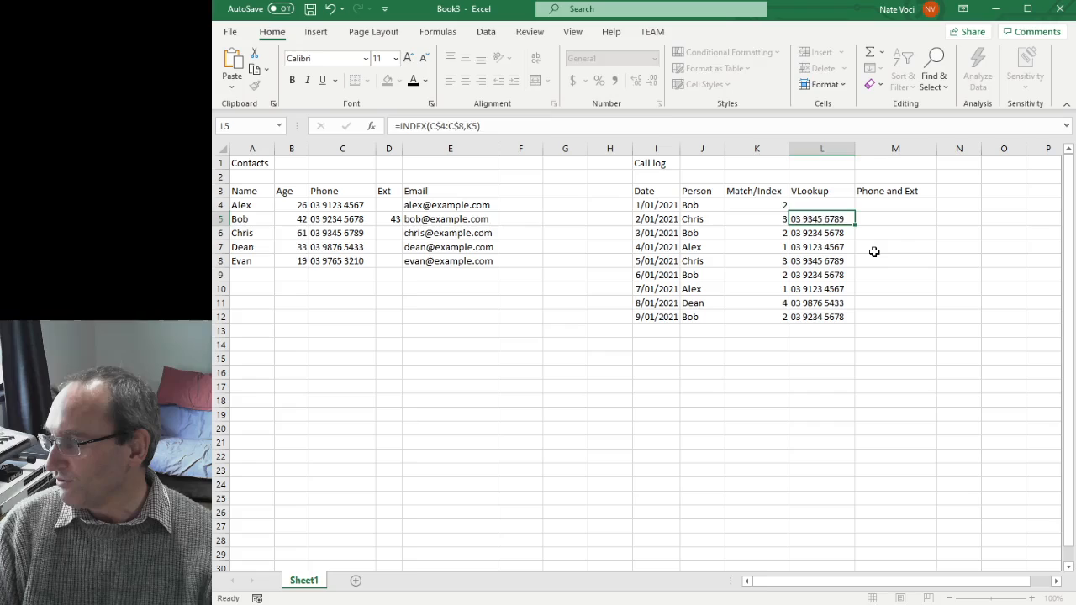
{"action": "key", "text": "Left"}
{"action": "key", "text": "F2"}
{"action": "key", "text": "shift+Home"}
{"action": "key", "text": "shift+Right"}
{"action": "key", "text": "ctrl+v"}
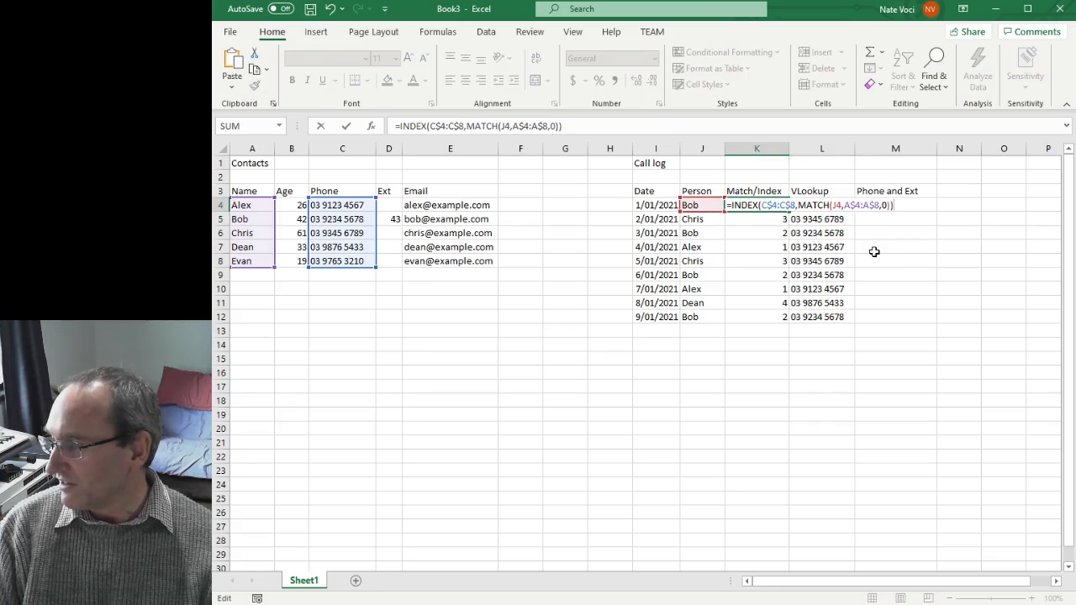
{"action": "key", "text": "ctrl+Return"}
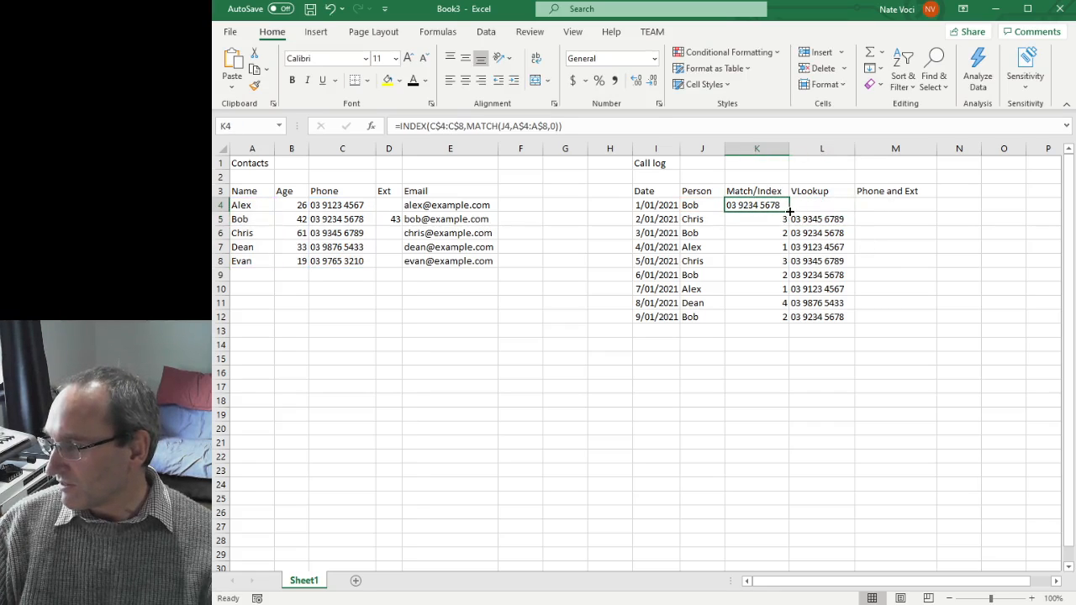
Fill the combined INDEX/MATCH formula from K4 down to K12 and clear the leftover INDEX formulas in L5:L12
{"action": "double_click", "coordinate": [789, 211]}
{"action": "left_click_drag", "start_coordinate": [820, 216], "coordinate": [820, 315]}
{"action": "key", "text": "Delete"}
{"action": "key", "text": "Up"}
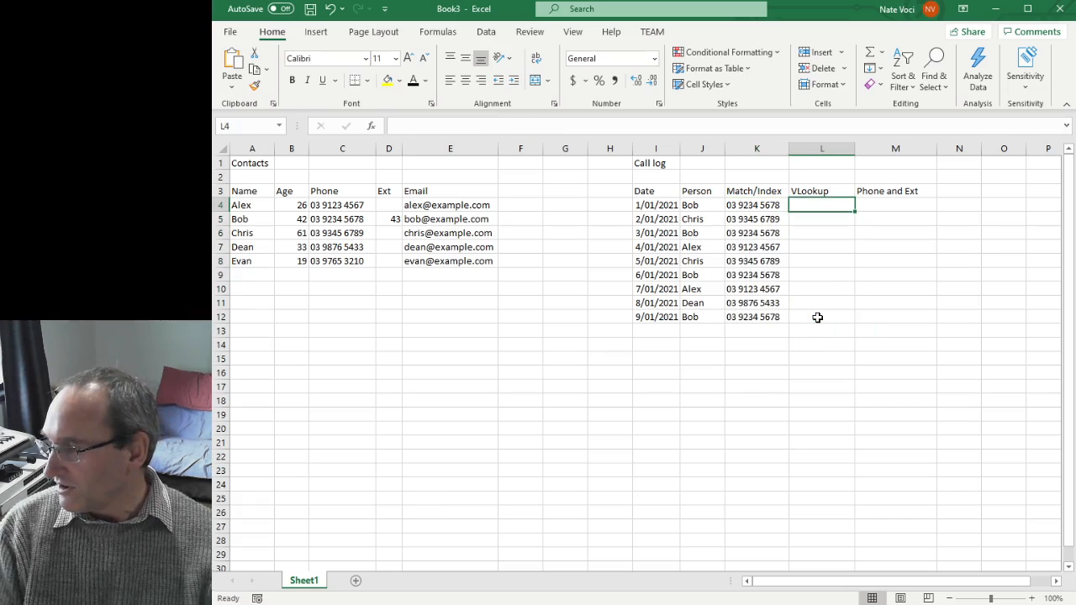
Enter =VLOOKUP(J4, A4:E8,3,FALSE) in L4 and fill the formula down to L12
{"action": "type", "text": "=vlo"}
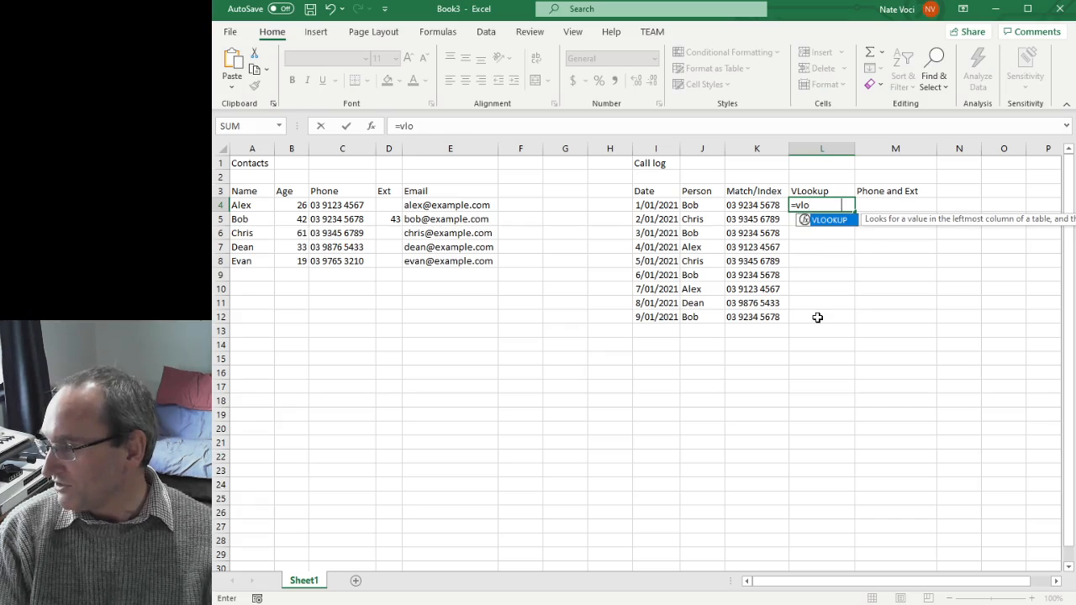
{"action": "key", "text": "Tab"}
{"action": "type", "text": "("}
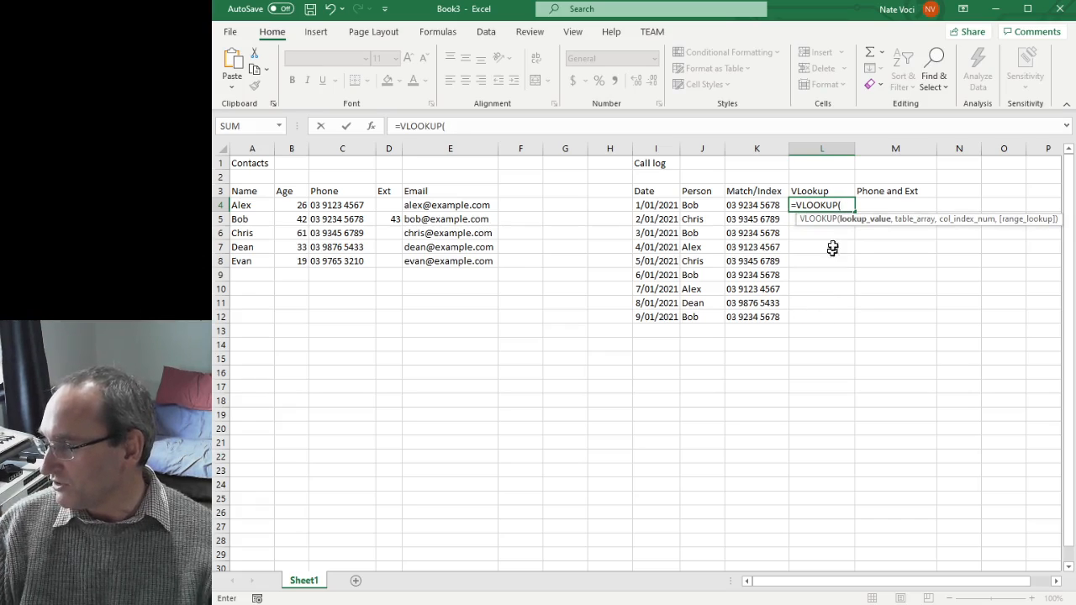
{"action": "left_click", "coordinate": [687, 204]}
{"action": "type", "text": ","}
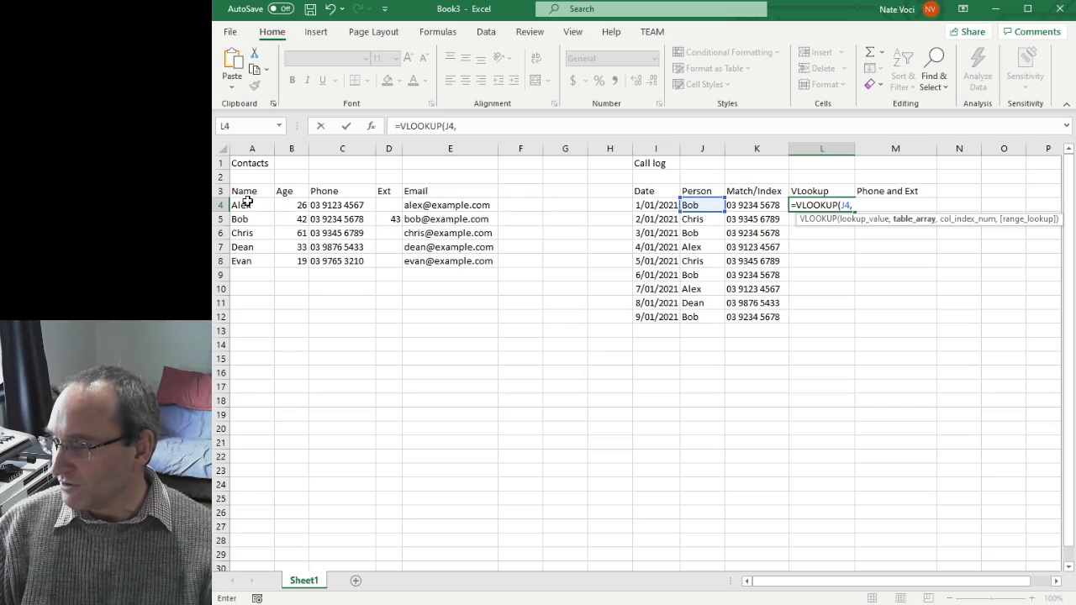
{"action": "left_click_drag", "start_coordinate": [249, 203], "coordinate": [425, 259]}
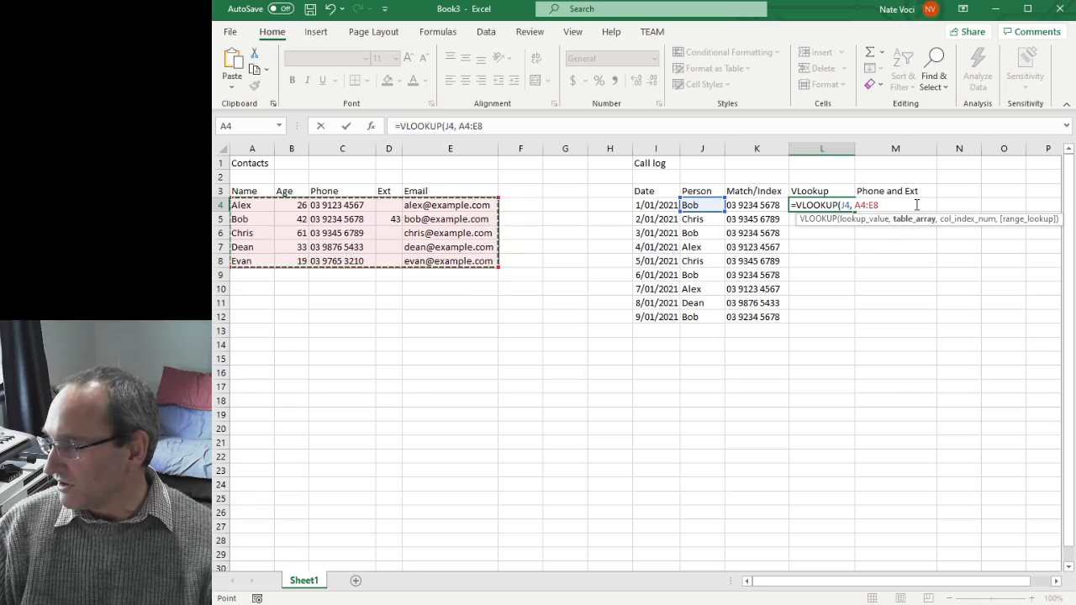
{"action": "type", "text": ","}
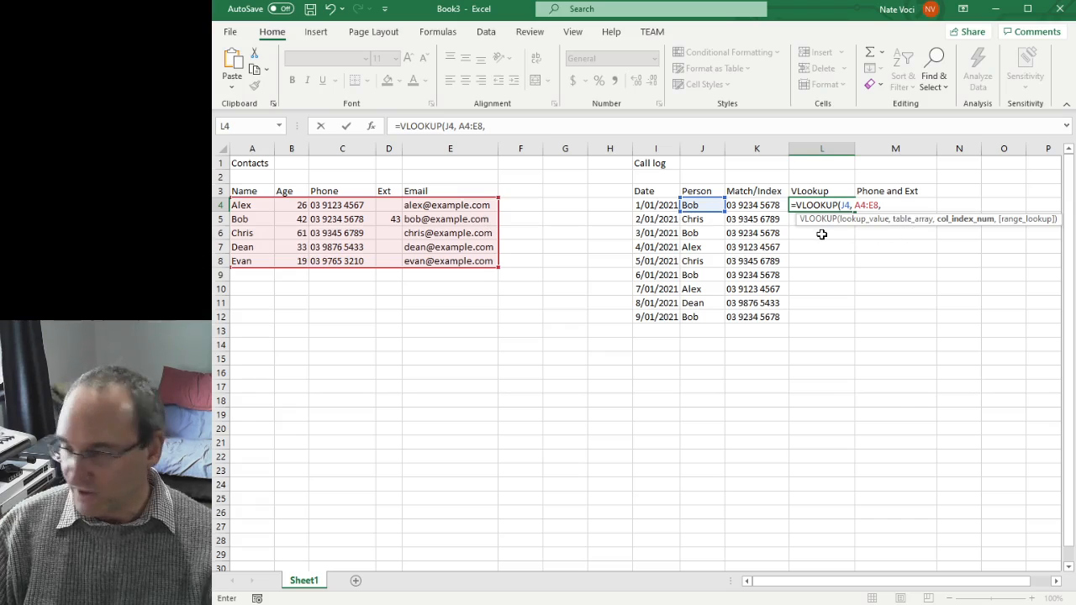
{"action": "type", "text": "3,"}
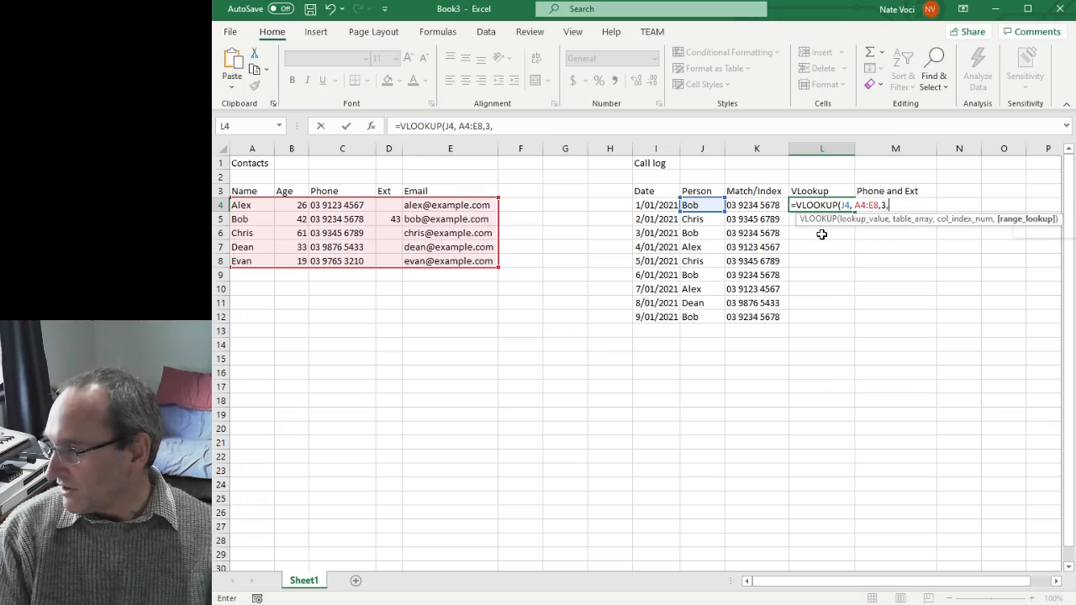
{"action": "key", "text": "Down"}
{"action": "key", "text": "Tab"}
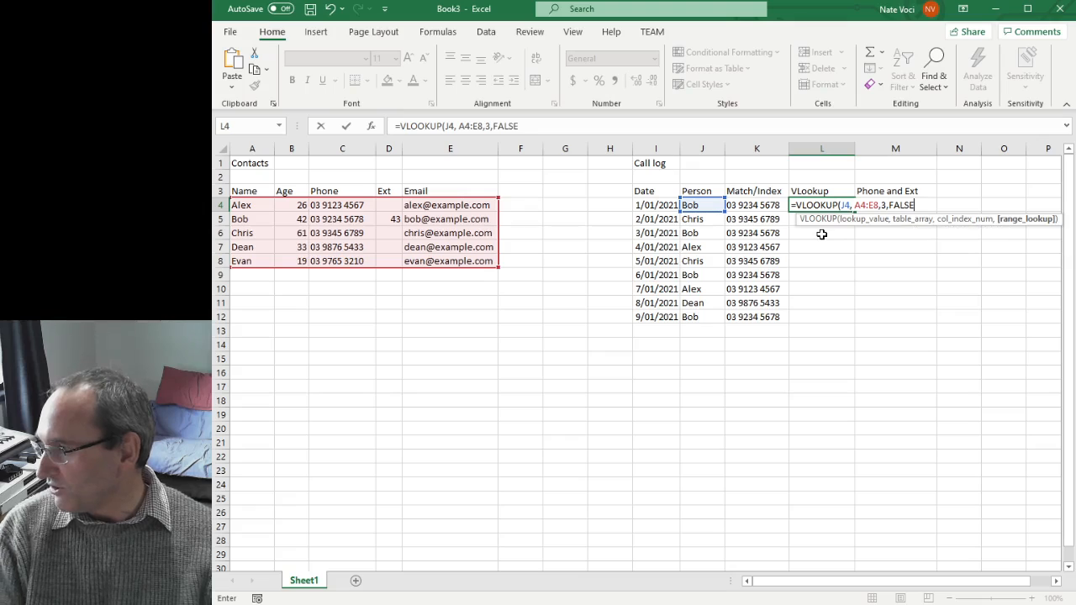
{"action": "type", "text": ")"}
{"action": "key", "text": "Return"}
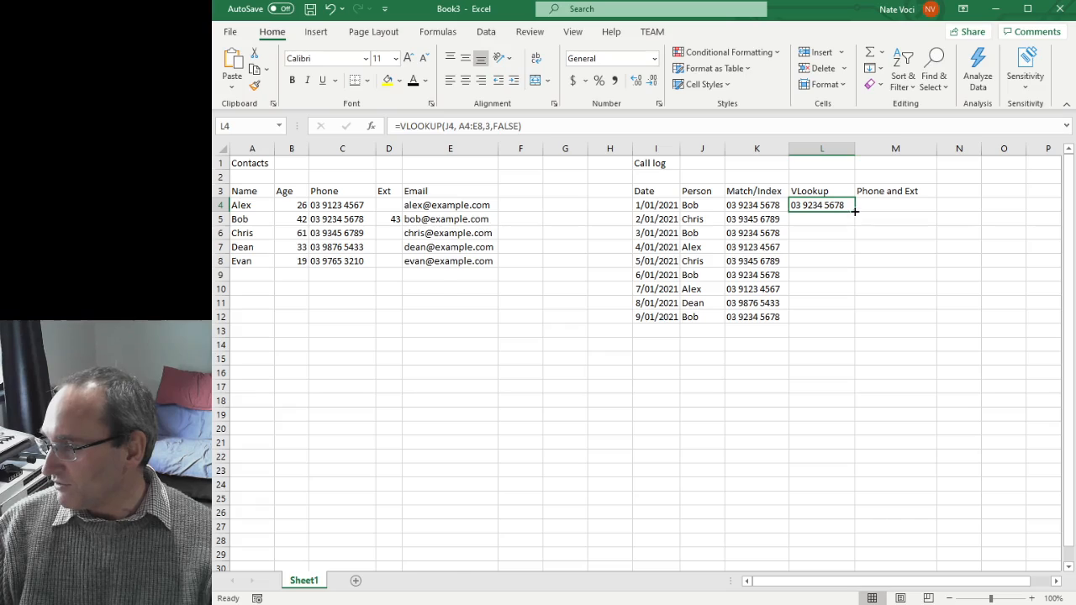
{"action": "double_click", "coordinate": [855, 211]}
{"action": "left_click", "coordinate": [820, 240]}
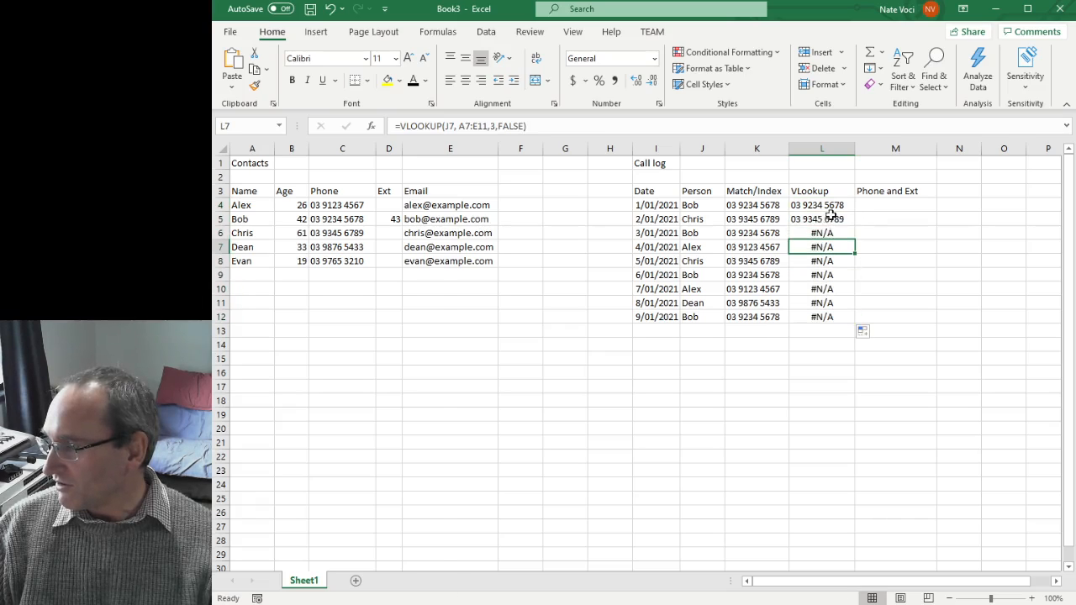
Lock the table rows in L4's VLOOKUP as A$4:E$8 and refill the formula down to L12
{"action": "double_click", "coordinate": [846, 207]}
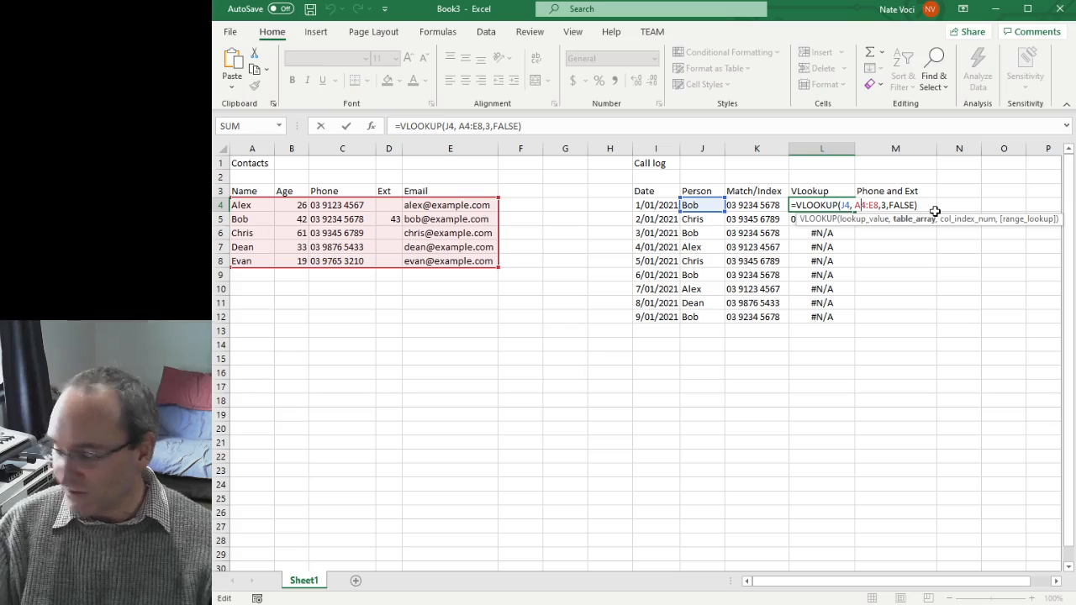
{"action": "type", "text": "$4:E$"}
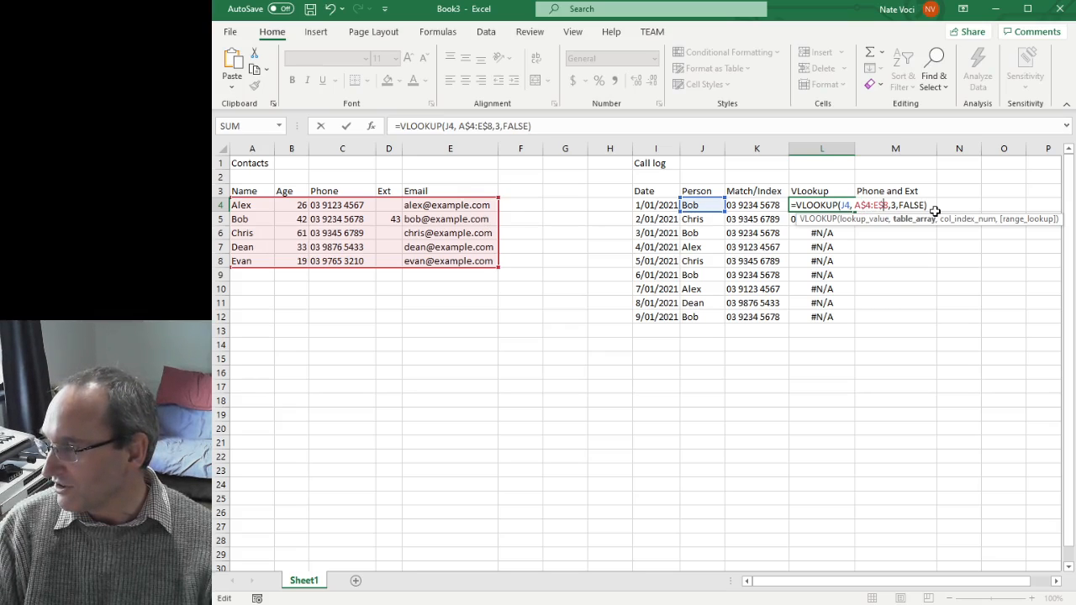
{"action": "key", "text": "Return"}
{"action": "key", "text": "Up"}
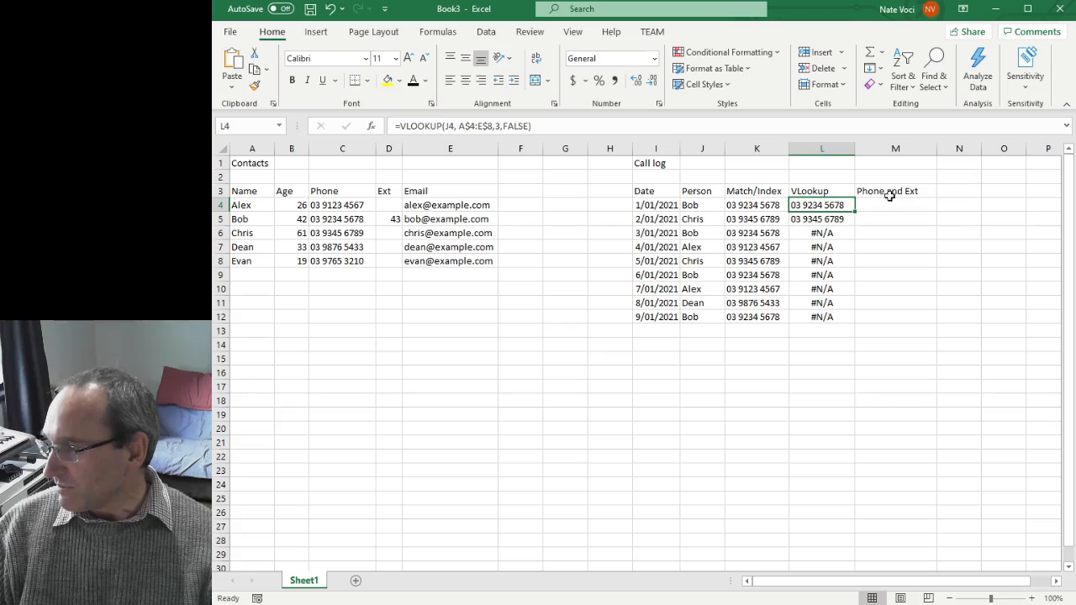
{"action": "left_click_drag", "start_coordinate": [855, 212], "coordinate": [857, 323]}
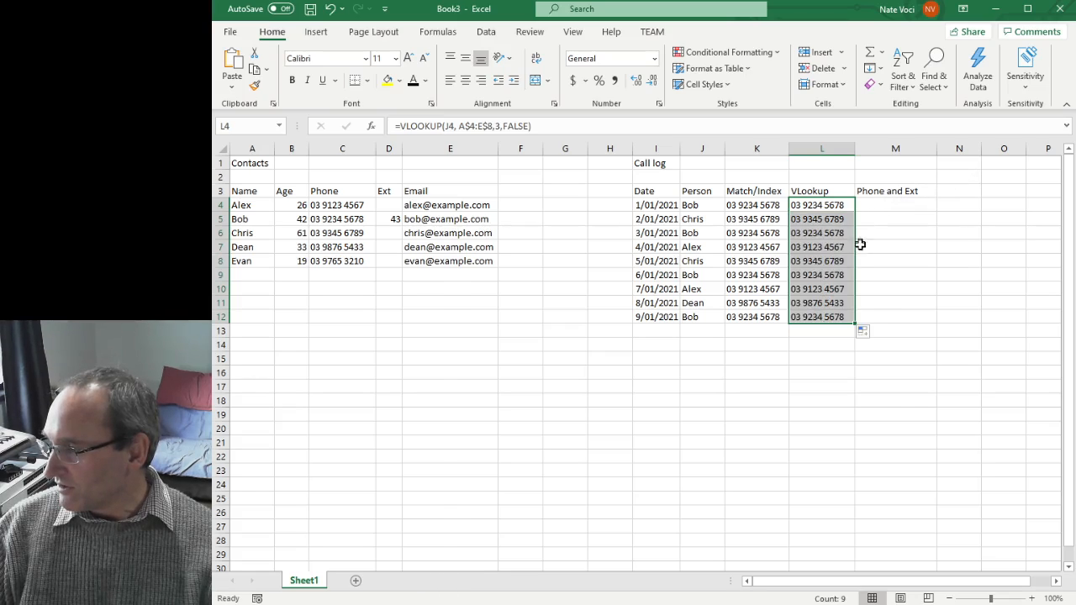
Compare the VLOOKUP formulas in L12, L4 and L5 with the INDEX/MATCH formula in K4, checking the references they use
{"action": "left_click", "coordinate": [829, 318]}
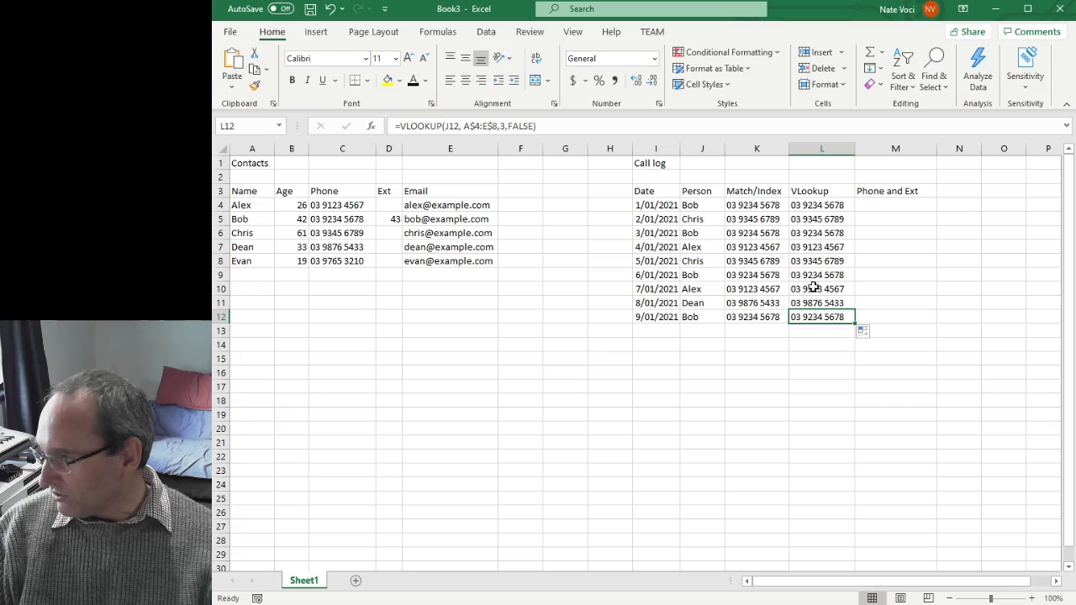
{"action": "left_click", "coordinate": [812, 204]}
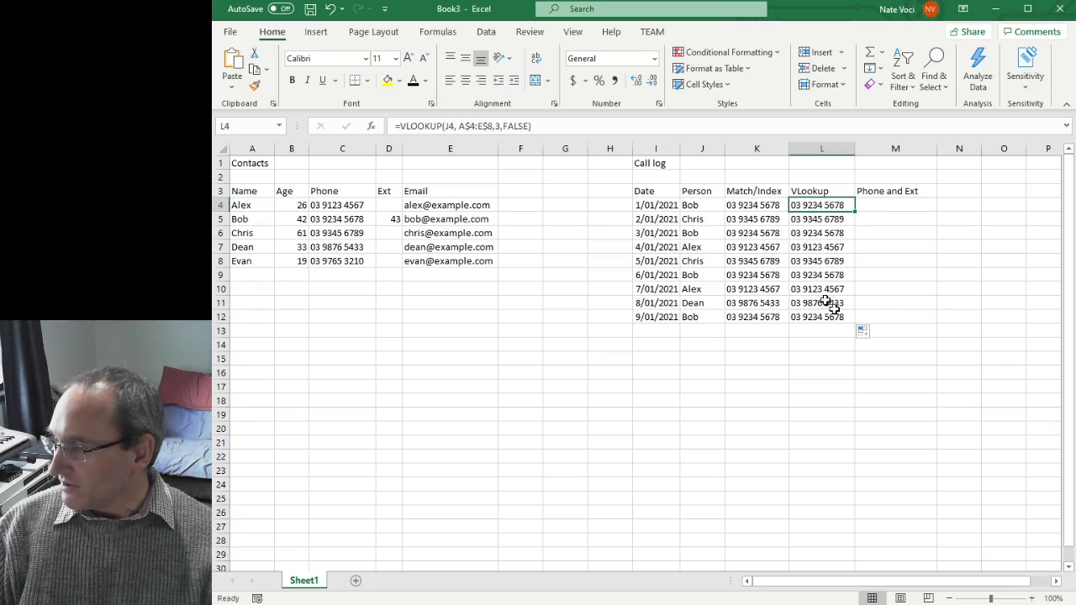
{"action": "left_click", "coordinate": [757, 206]}
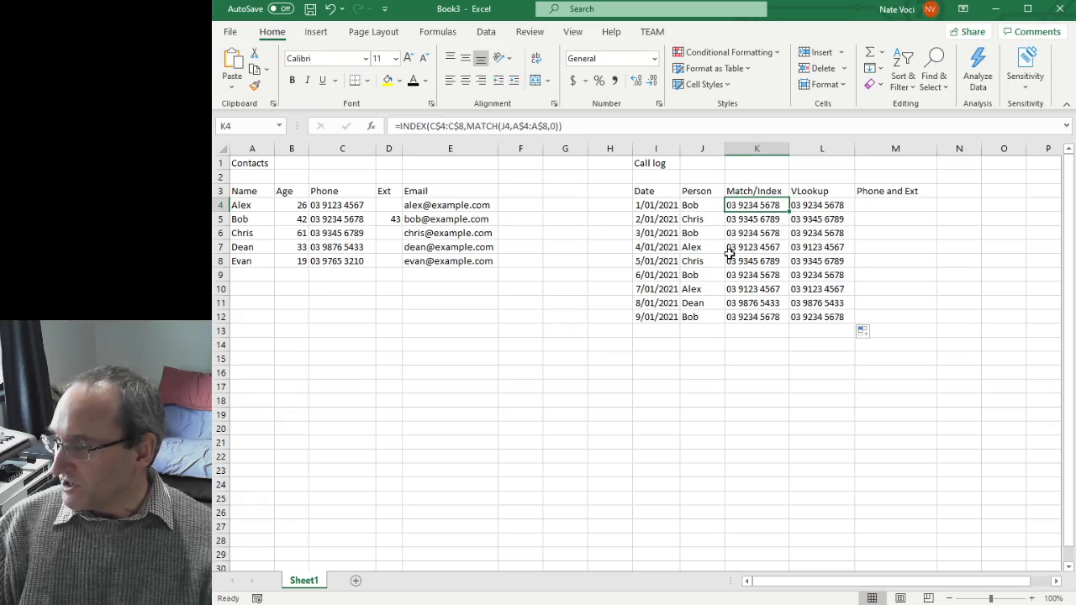
{"action": "left_click", "coordinate": [807, 217]}
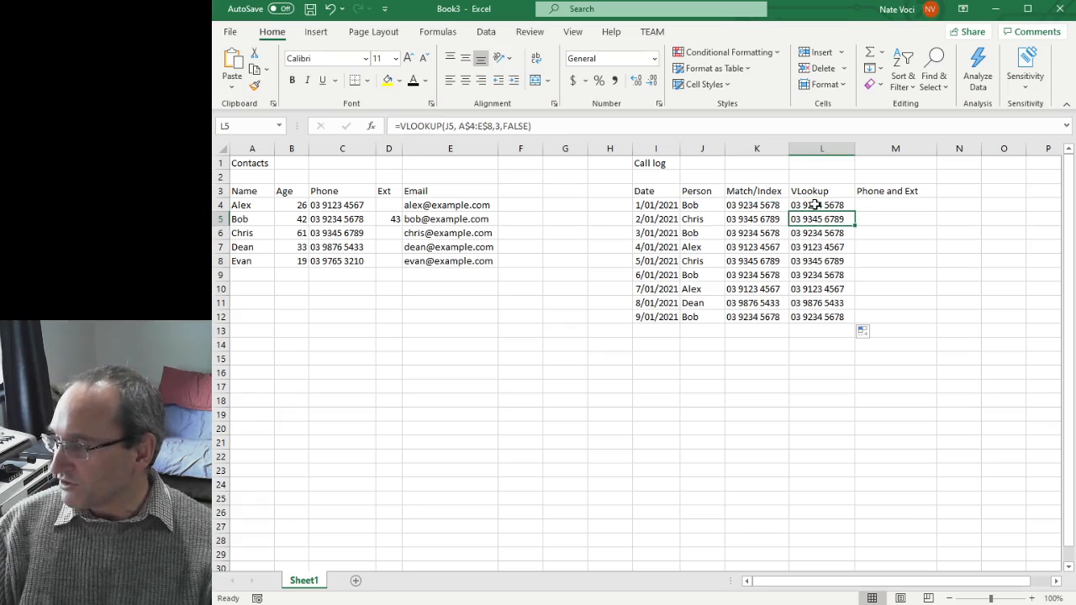
{"action": "left_click", "coordinate": [815, 205]}
{"action": "double_click", "coordinate": [846, 206]}
{"action": "left_click", "coordinate": [867, 206]}
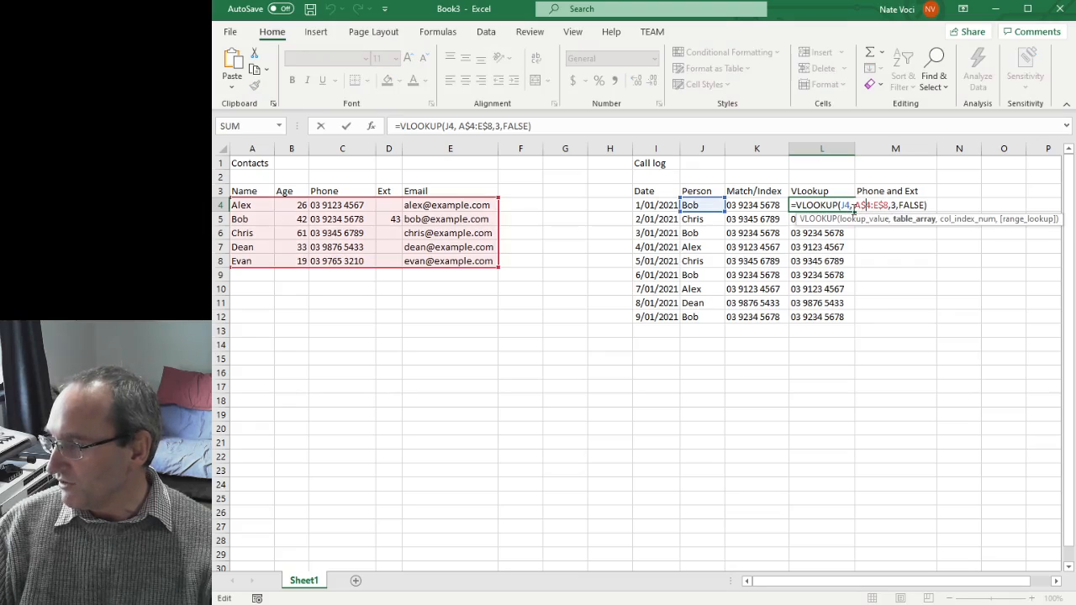
{"action": "left_click", "coordinate": [788, 236]}
Convert the contacts range A3:E8 into a table with headers
{"action": "left_click", "coordinate": [241, 193]}
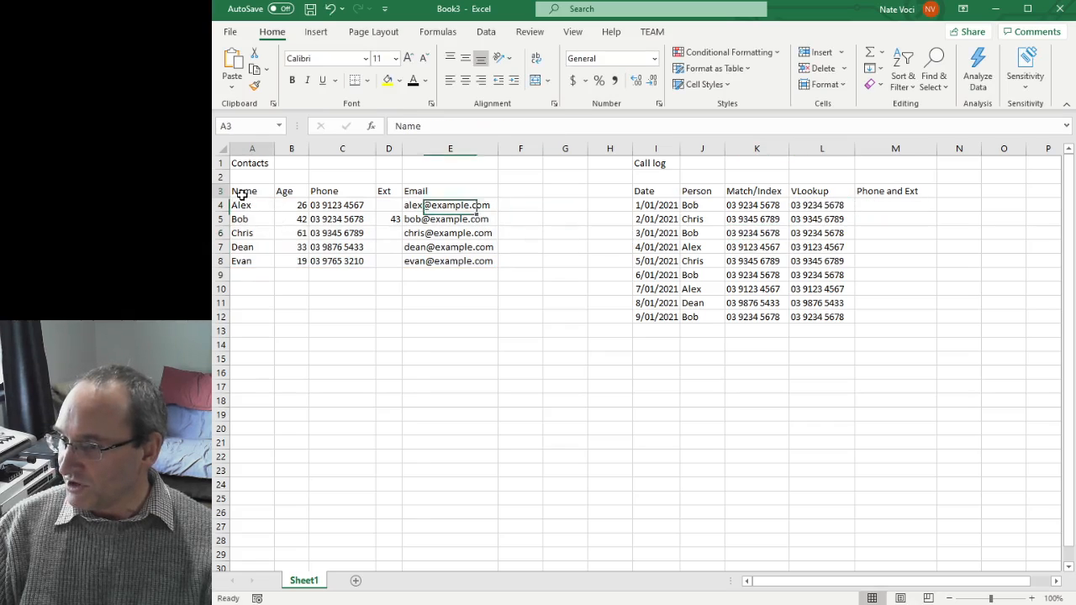
{"action": "left_click_drag", "start_coordinate": [242, 193], "coordinate": [450, 260]}
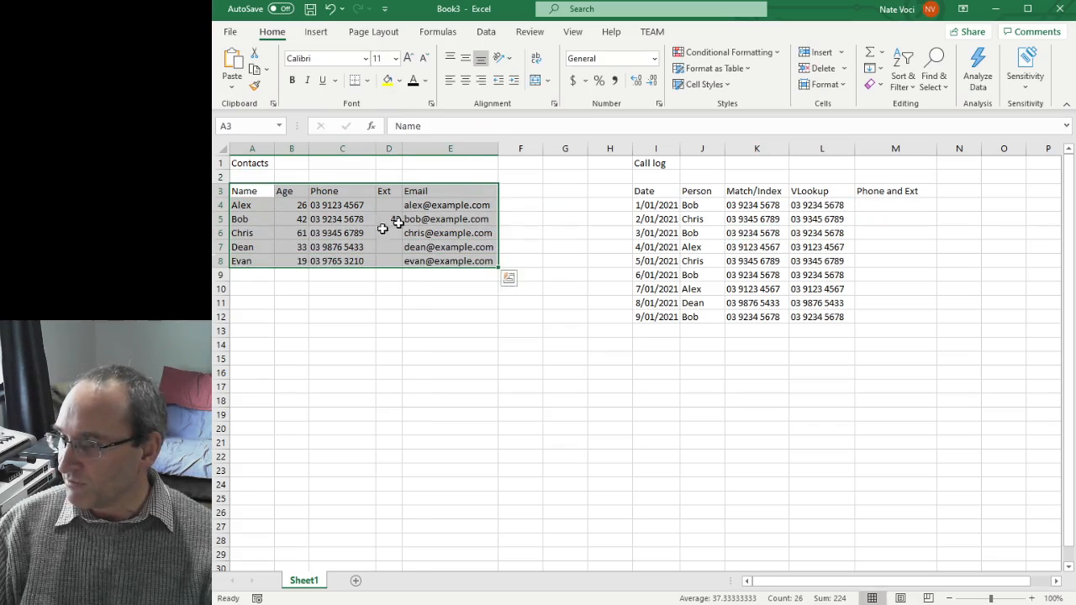
{"action": "left_click", "coordinate": [314, 34]}
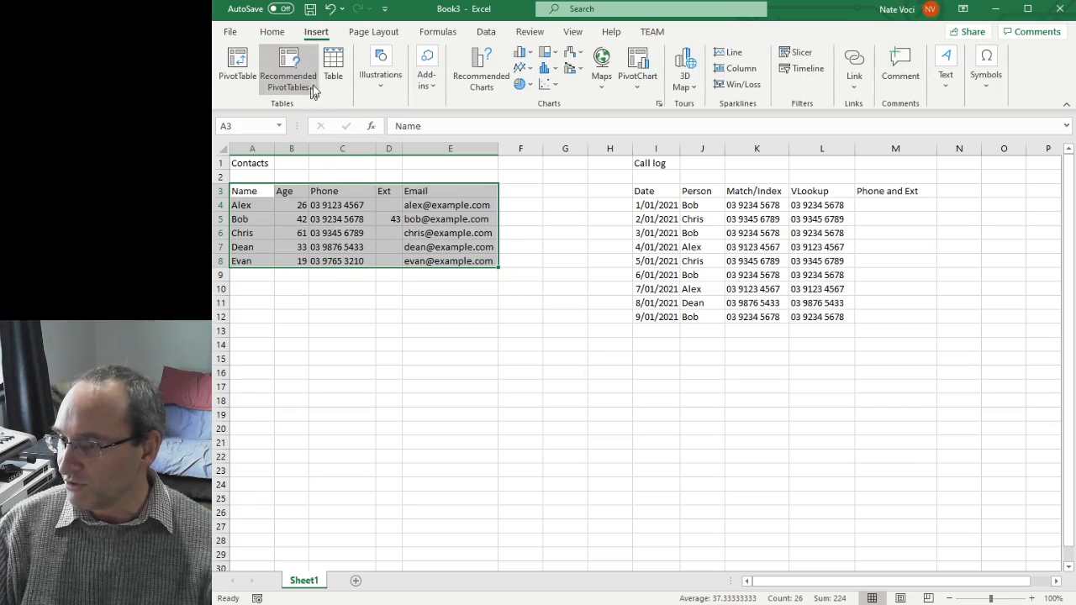
{"action": "left_click", "coordinate": [333, 74]}
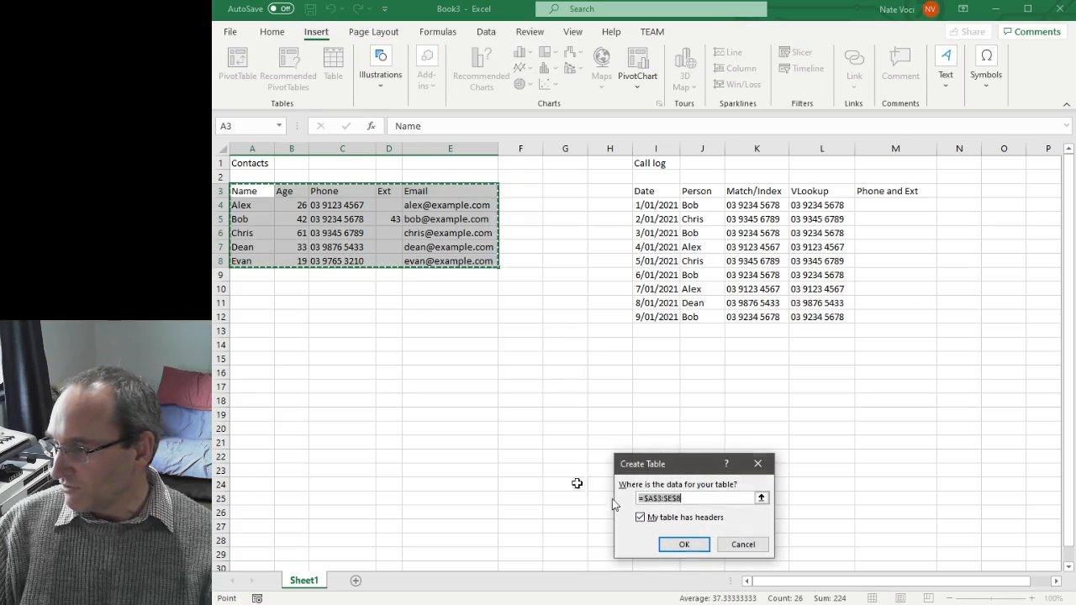
{"action": "left_click", "coordinate": [688, 545]}
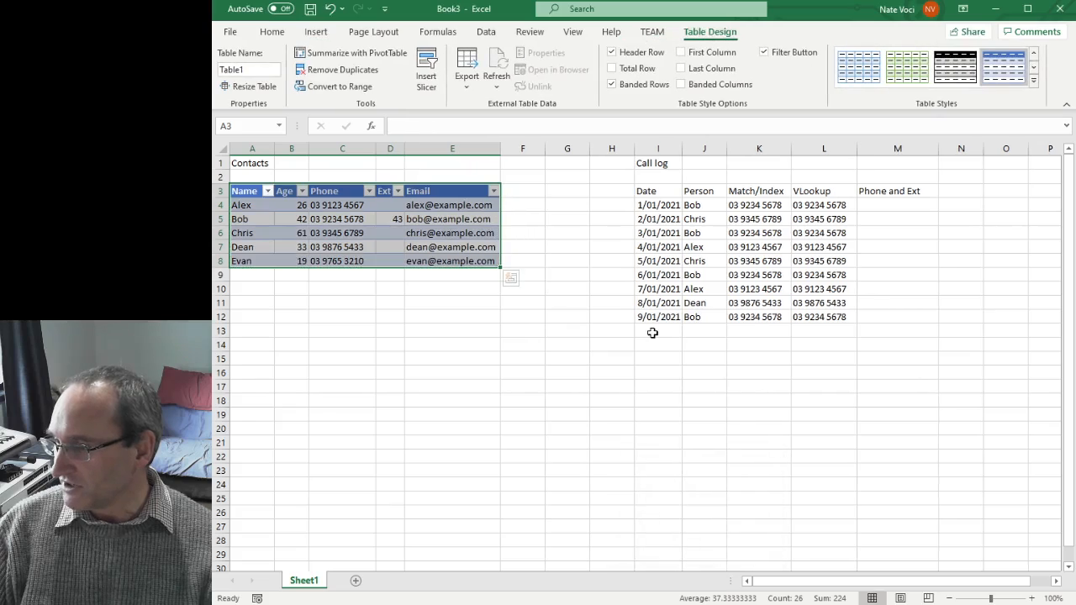
Convert the call log range I3:M12 into a table with headers
{"action": "left_click_drag", "start_coordinate": [644, 192], "coordinate": [896, 314]}
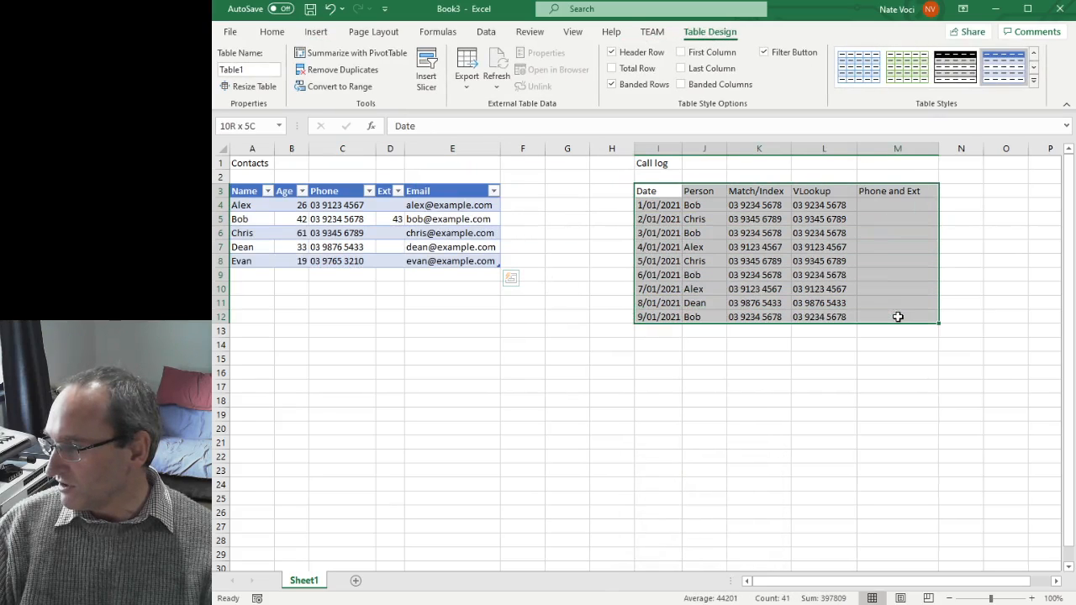
{"action": "left_click", "coordinate": [316, 32]}
{"action": "left_click", "coordinate": [333, 68]}
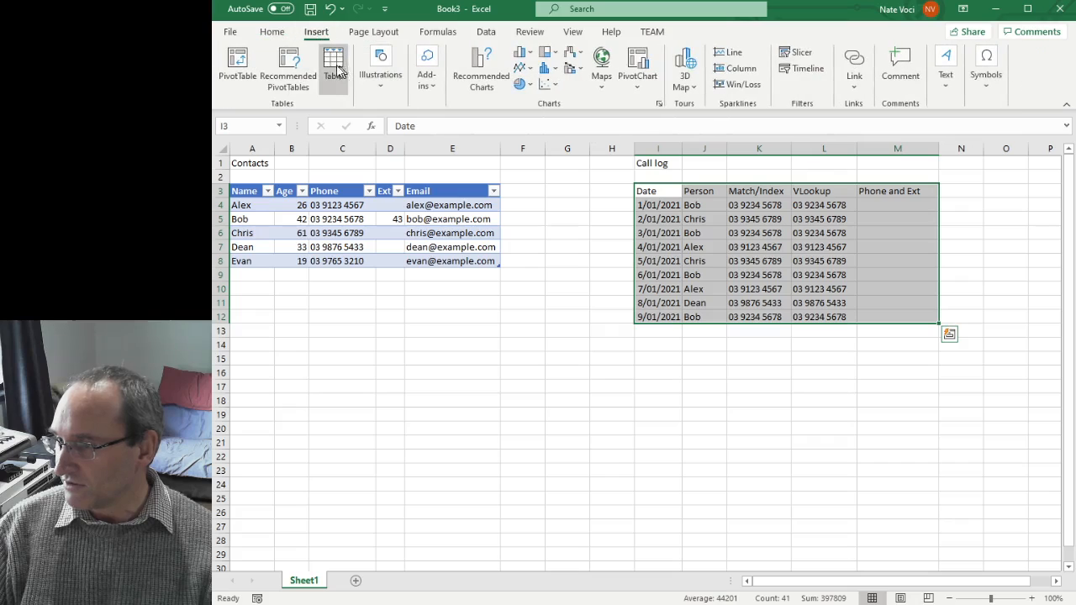
{"action": "left_click", "coordinate": [683, 545]}
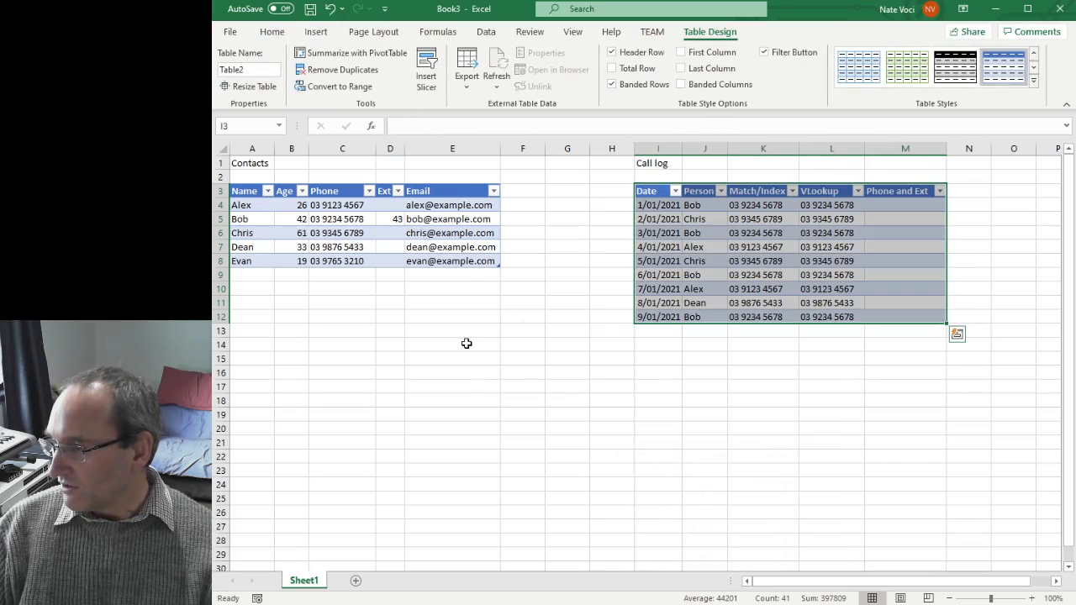
Rename the contacts table as Contacts
{"action": "left_click", "coordinate": [320, 220]}
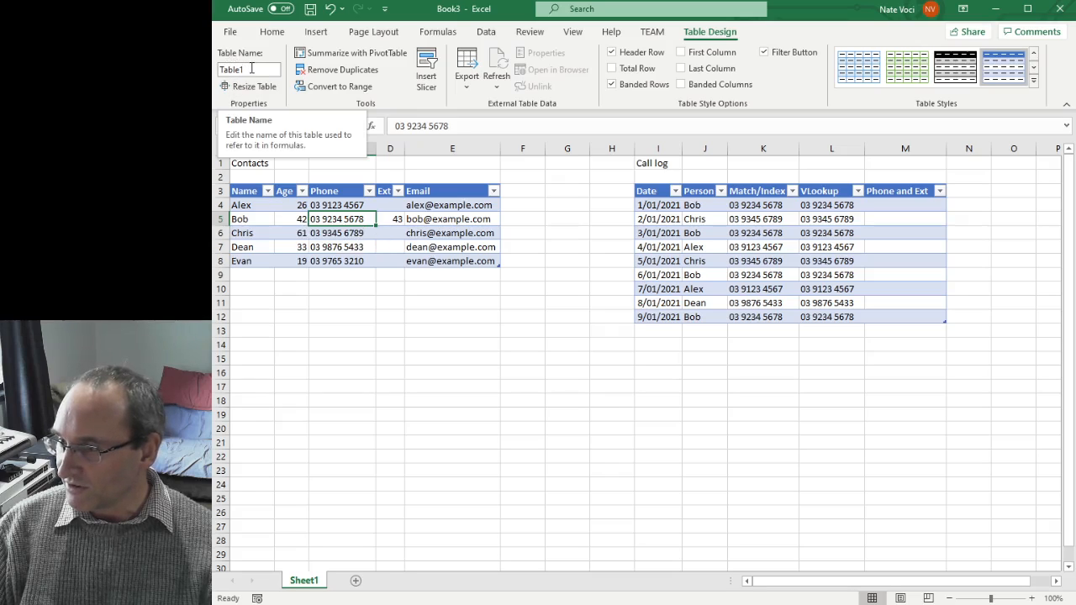
{"action": "left_click", "coordinate": [252, 69]}
{"action": "left_click", "coordinate": [255, 69]}
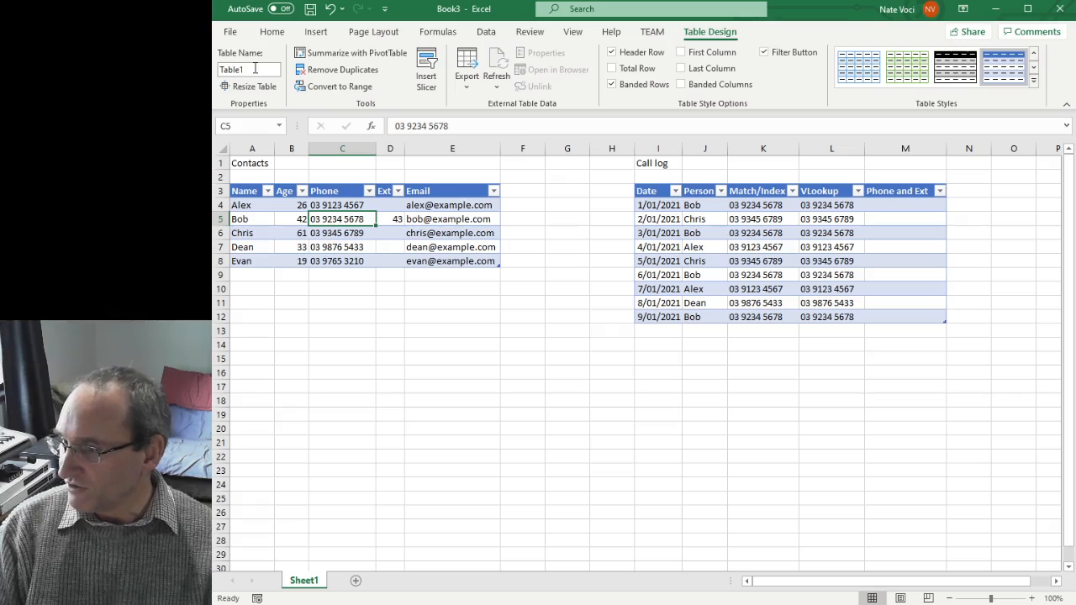
{"action": "double_click", "coordinate": [255, 69]}
{"action": "type", "text": "Contacts"}
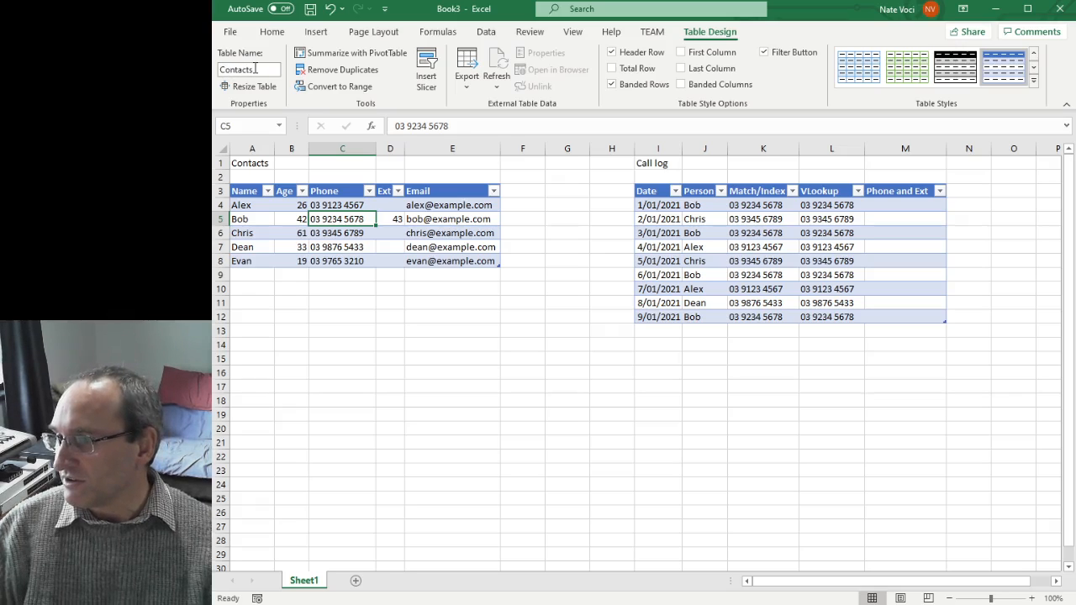
{"action": "key", "text": "Return"}
Rename the call log table as CallLog
{"action": "left_click", "coordinate": [658, 219]}
{"action": "double_click", "coordinate": [254, 70]}
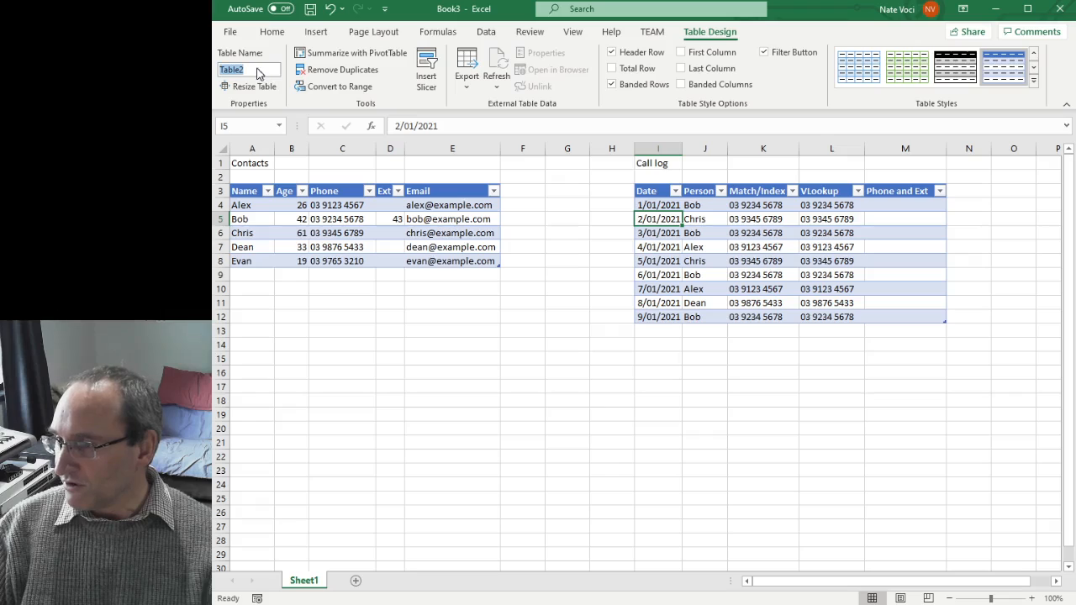
{"action": "type", "text": "CallL"}
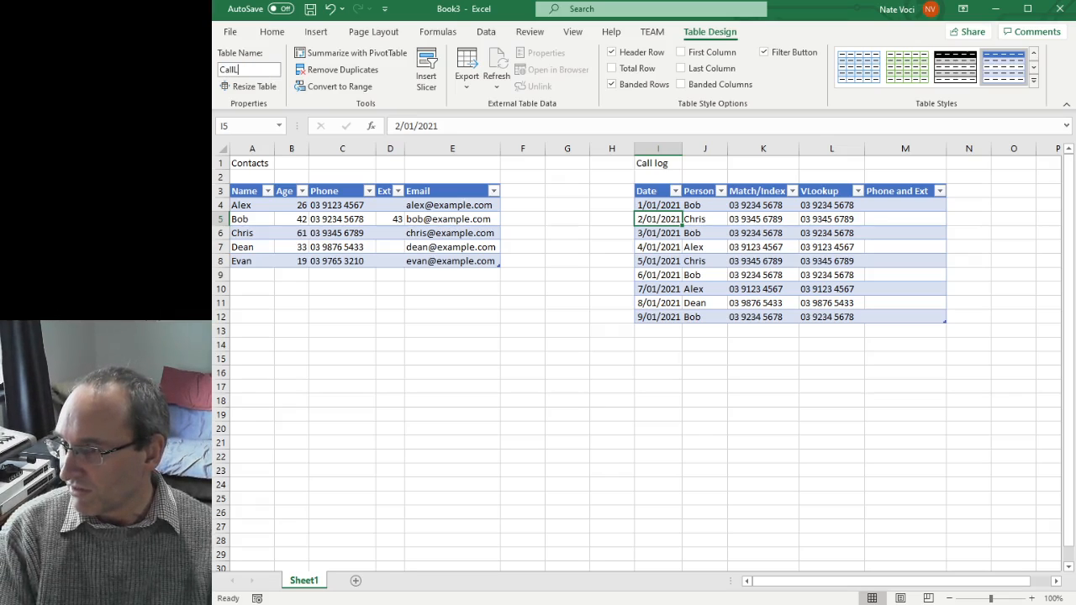
{"action": "type", "text": "og"}
{"action": "key", "text": "Return"}
Replace the fixed ranges in K4's INDEX/MATCH formula with Contacts[Phone] and Contacts[Name], applying it throughout the Match/Index column
{"action": "left_click", "coordinate": [771, 217]}
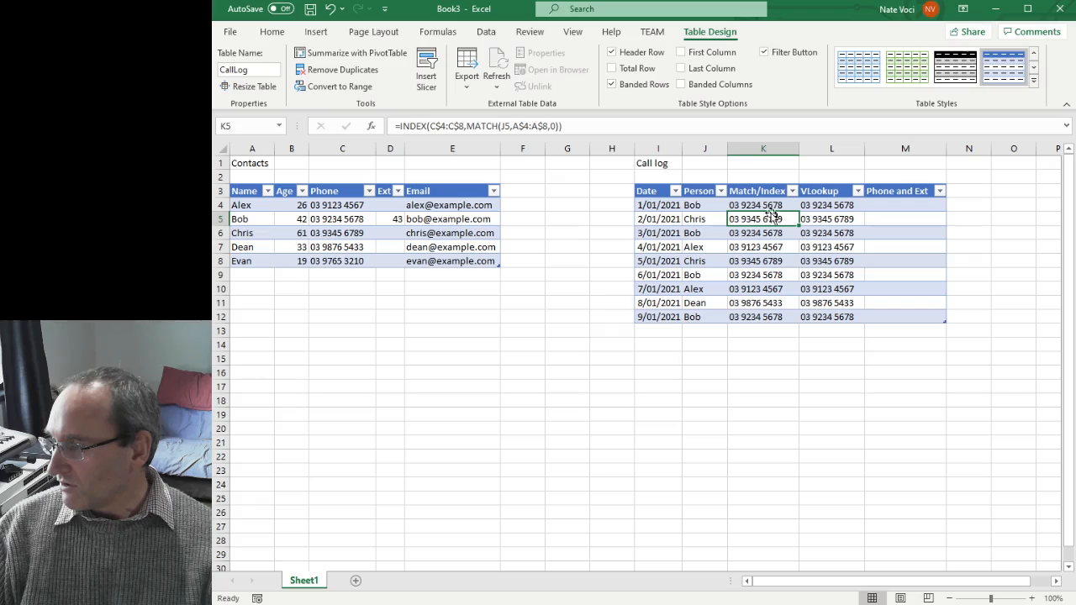
{"action": "left_click", "coordinate": [761, 205]}
{"action": "double_click", "coordinate": [761, 205]}
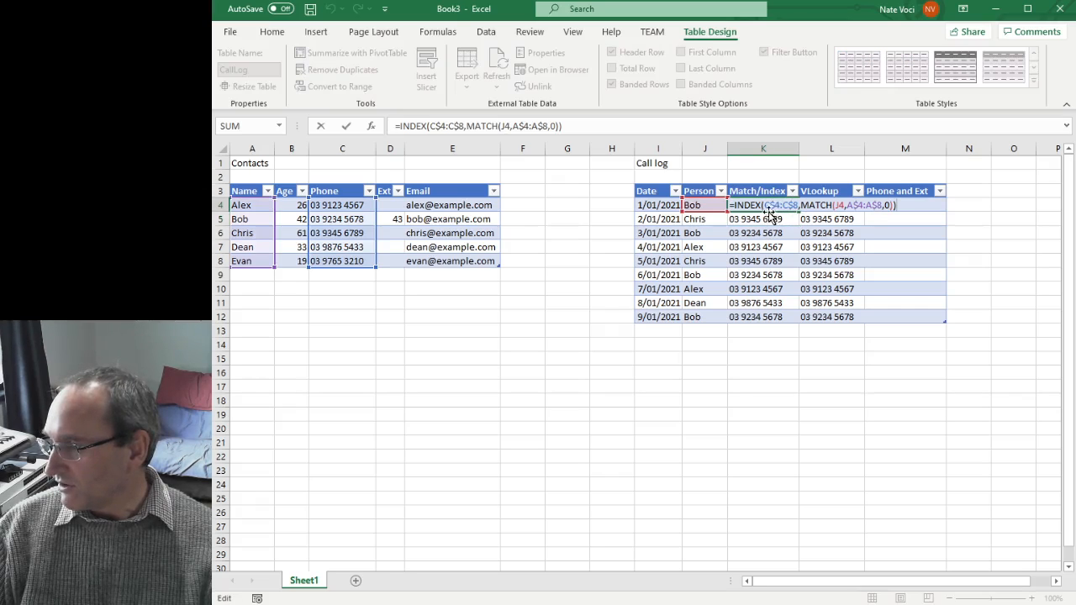
{"action": "left_click_drag", "start_coordinate": [765, 205], "coordinate": [798, 206]}
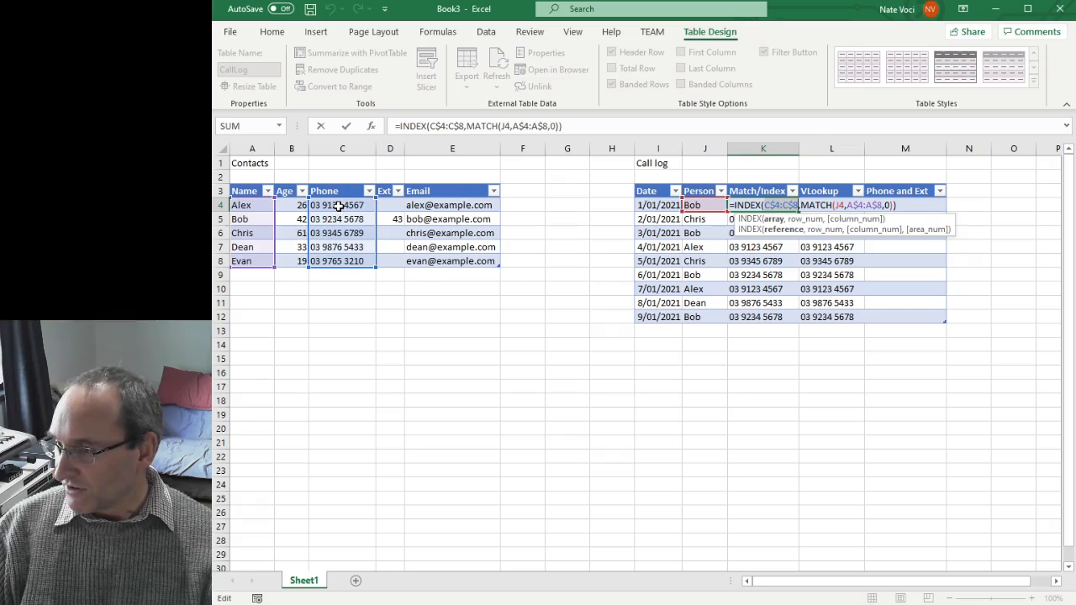
{"action": "left_click_drag", "start_coordinate": [338, 205], "coordinate": [342, 259]}
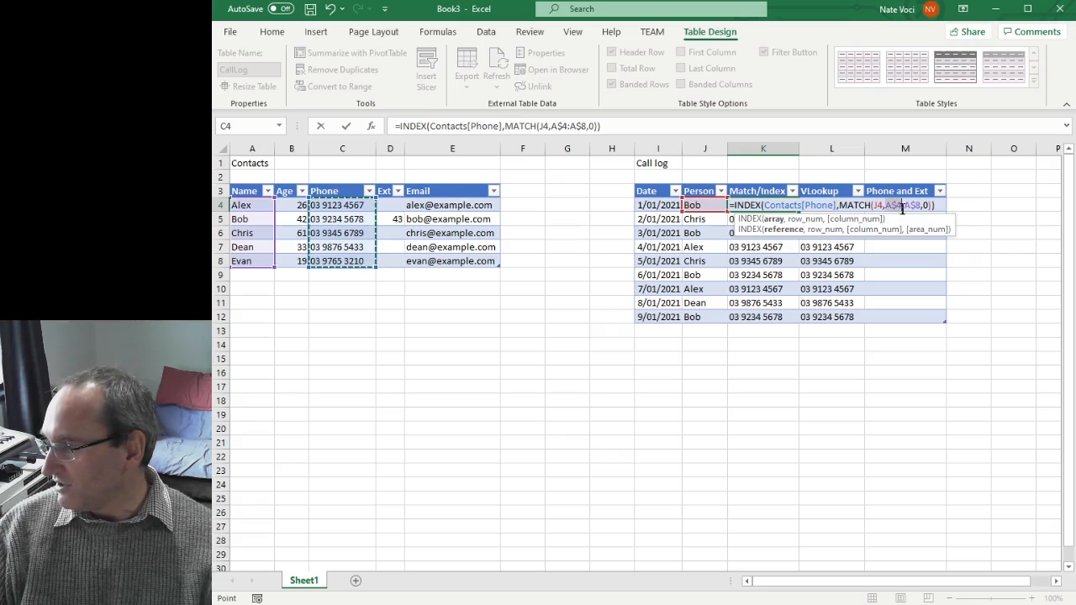
{"action": "left_click_drag", "start_coordinate": [902, 208], "coordinate": [921, 206]}
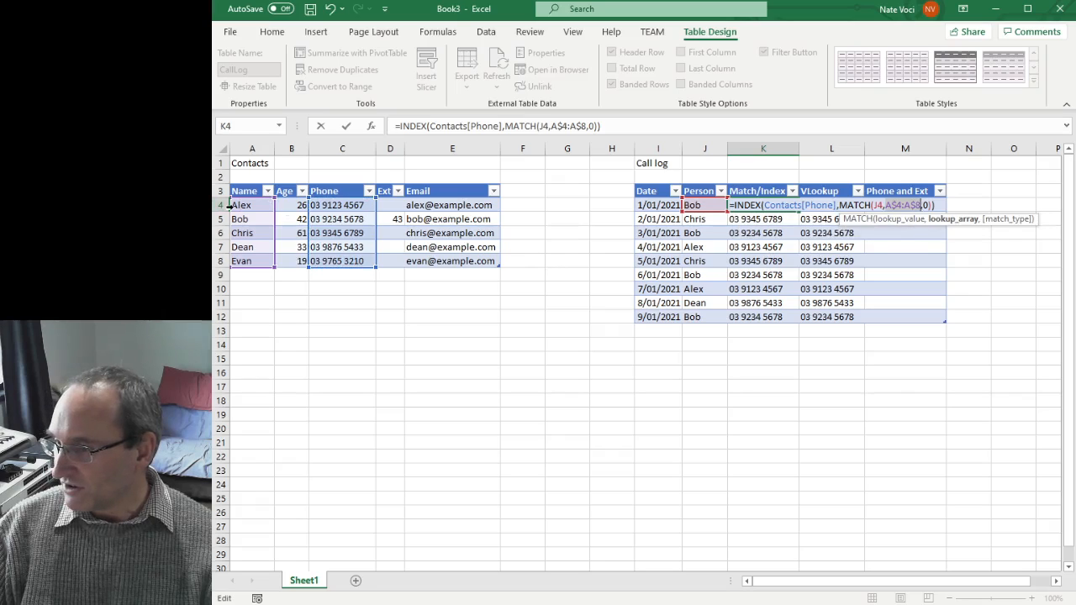
{"action": "left_click_drag", "start_coordinate": [261, 205], "coordinate": [253, 264]}
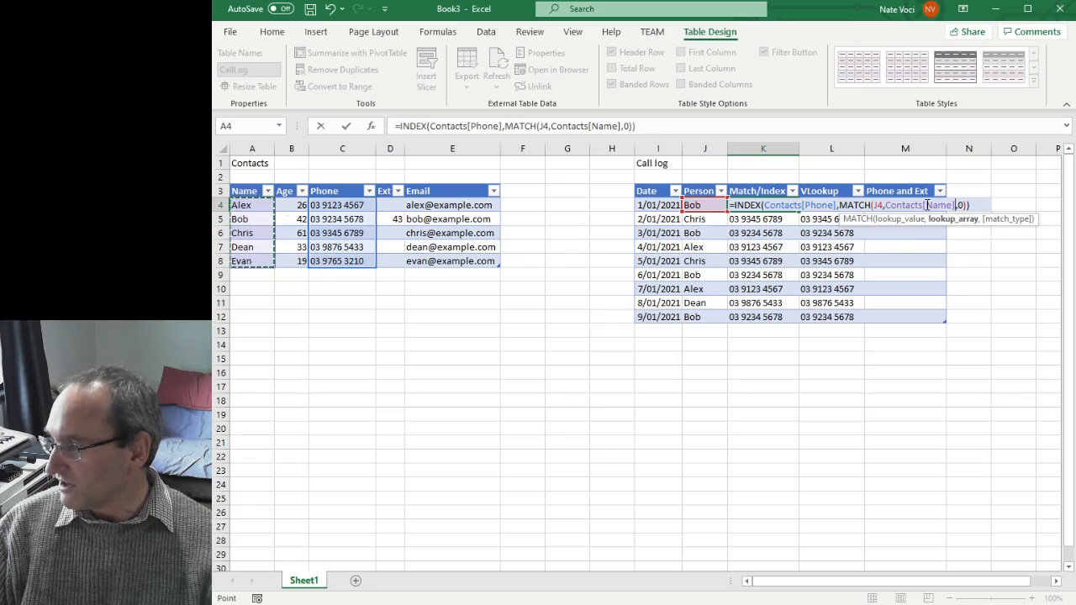
{"action": "key", "text": "ctrl+Return"}
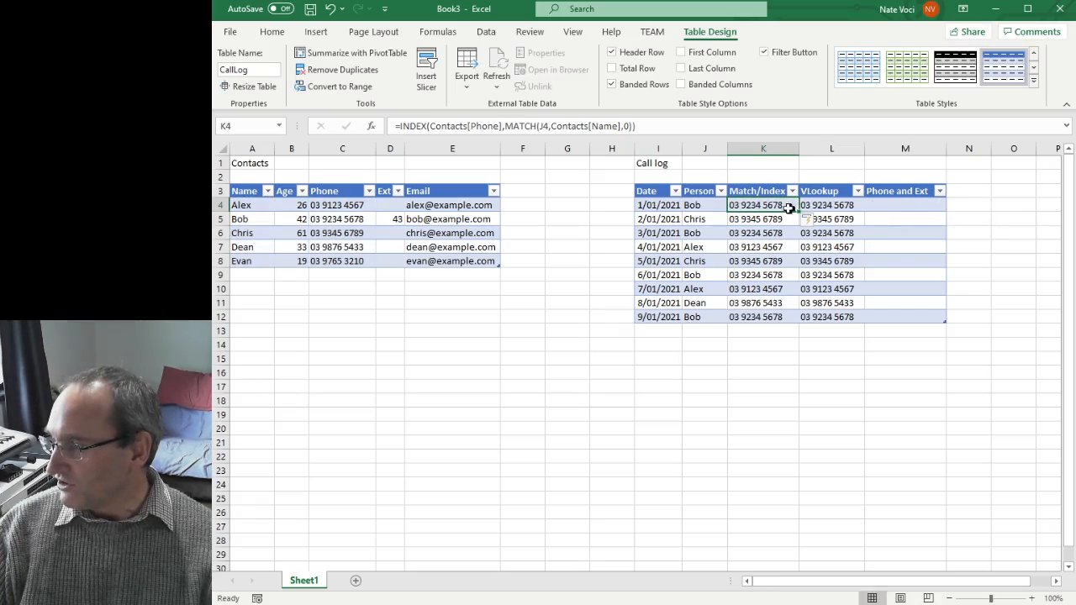
Examine the formulas down the Match/Index column to check that every row uses the structured references
{"action": "key", "text": "Down"}
{"action": "key", "text": "Down"}
{"action": "key", "text": "Down"}
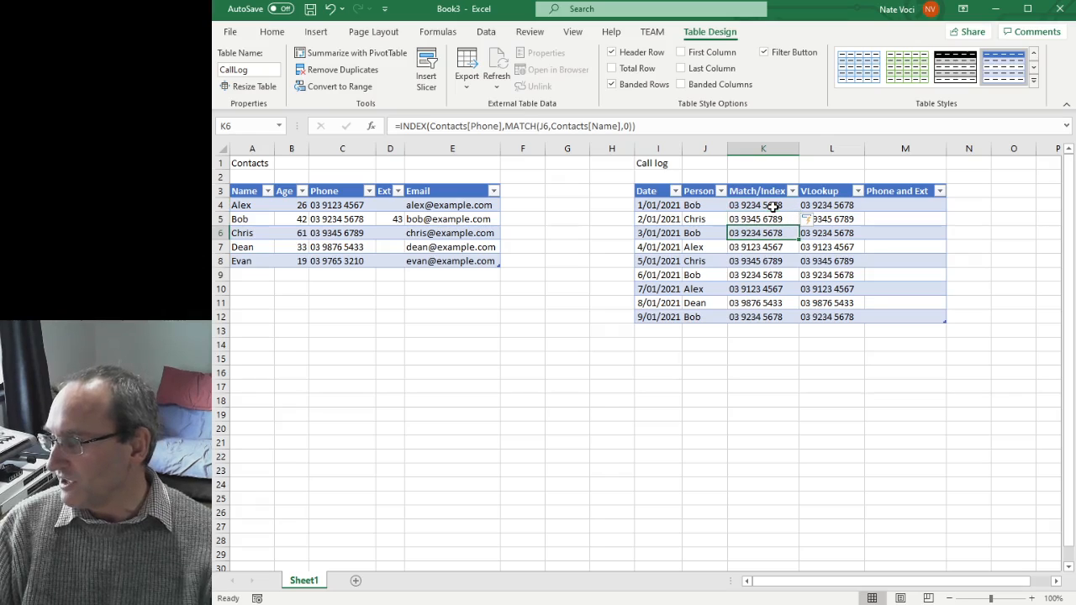
{"action": "left_click", "coordinate": [604, 126]}
{"action": "left_click", "coordinate": [759, 225]}
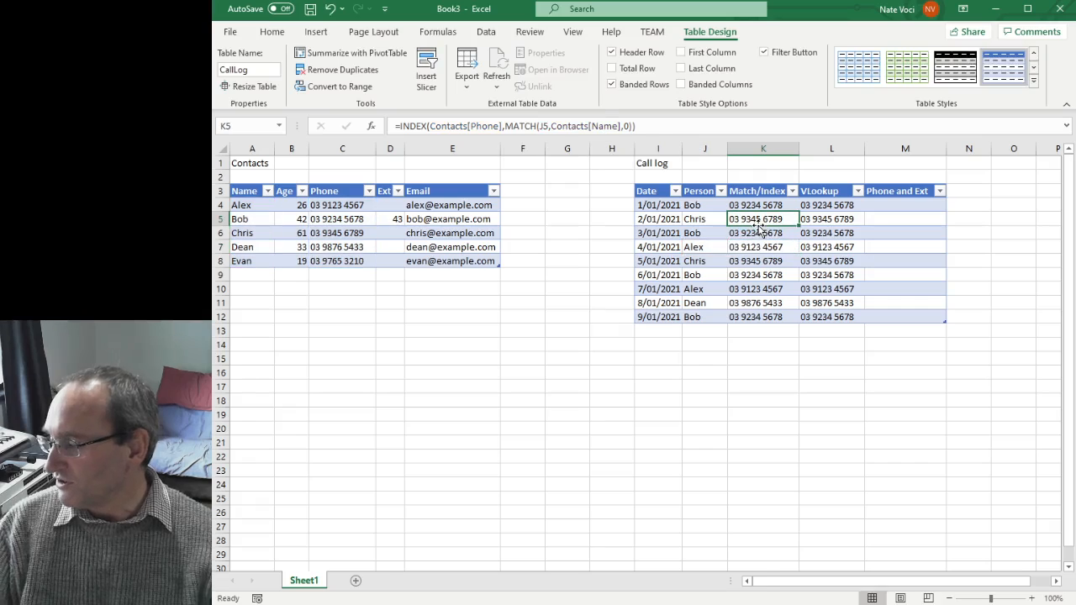
{"action": "key", "text": "Down"}
{"action": "key", "text": "Down"}
{"action": "key", "text": "Down"}
{"action": "key", "text": "Down"}
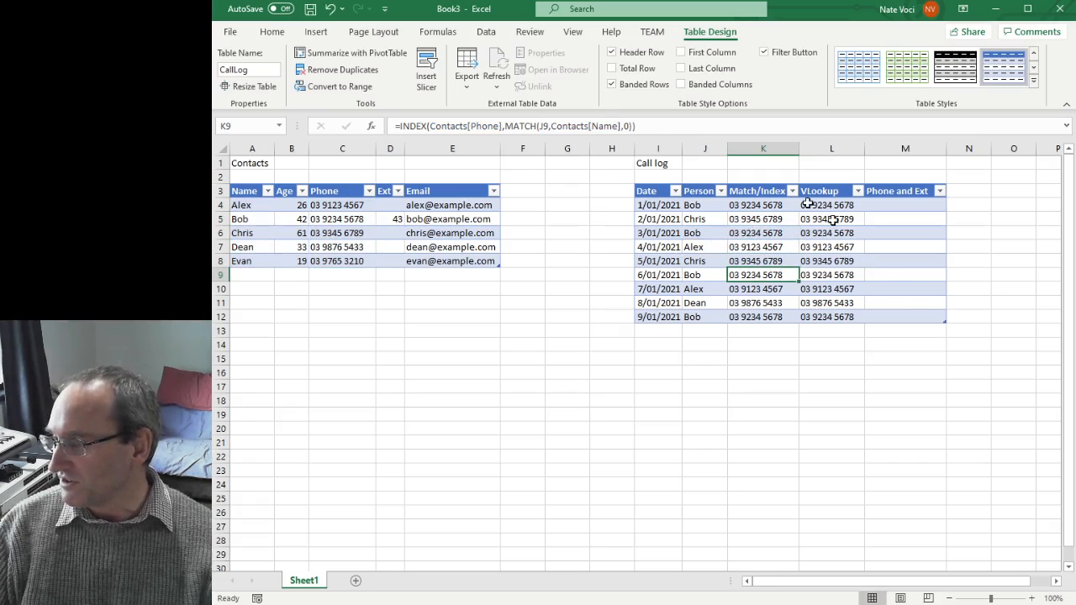
{"action": "left_click", "coordinate": [774, 207]}
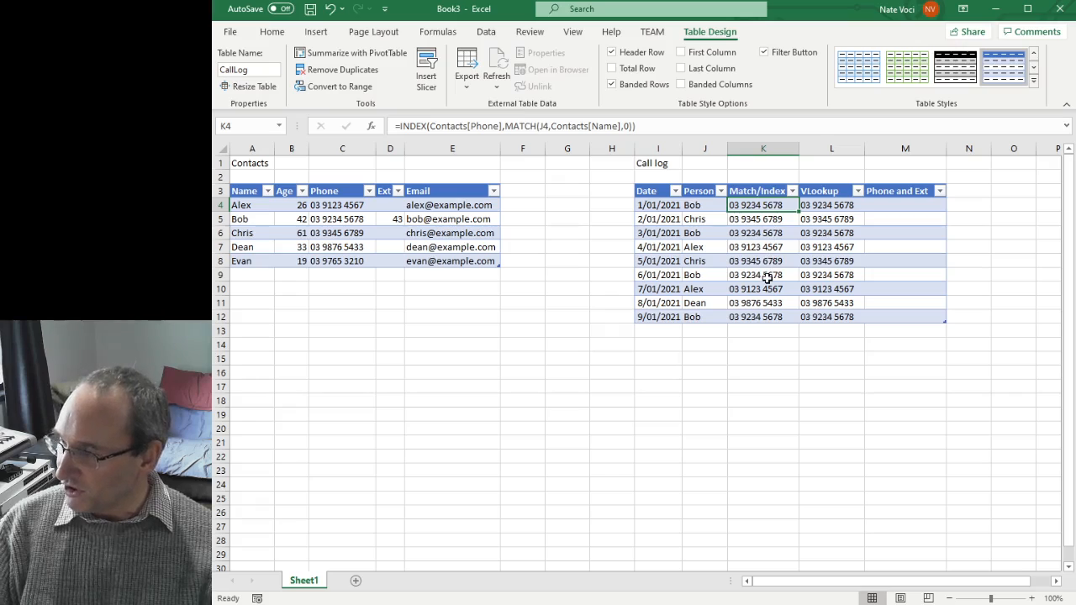
{"action": "key", "text": "Down"}
{"action": "key", "text": "Up"}
{"action": "key", "text": "Down"}
{"action": "key", "text": "Down"}
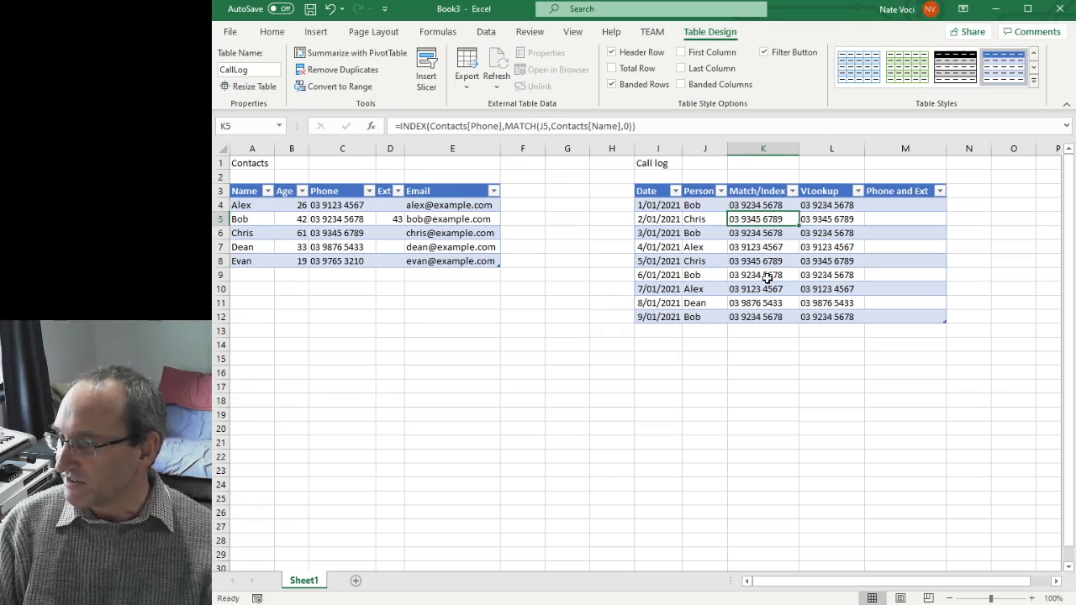
{"action": "key", "text": "Down"}
{"action": "key", "text": "Down"}
{"action": "key", "text": "Down"}
{"action": "key", "text": "Down"}
{"action": "key", "text": "Down"}
{"action": "key", "text": "Down"}
{"action": "key", "text": "Up"}
{"action": "key", "text": "Up"}
{"action": "key", "text": "Up"}
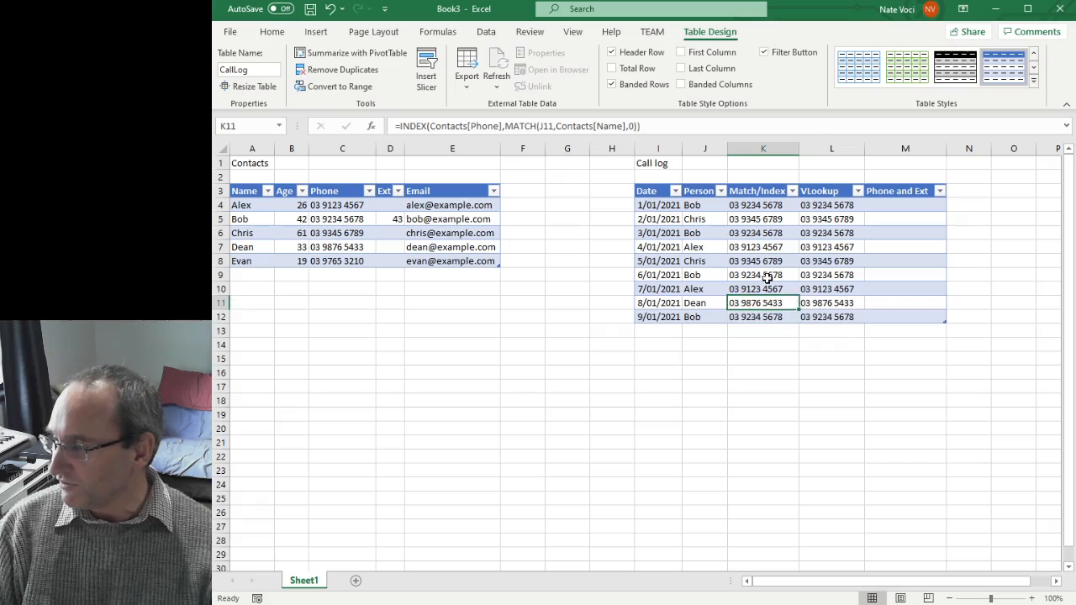
{"action": "key", "text": "Up"}
{"action": "key", "text": "Up"}
{"action": "key", "text": "Up"}
{"action": "key", "text": "Up"}
{"action": "key", "text": "Up"}
Replace the fixed range in L4's VLOOKUP formula with the Contacts table, keeping column index 3 and FALSE
{"action": "key", "text": "Right"}
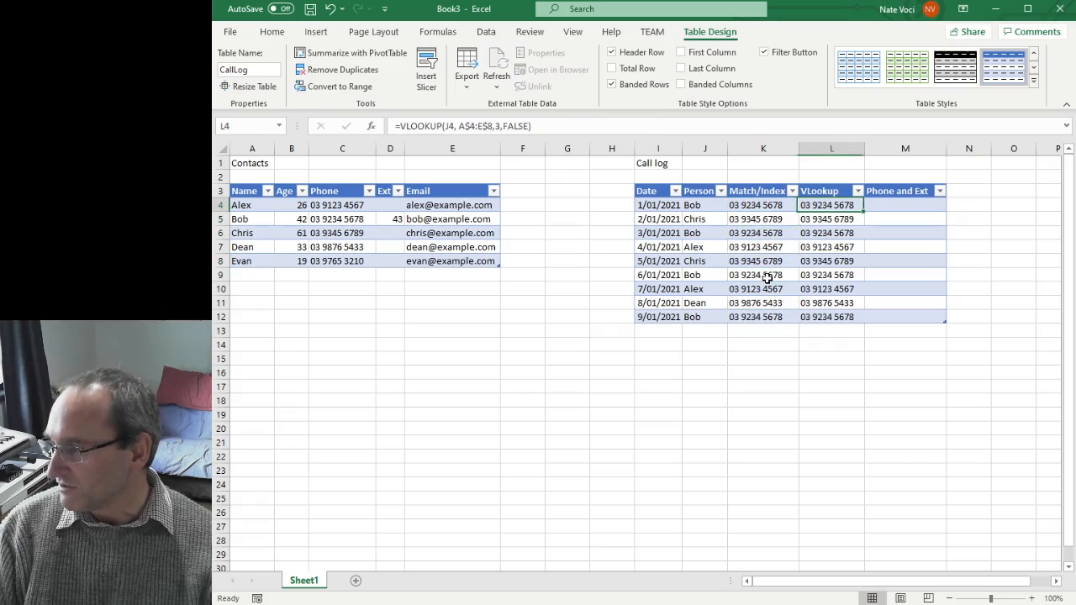
{"action": "key", "text": "F2"}
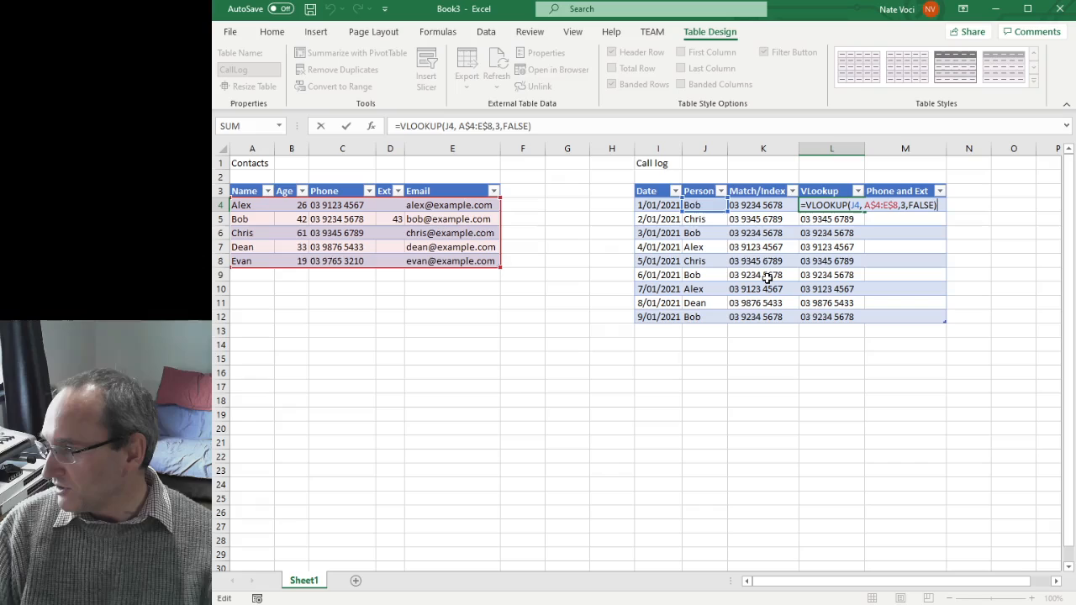
{"action": "double_click", "coordinate": [898, 207]}
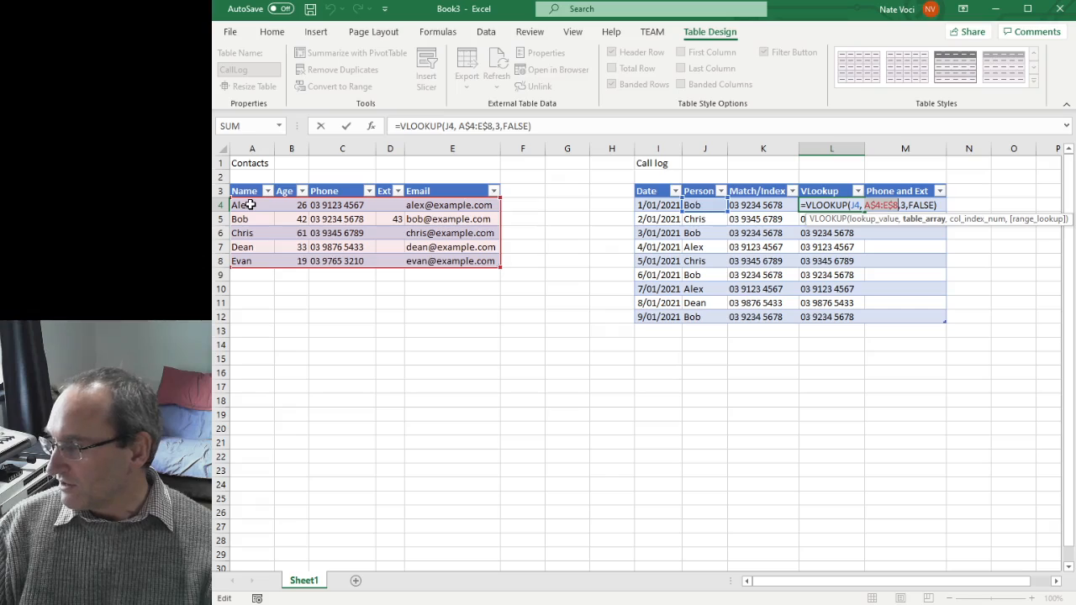
{"action": "left_click_drag", "start_coordinate": [250, 205], "coordinate": [470, 259]}
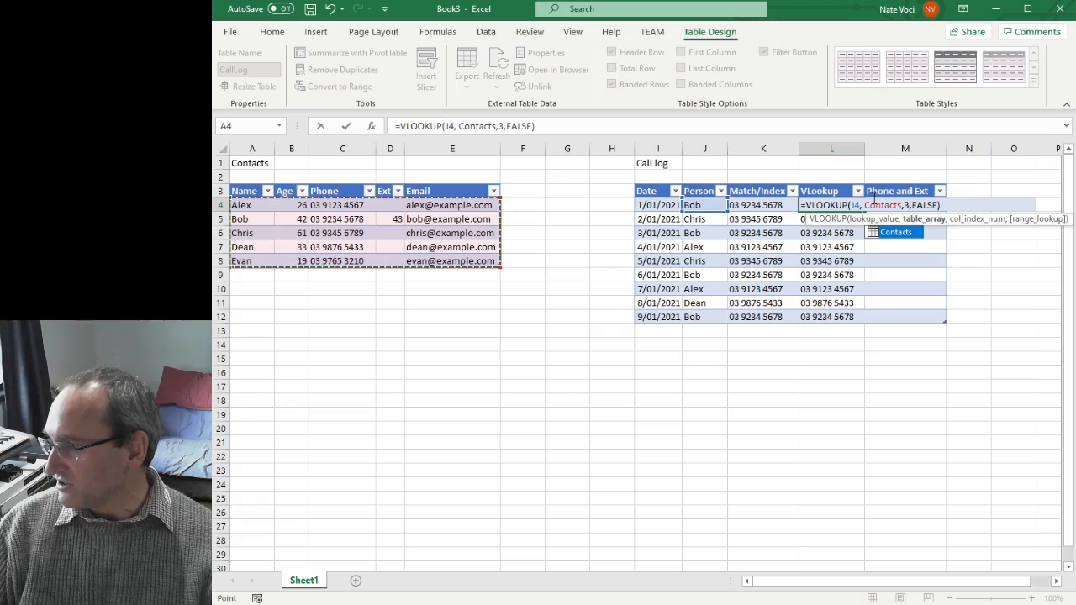
{"action": "key", "text": "ctrl+Return"}
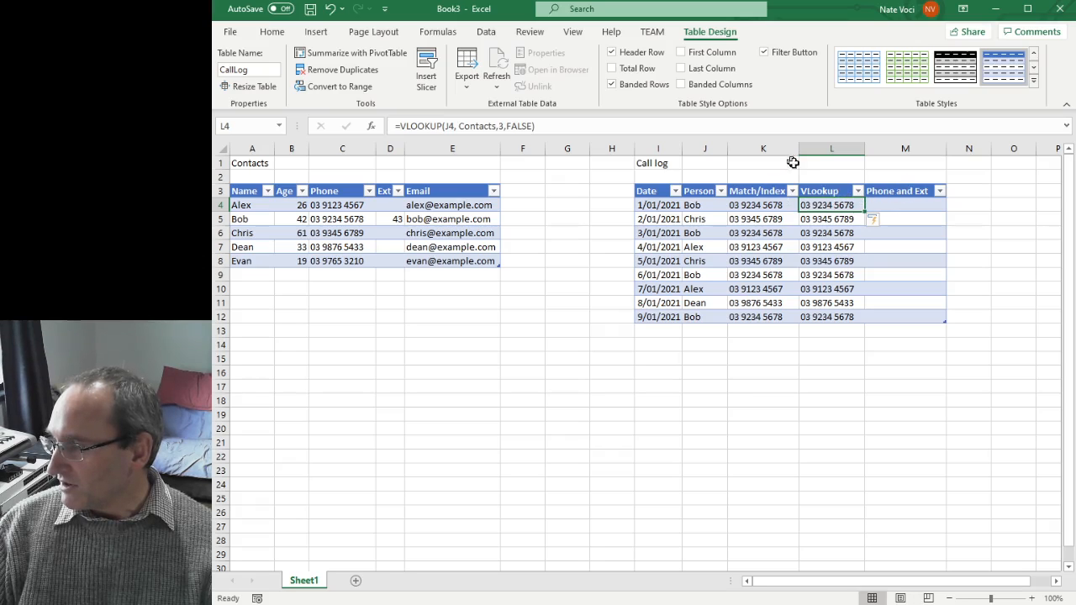
Compare the INDEX/MATCH formula in K4 with the VLOOKUP formula in L4, checking the VLOOKUP column index argument
{"action": "left_click", "coordinate": [758, 206]}
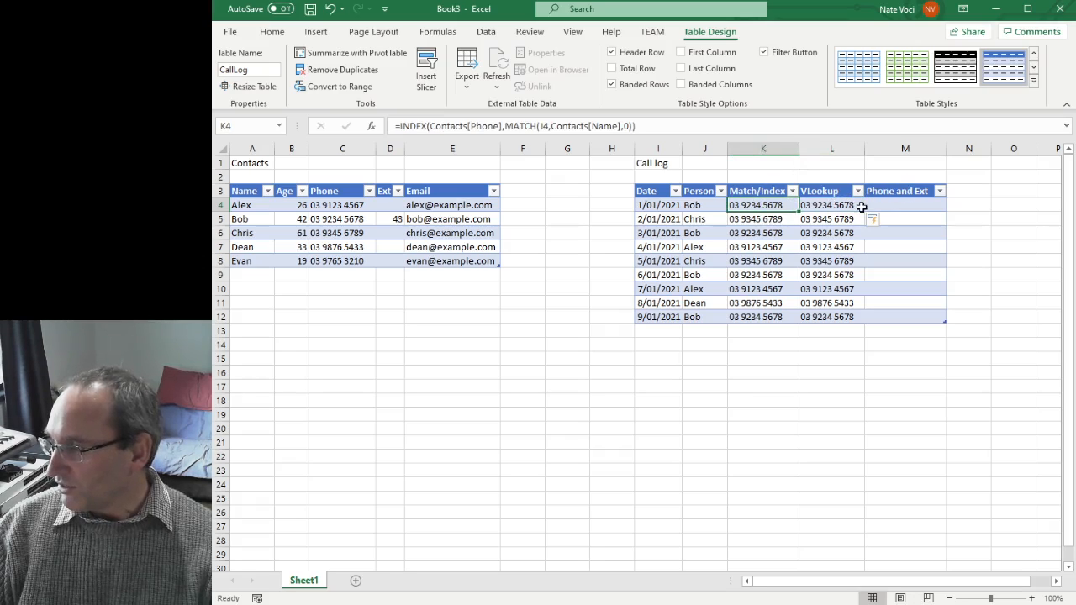
{"action": "left_click", "coordinate": [859, 206]}
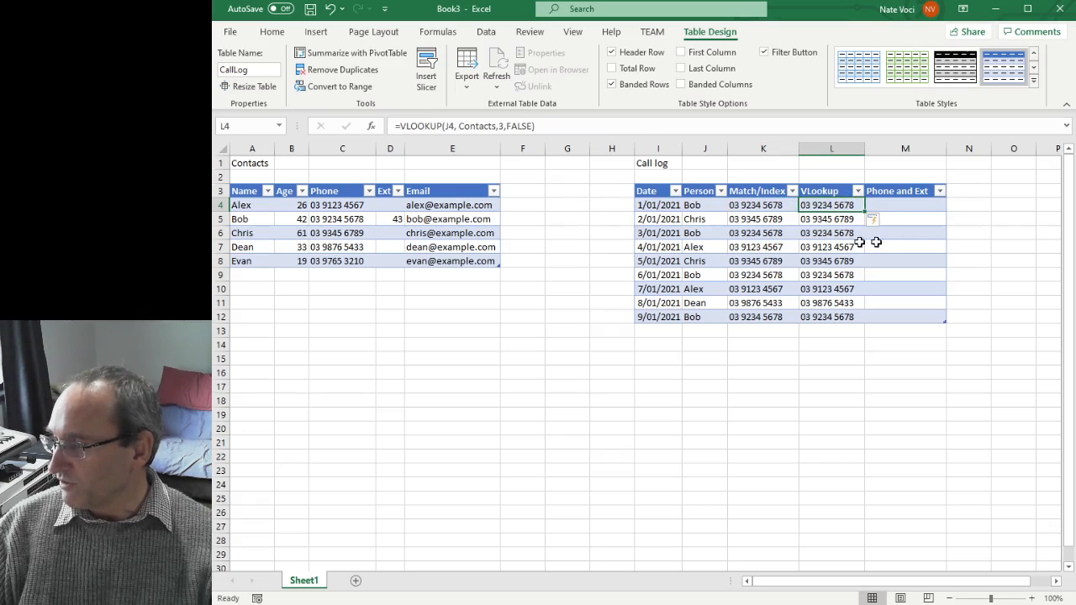
{"action": "left_click", "coordinate": [502, 125]}
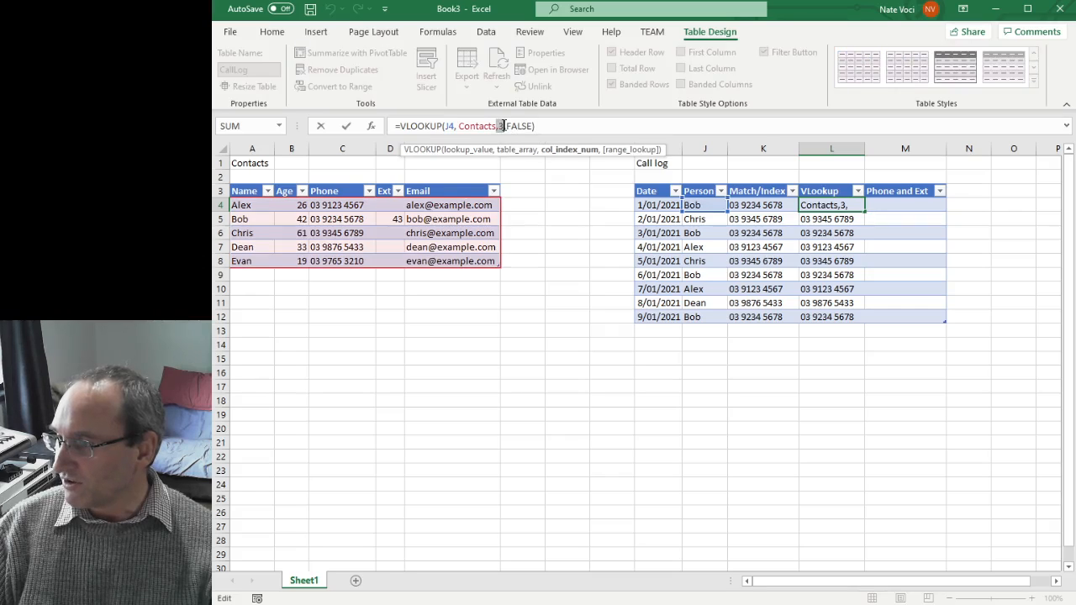
{"action": "left_click", "coordinate": [401, 249]}
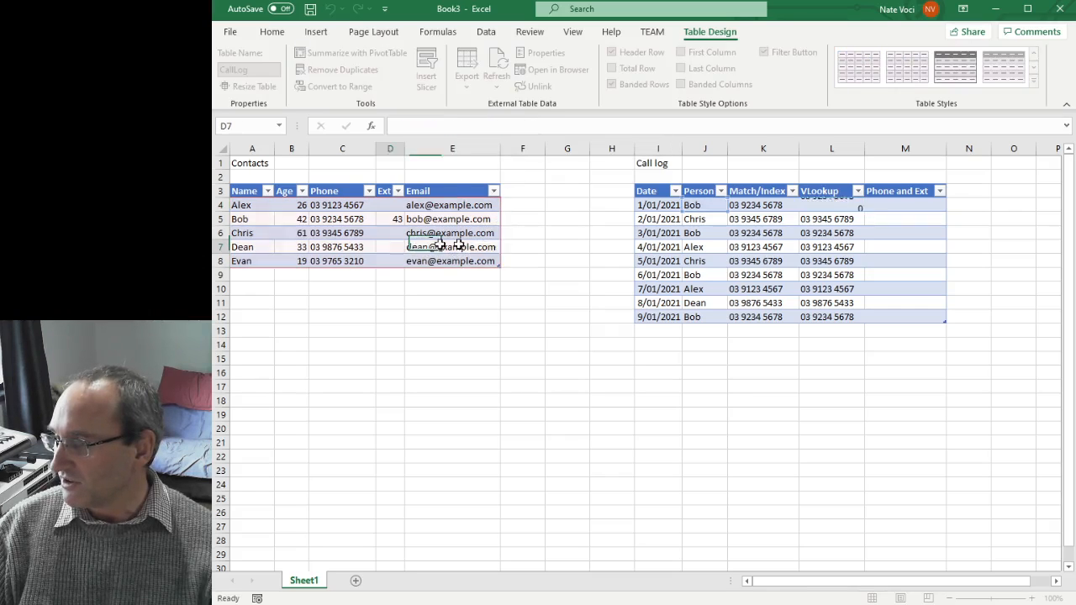
Insert a sheet column before Age in the Contacts table and name its header Nickname
{"action": "left_click", "coordinate": [293, 151]}
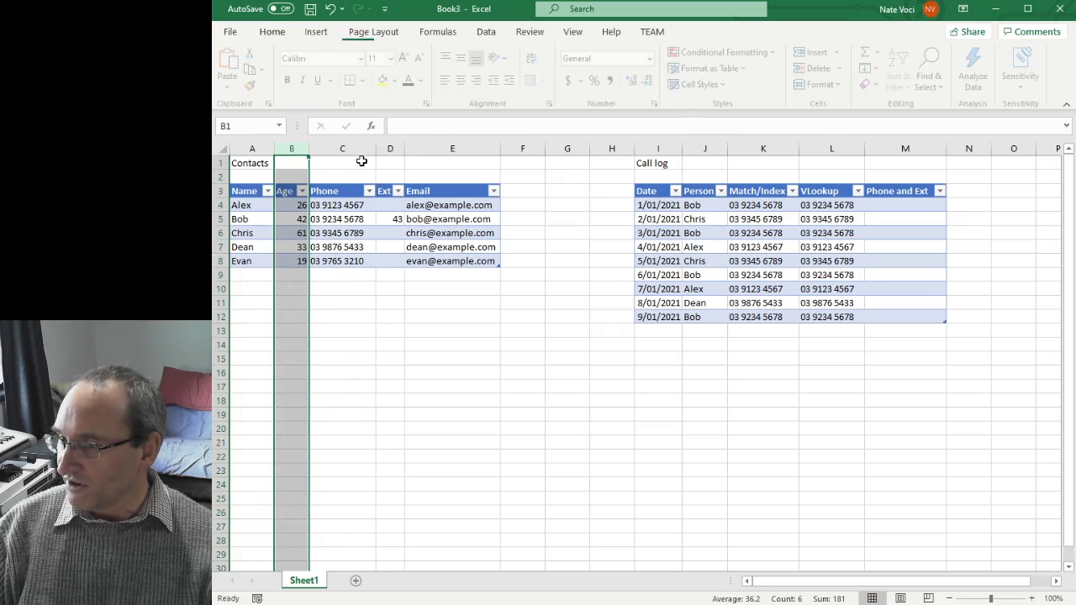
{"action": "right_click", "coordinate": [290, 149]}
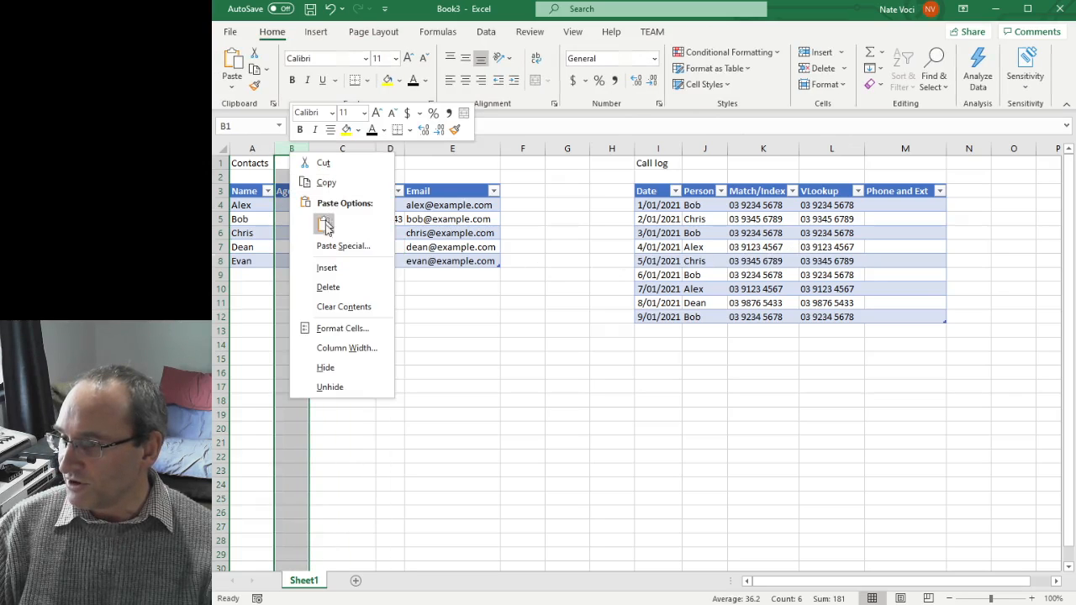
{"action": "left_click", "coordinate": [326, 268]}
{"action": "left_click", "coordinate": [291, 190]}
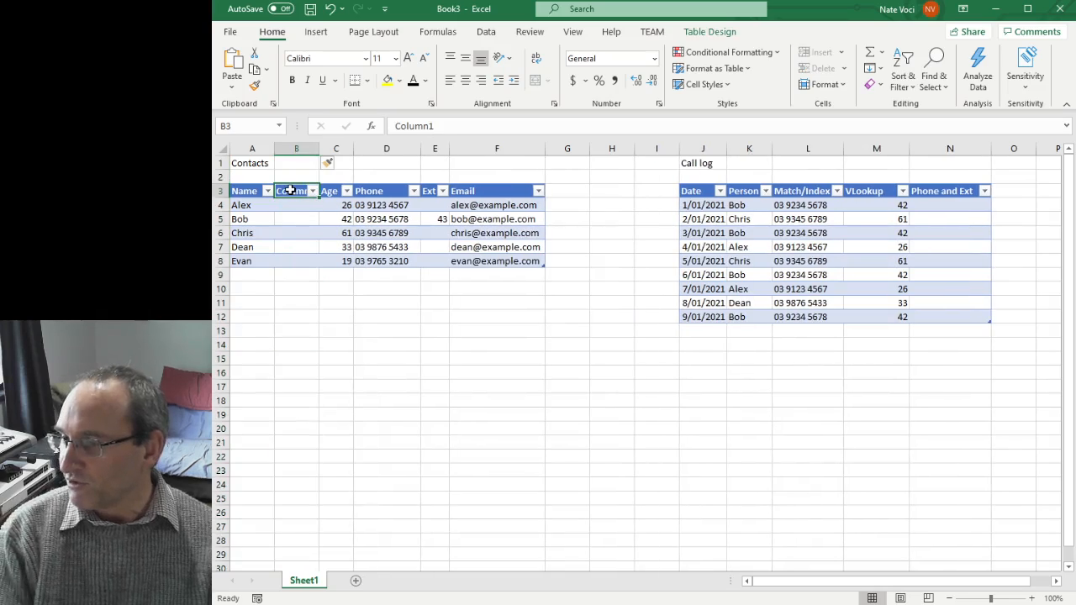
{"action": "type", "text": "Nickname"}
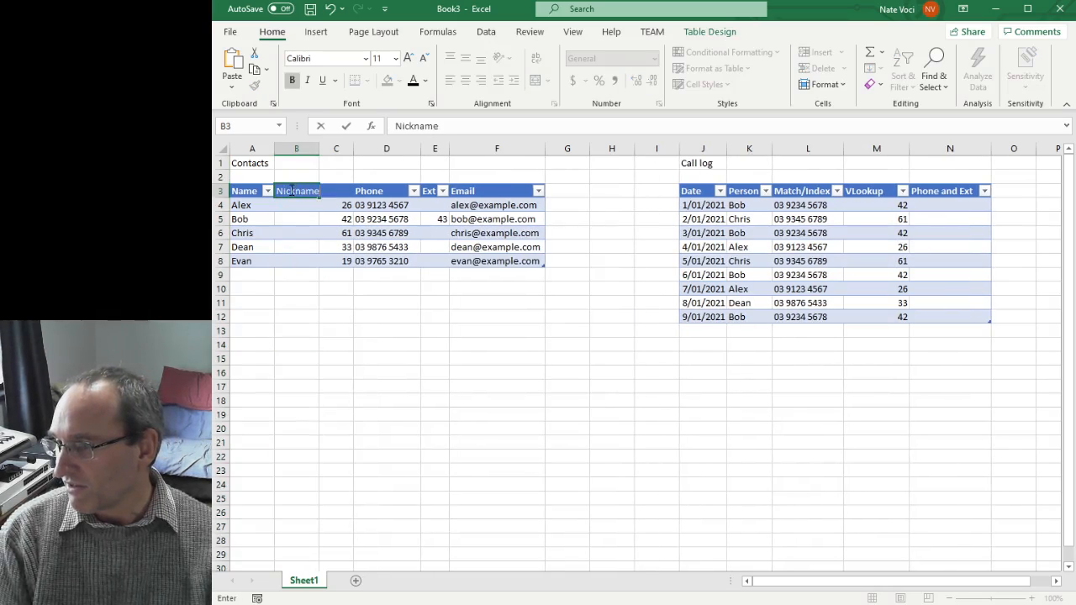
{"action": "key", "text": "Return"}
{"action": "key", "text": "Up"}
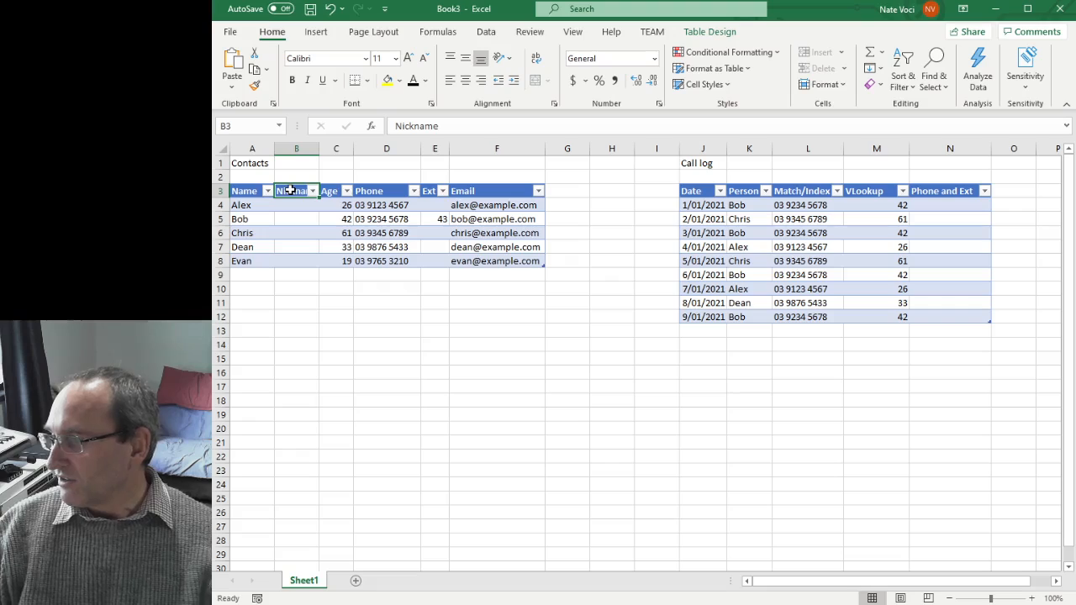
Set the column index in M4's VLOOKUP formula to 4 for the whole VLookup column
{"action": "left_click", "coordinate": [877, 209]}
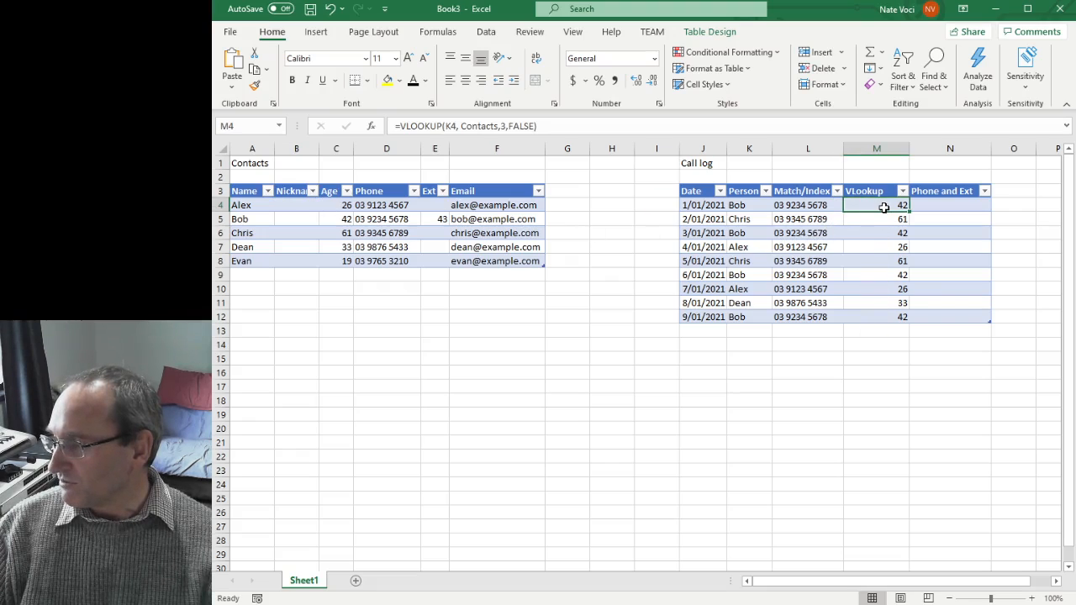
{"action": "double_click", "coordinate": [883, 207]}
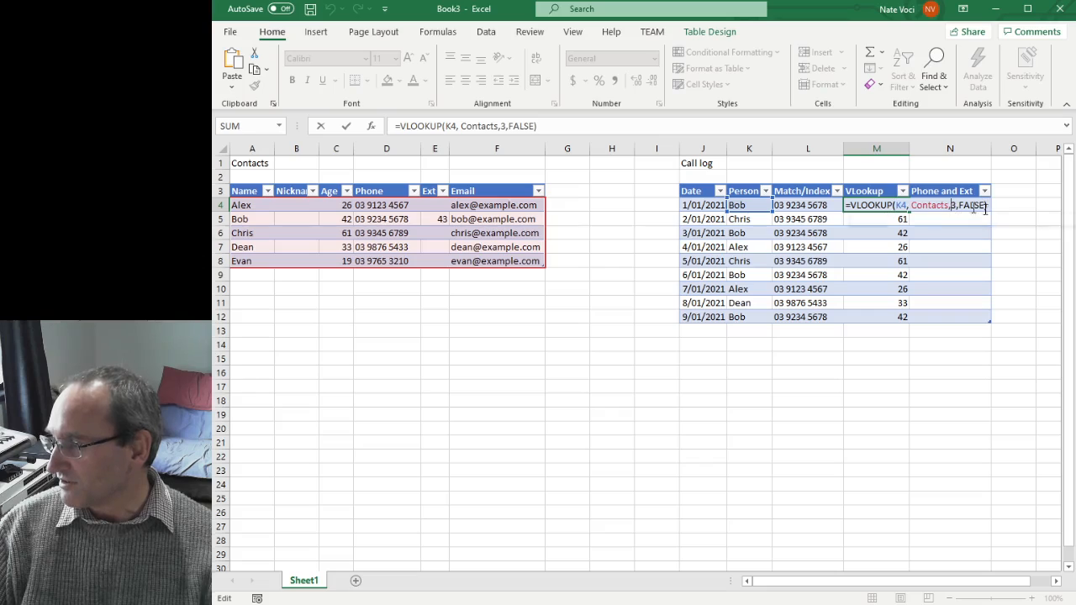
{"action": "key", "text": "BackSpace"}
{"action": "type", "text": "4"}
{"action": "key", "text": "Return"}
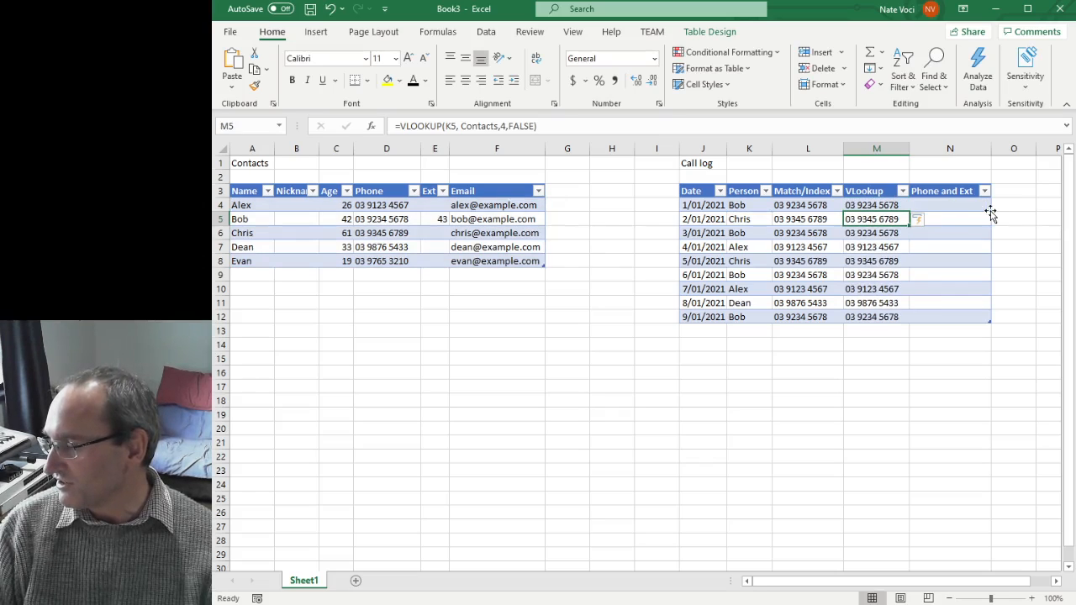
Examine the INDEX/MATCH formula in L4 and its Contacts references alongside the empty Phone and Ext cell N4
{"action": "key", "text": "Up"}
{"action": "key", "text": "Left"}
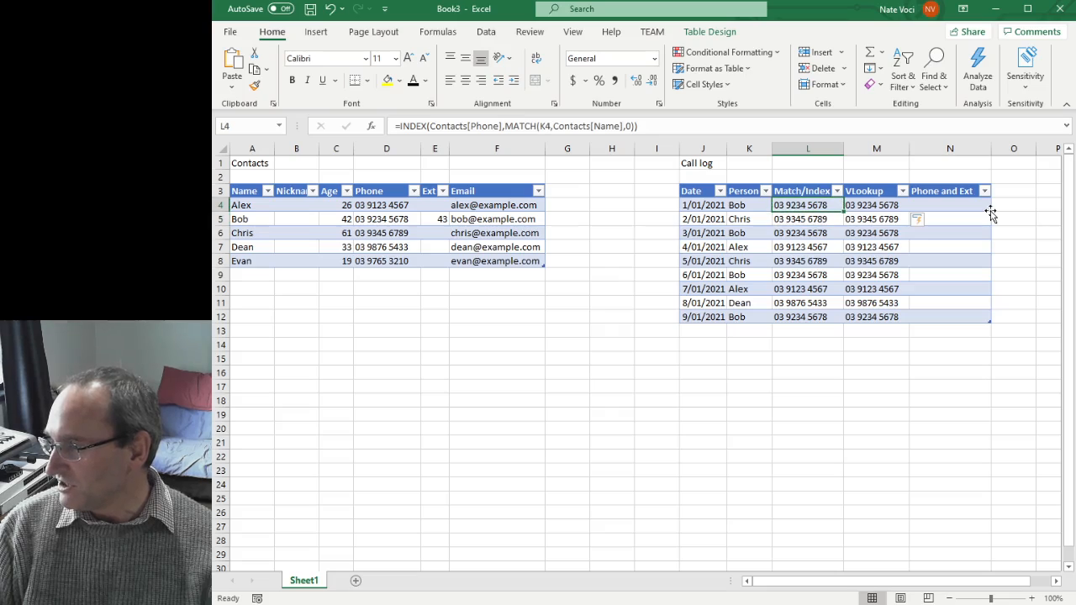
{"action": "double_click", "coordinate": [807, 207]}
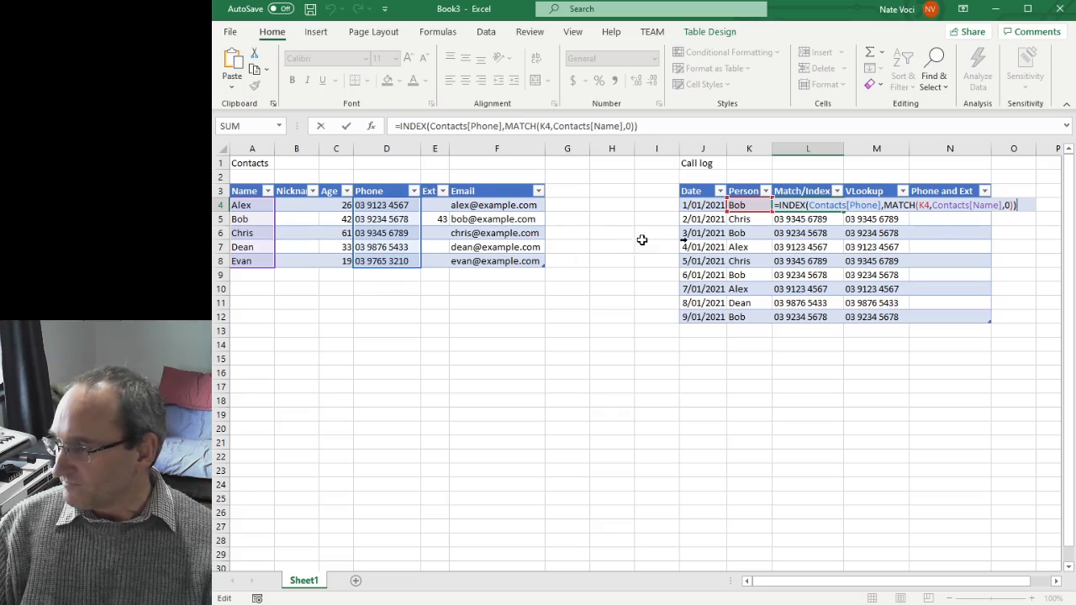
{"action": "left_click", "coordinate": [929, 238]}
{"action": "left_click", "coordinate": [934, 206]}
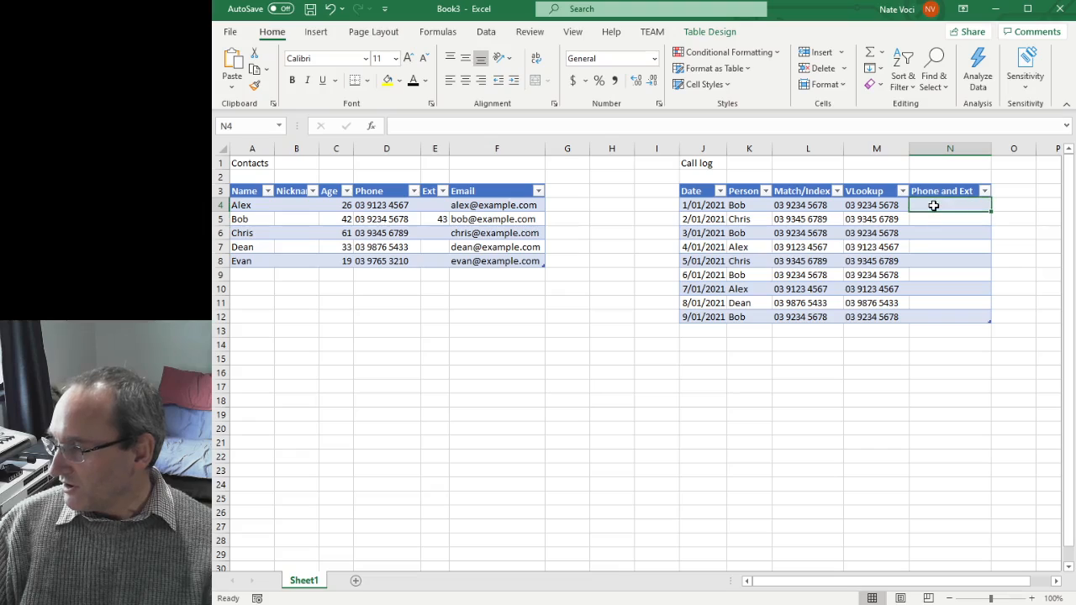
{"action": "left_click", "coordinate": [798, 206]}
{"action": "left_click", "coordinate": [953, 204]}
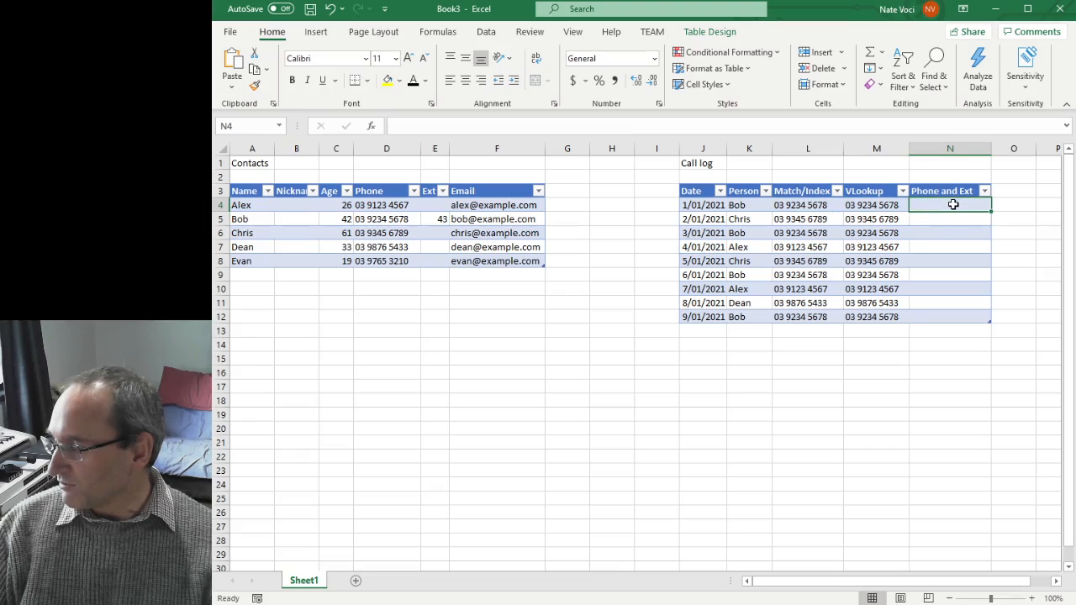
{"action": "key", "text": "Left"}
{"action": "key", "text": "Left"}
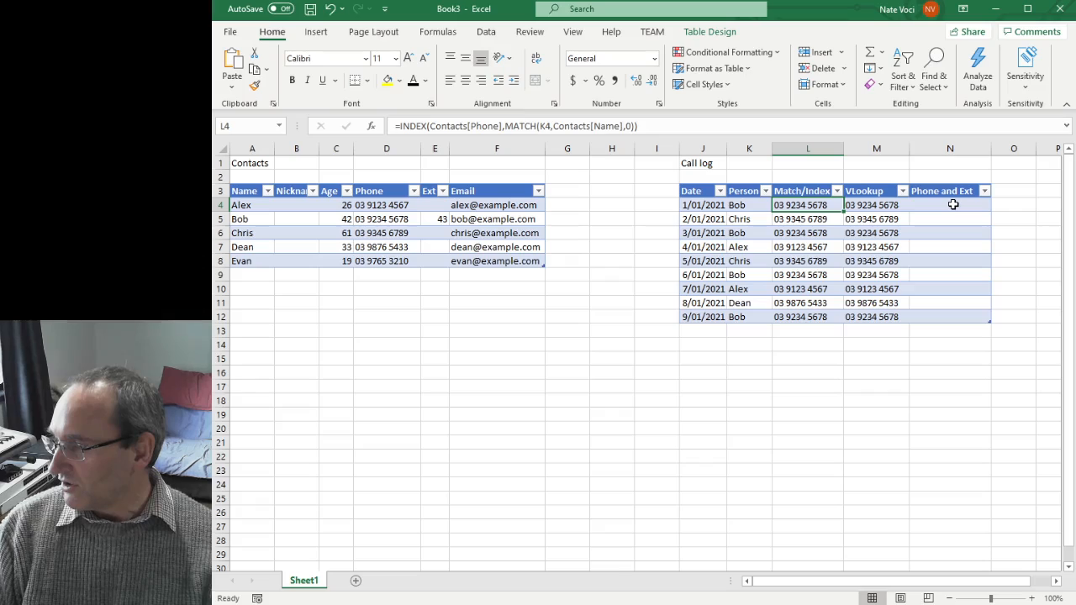
Copy the INDEX/MATCH expression from L4 without changing it, and select the Phone and Ext cell N4
{"action": "key", "text": "Right"}
{"action": "key", "text": "Right"}
{"action": "key", "text": "Left"}
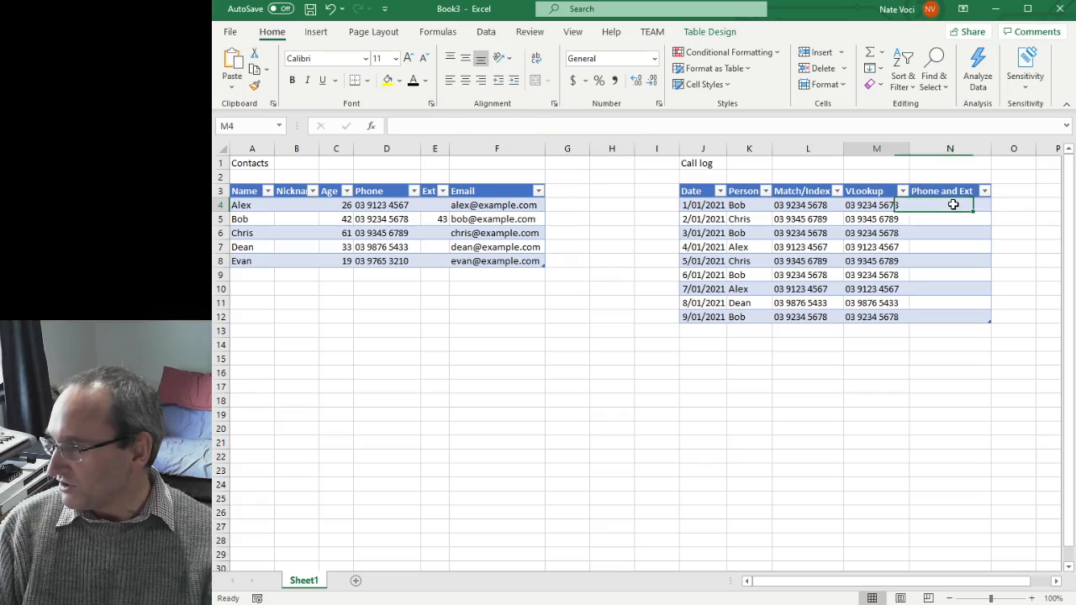
{"action": "key", "text": "Left"}
{"action": "key", "text": "F2"}
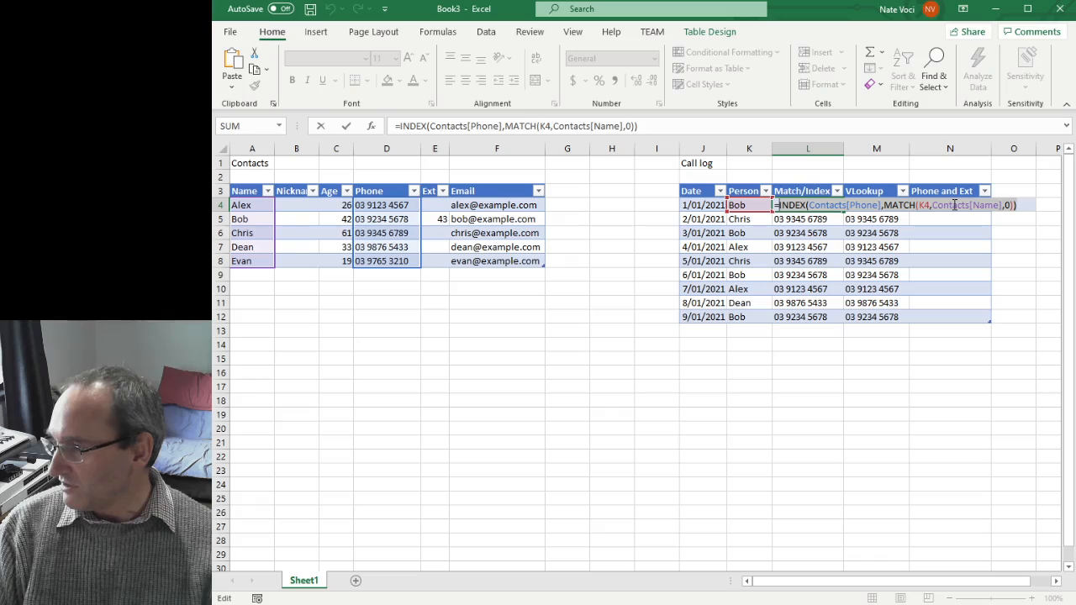
{"action": "key", "text": "Escape"}
{"action": "key", "text": "Right"}
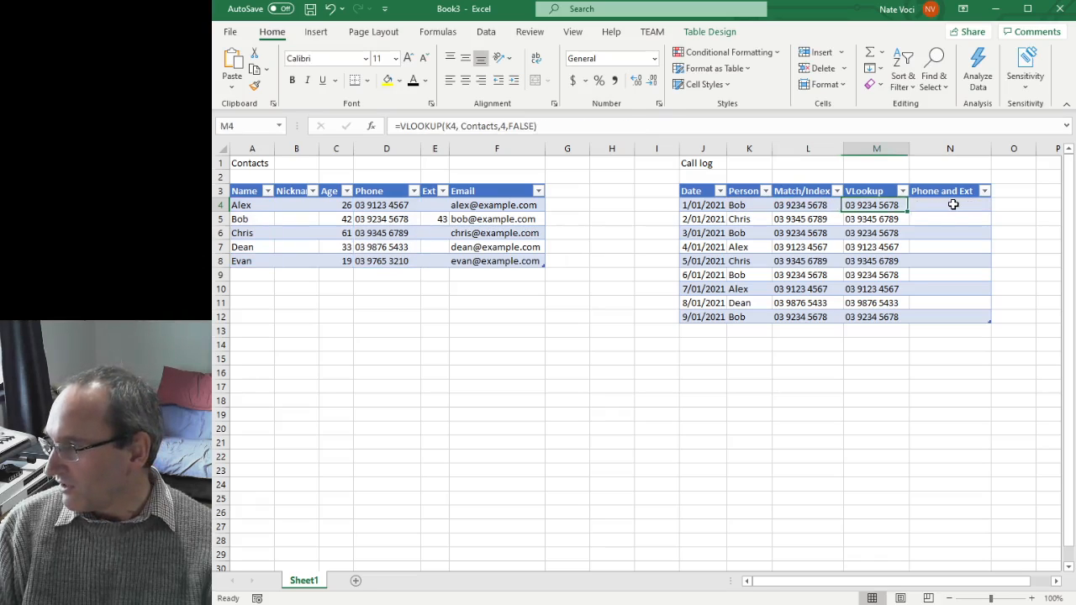
{"action": "key", "text": "Right"}
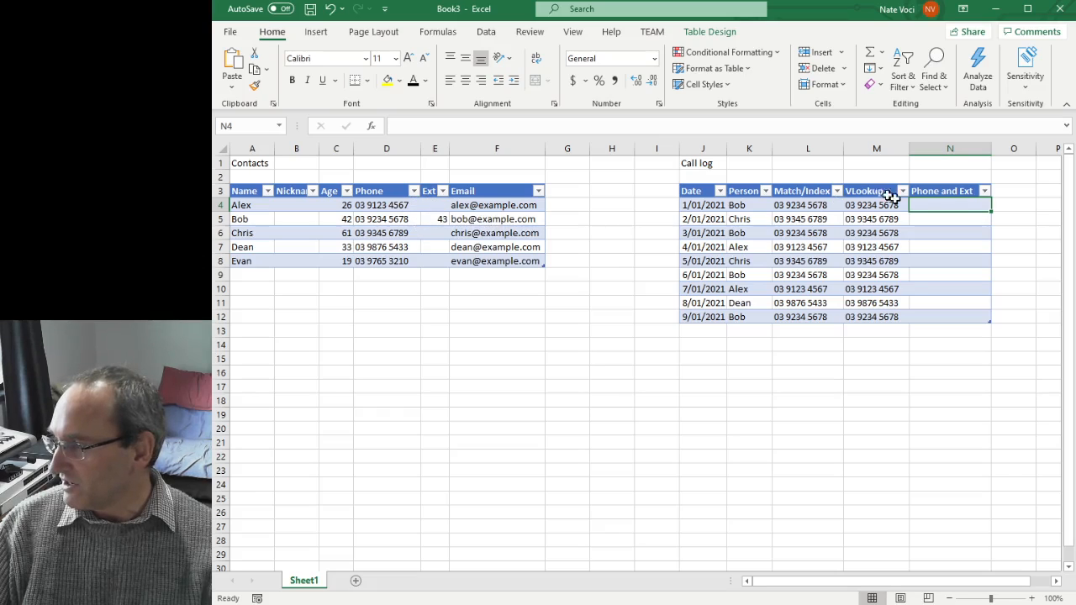
Fill Phone and Ext from N4 with TEXTJOIN, delimiter " - ", ignore_empty TRUE, and the Contacts[Phone] INDEX/MATCH lookup for K4 as both text arguments
{"action": "type", "text": "="}
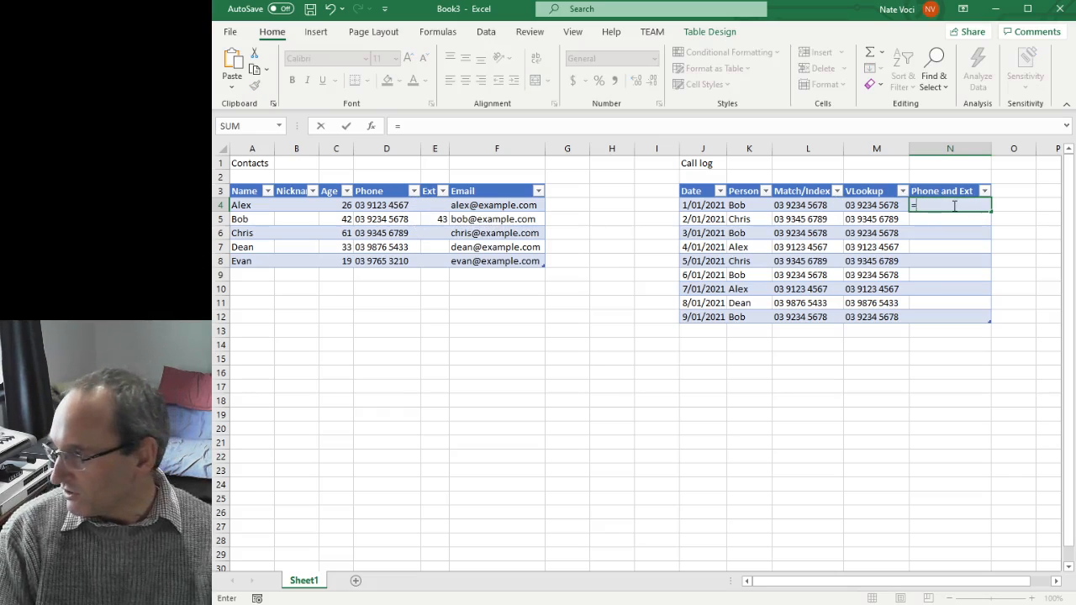
{"action": "type", "text": "TEXTJOIN(\" -"}
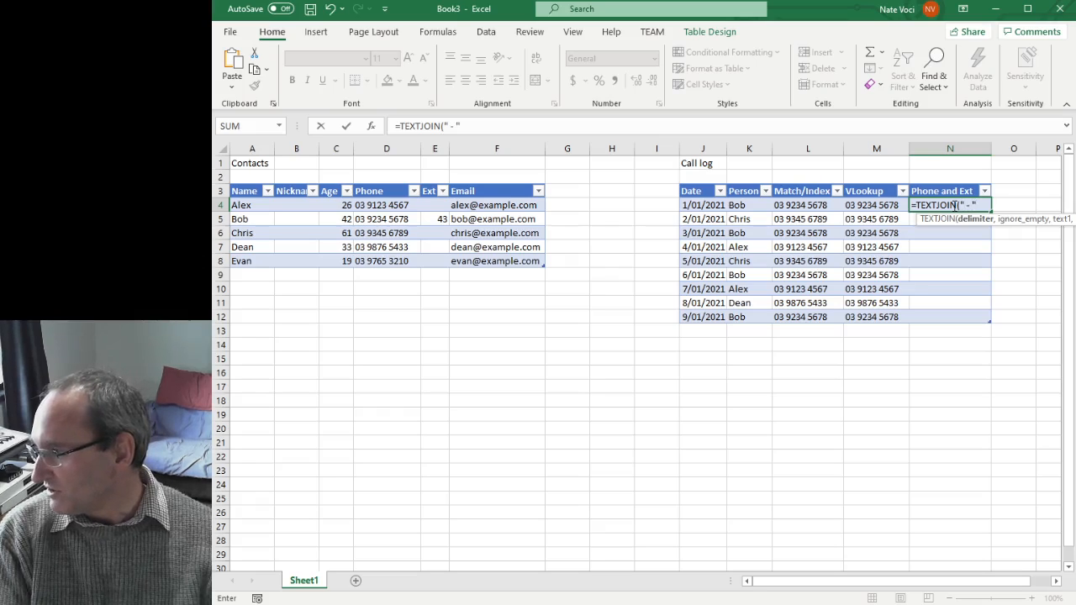
{"action": "type", "text": "\", TRUE,"}
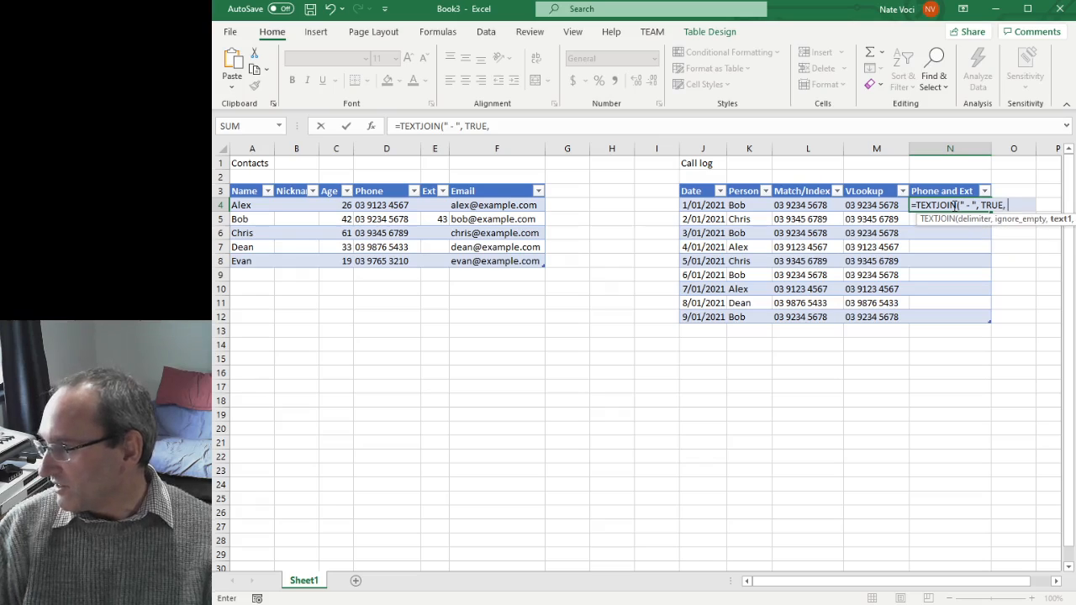
{"action": "type", "text": "INDEX(Contacts[Phone],MATCH(K4,Contacts[Name],0))"}
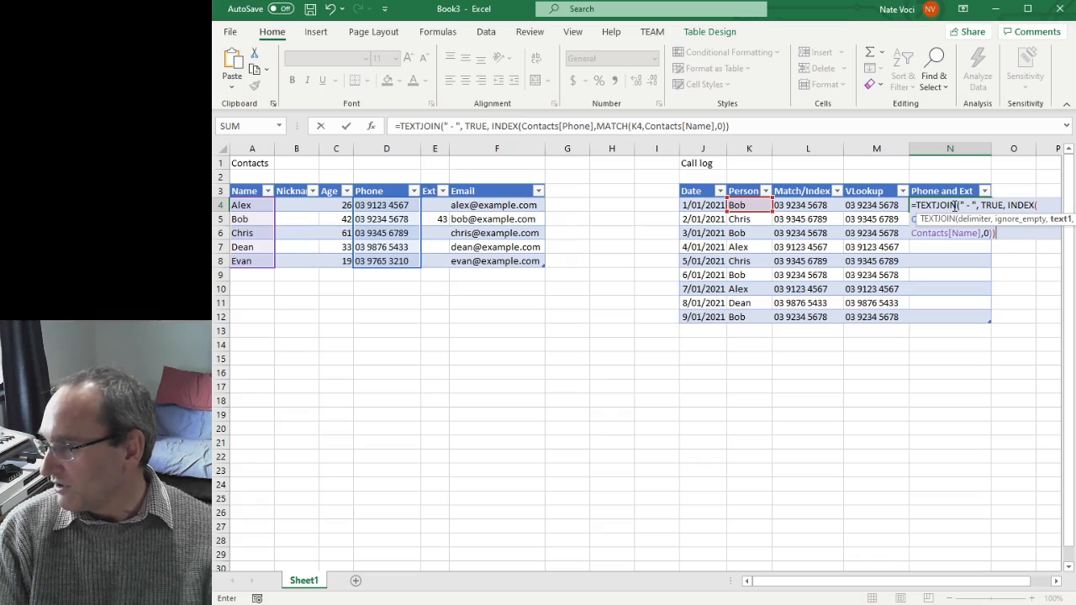
{"action": "type", "text": ","}
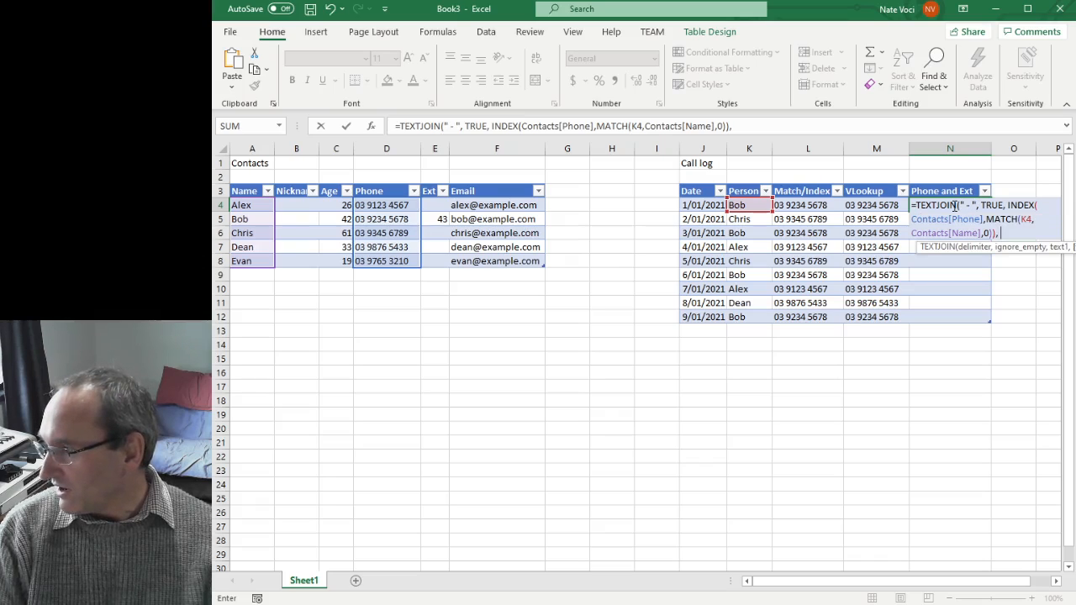
{"action": "type", "text": "INDEX(Contacts[Phone],MATCH(K4,Contacts[Name],0))"}
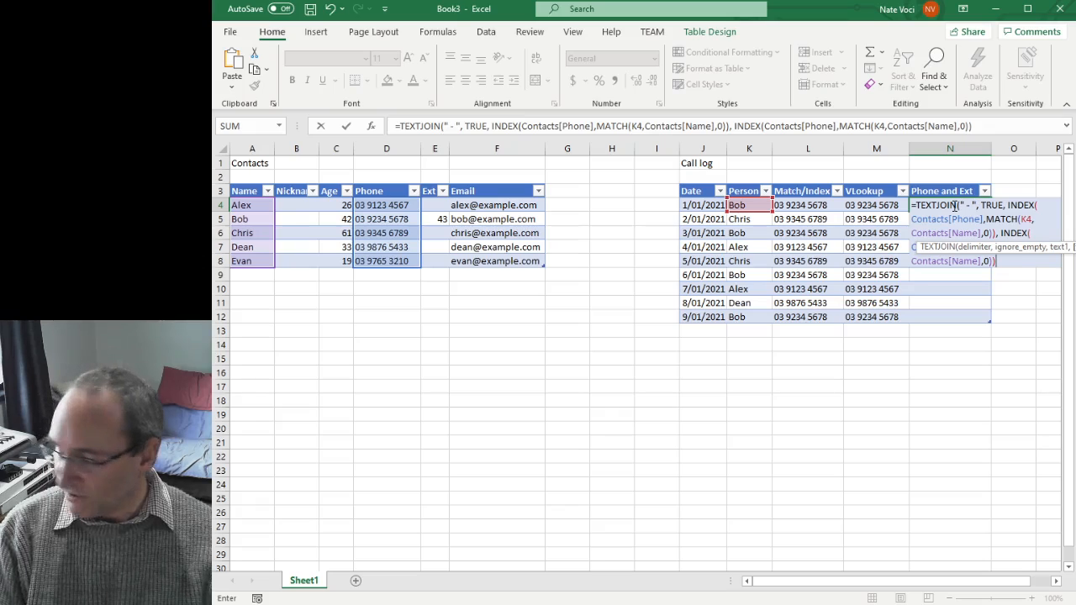
{"action": "type", "text": ")"}
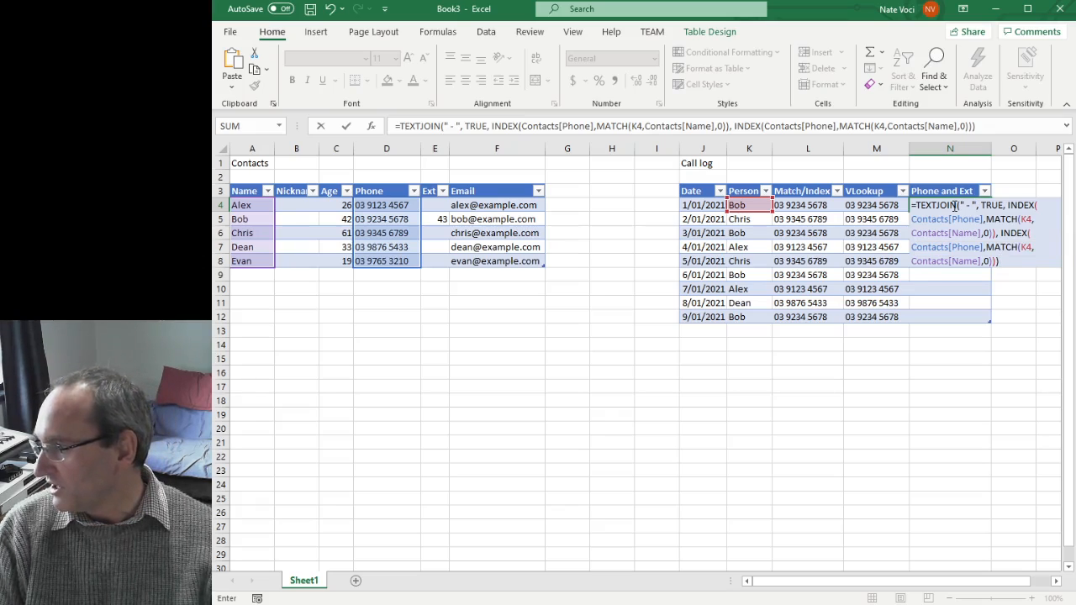
{"action": "key", "text": "Return"}
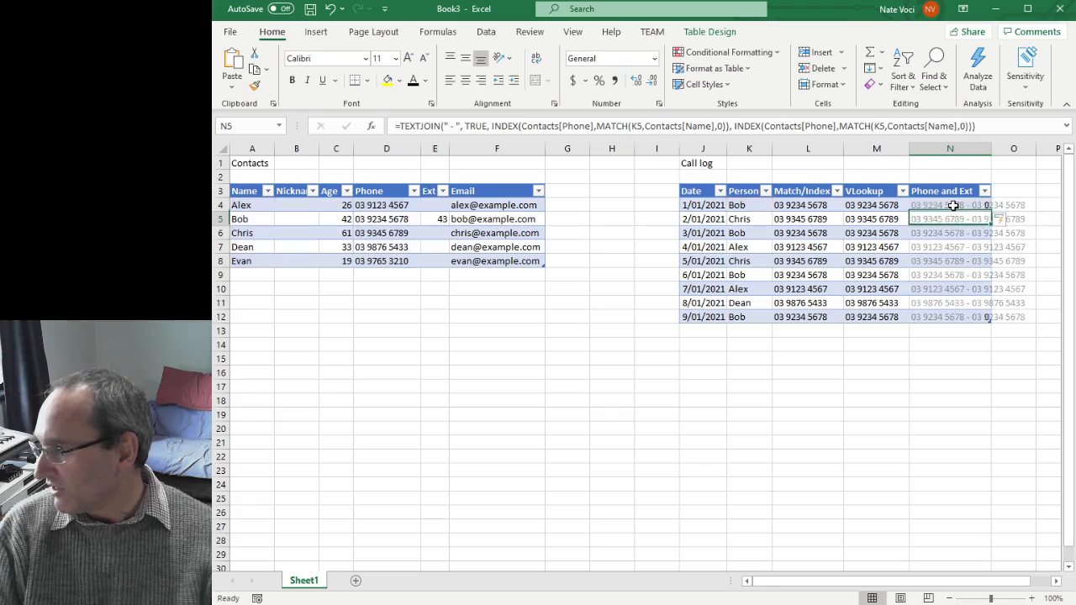
Change the second INDEX array in N4's TEXTJOIN formula to Contacts[Ext] for the whole Phone and Ext column
{"action": "double_click", "coordinate": [955, 205]}
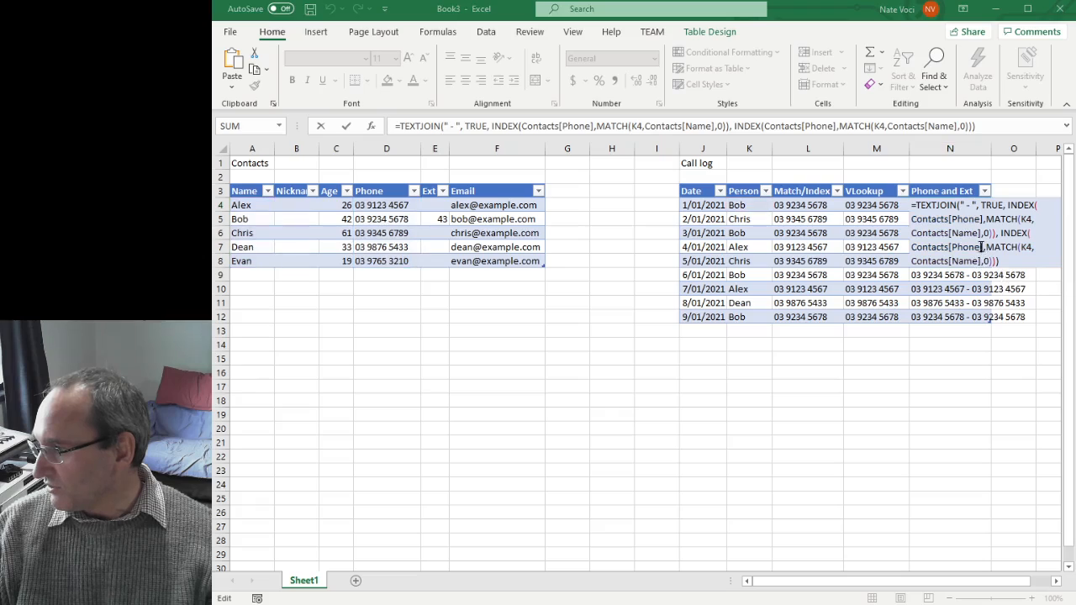
{"action": "double_click", "coordinate": [968, 247]}
{"action": "left_click", "coordinate": [985, 247]}
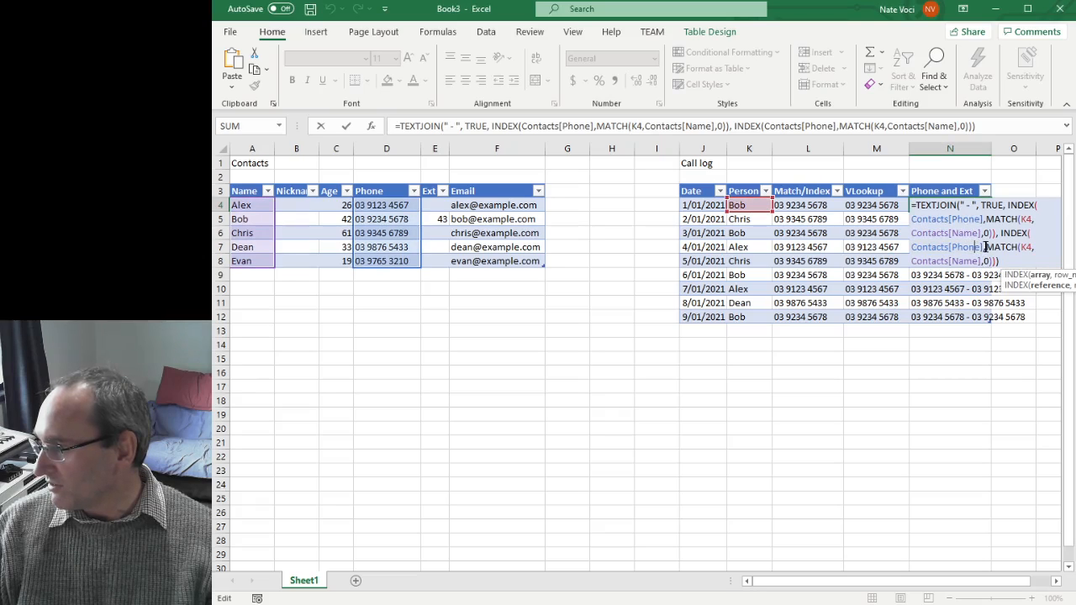
{"action": "left_click_drag", "start_coordinate": [984, 246], "coordinate": [918, 250]}
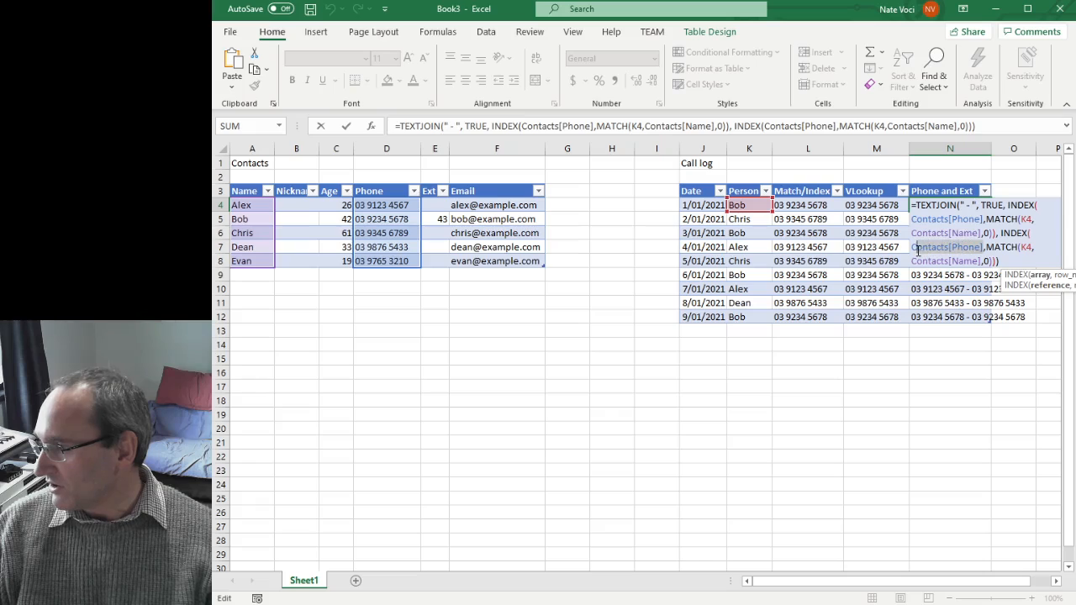
{"action": "left_click_drag", "start_coordinate": [429, 208], "coordinate": [433, 265]}
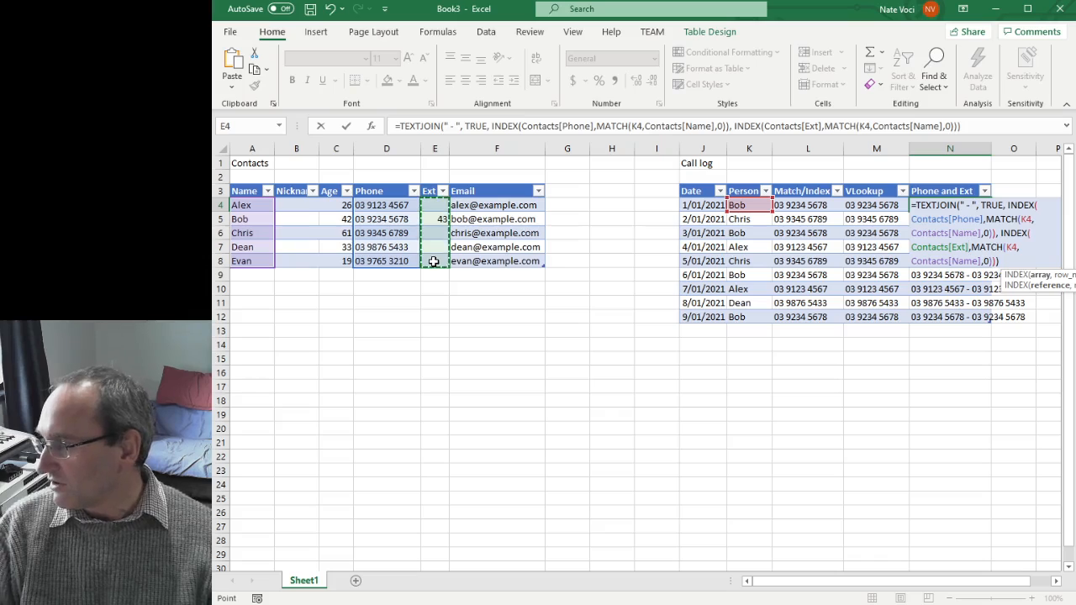
{"action": "key", "text": "Return"}
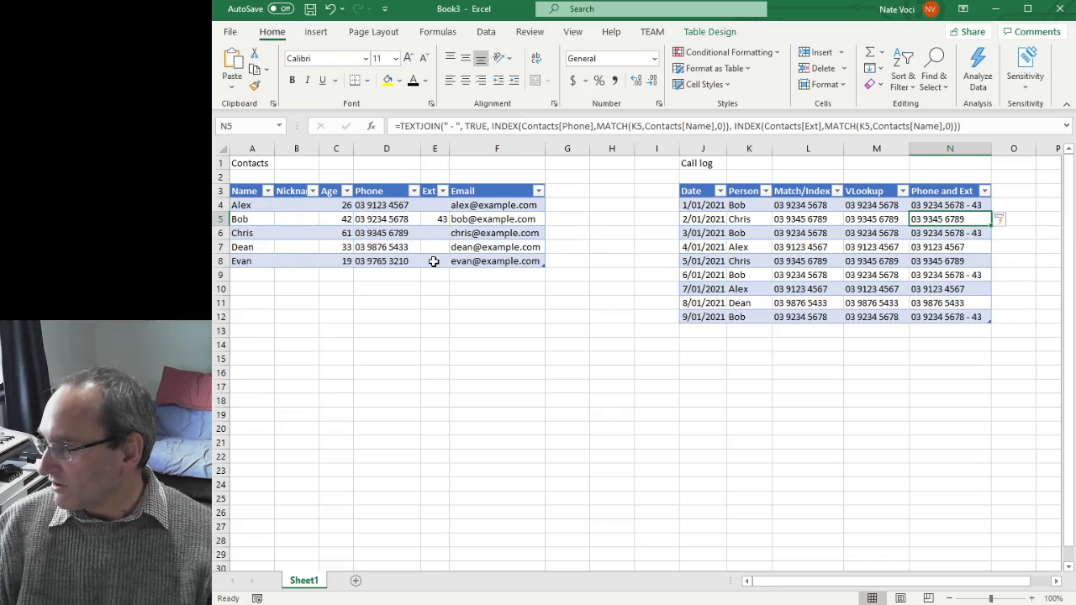
Check the TEXTJOIN formulas and joined values in N4 through N12, and compare with the VLOOKUP formula in M4
{"action": "left_click", "coordinate": [951, 205]}
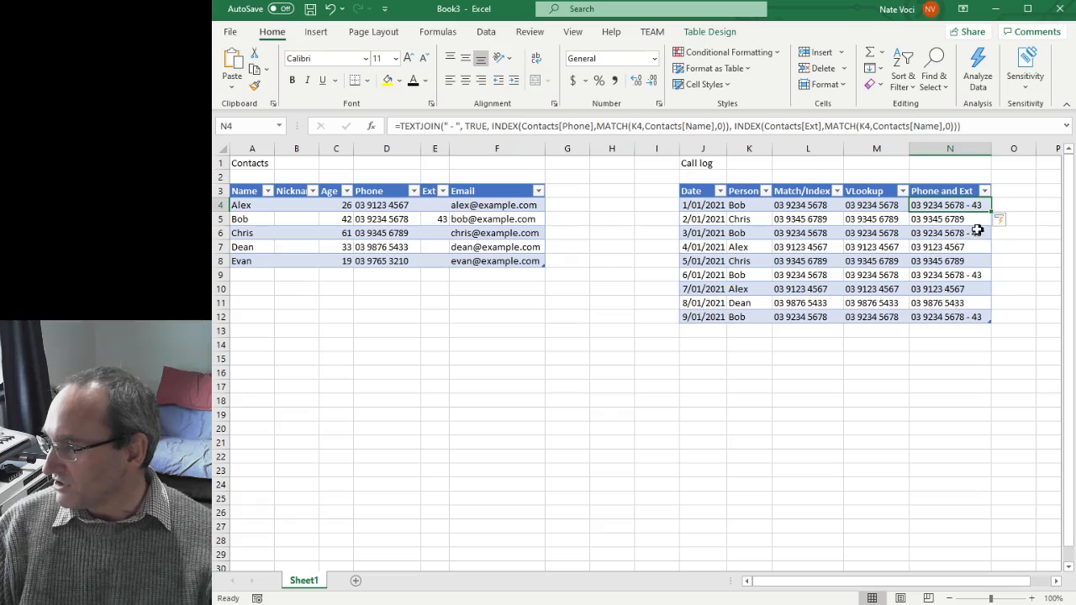
{"action": "key", "text": "Down"}
{"action": "key", "text": "Down"}
{"action": "key", "text": "Down"}
{"action": "key", "text": "Down"}
{"action": "key", "text": "Down"}
{"action": "key", "text": "Down"}
{"action": "key", "text": "Down"}
{"action": "key", "text": "Down"}
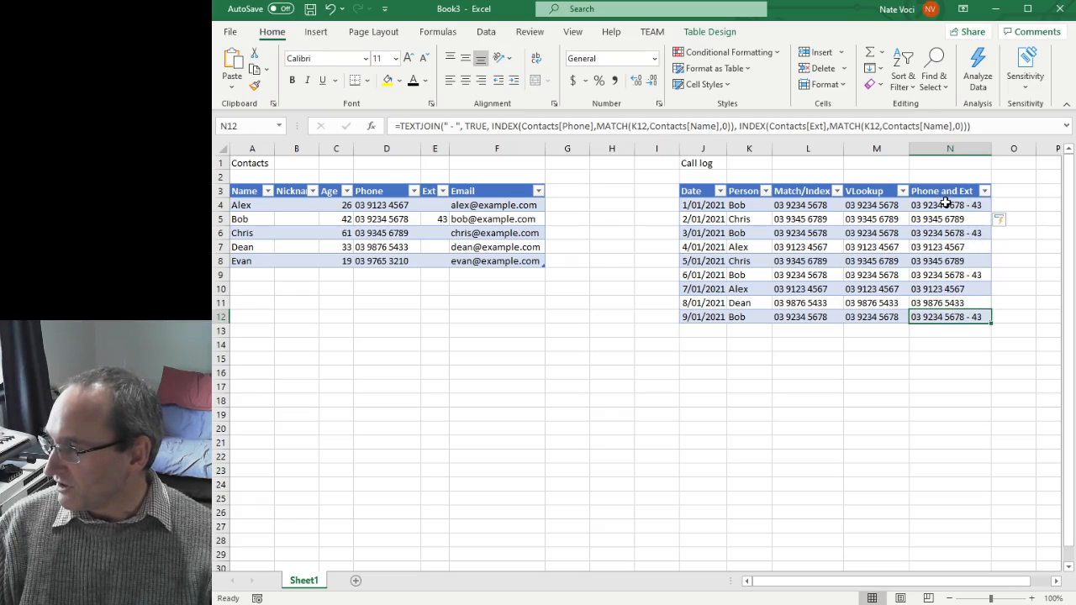
{"action": "left_click", "coordinate": [948, 205]}
{"action": "left_click", "coordinate": [868, 206]}
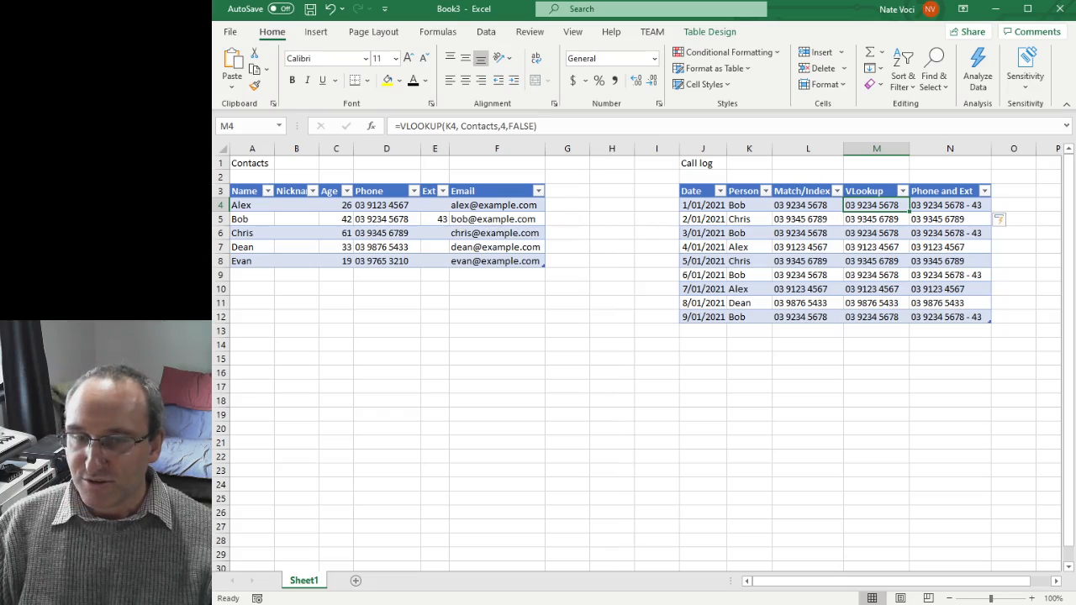
{"action": "key", "text": "alt+Tab"}
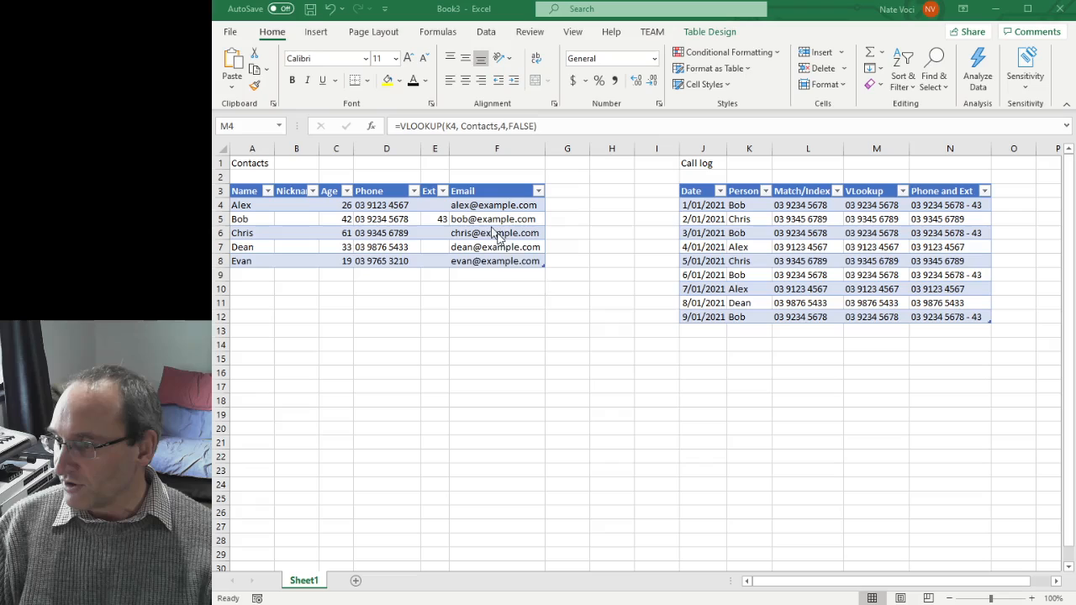